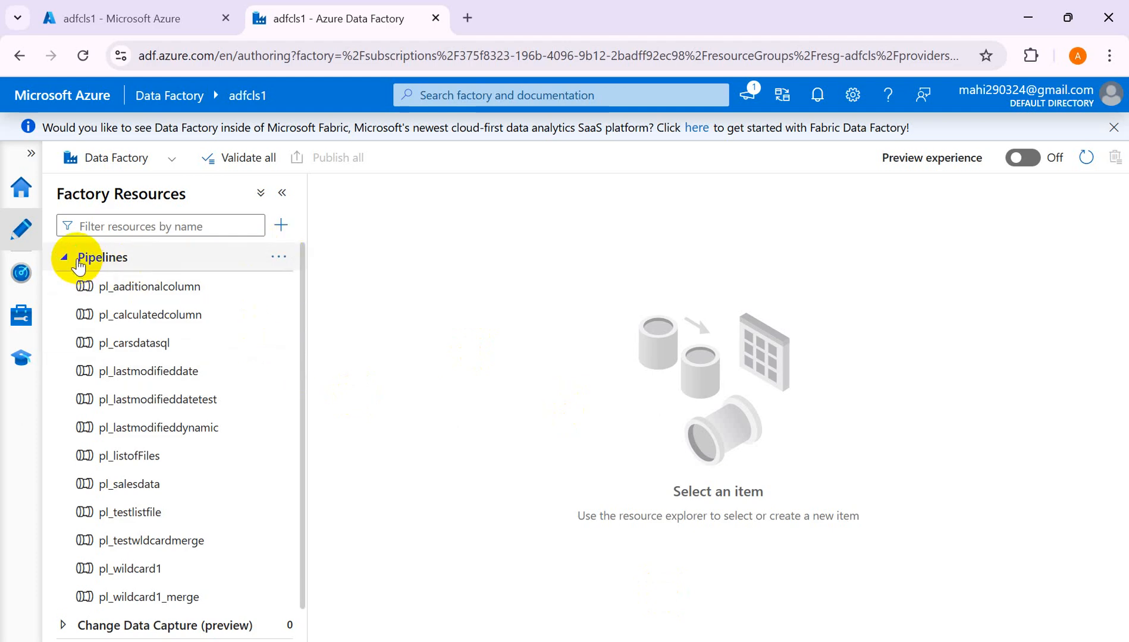
# - Open the pl_aaditionalcolumn pipeline and examine its Copy data activity's source settings down to the skip line count option
pyautogui.click(140, 286)
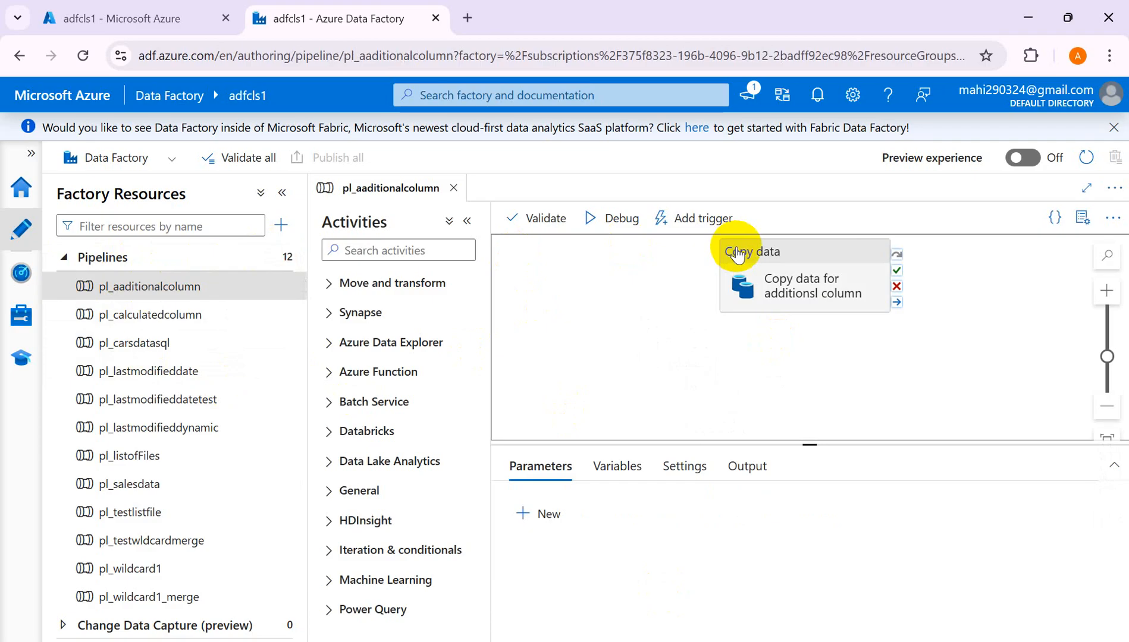
pyautogui.click(773, 253)
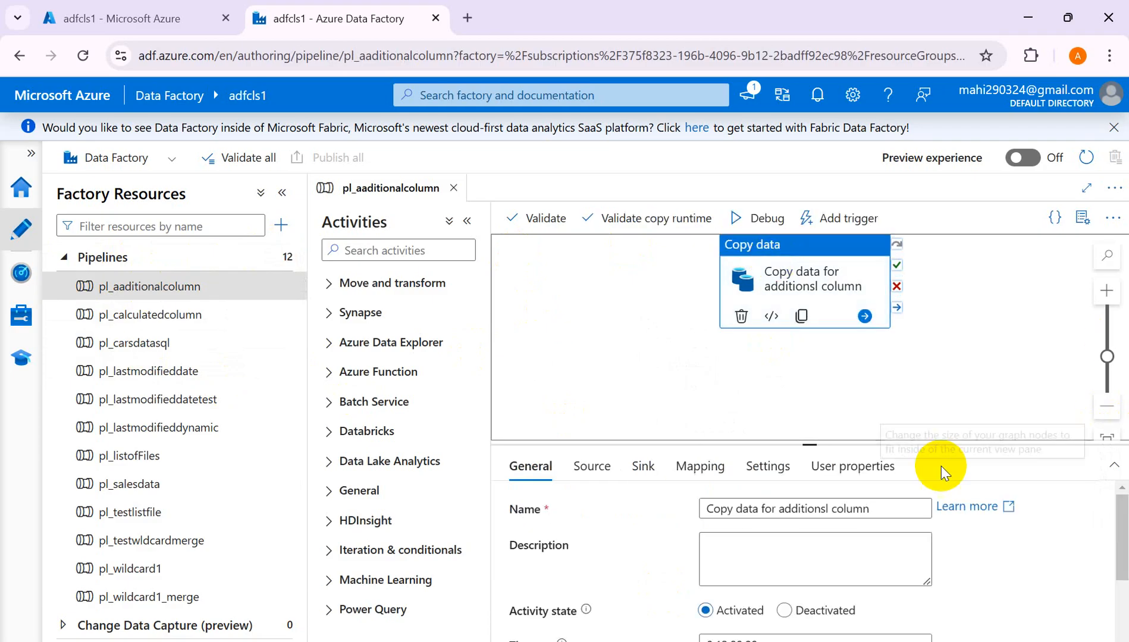
pyautogui.moveTo(807, 446); pyautogui.dragTo(807, 321)
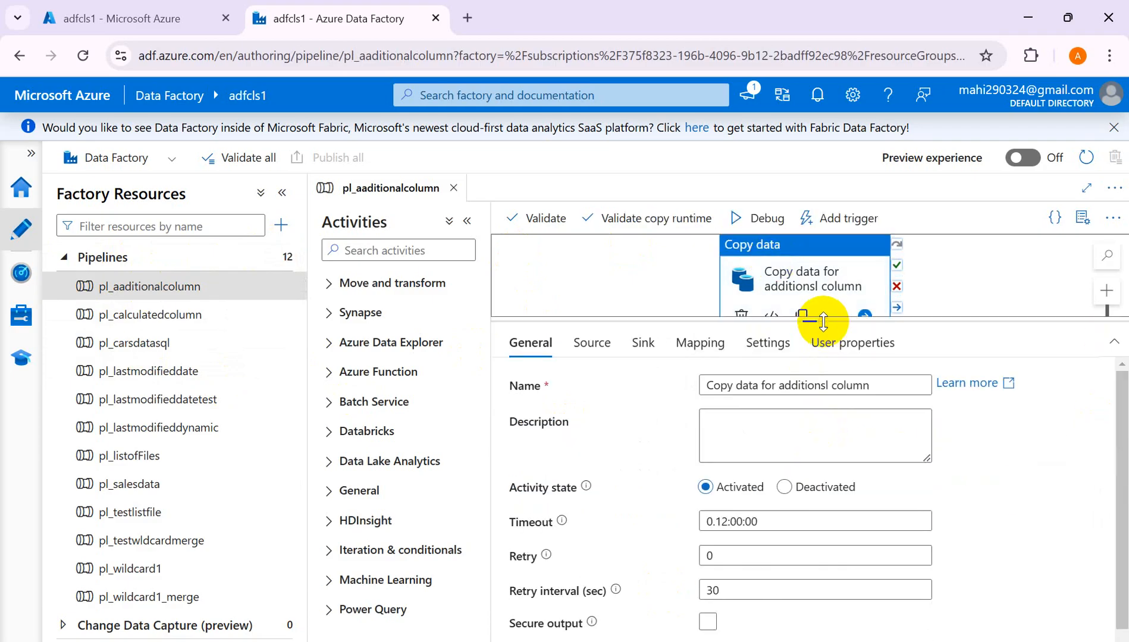
pyautogui.click(577, 342)
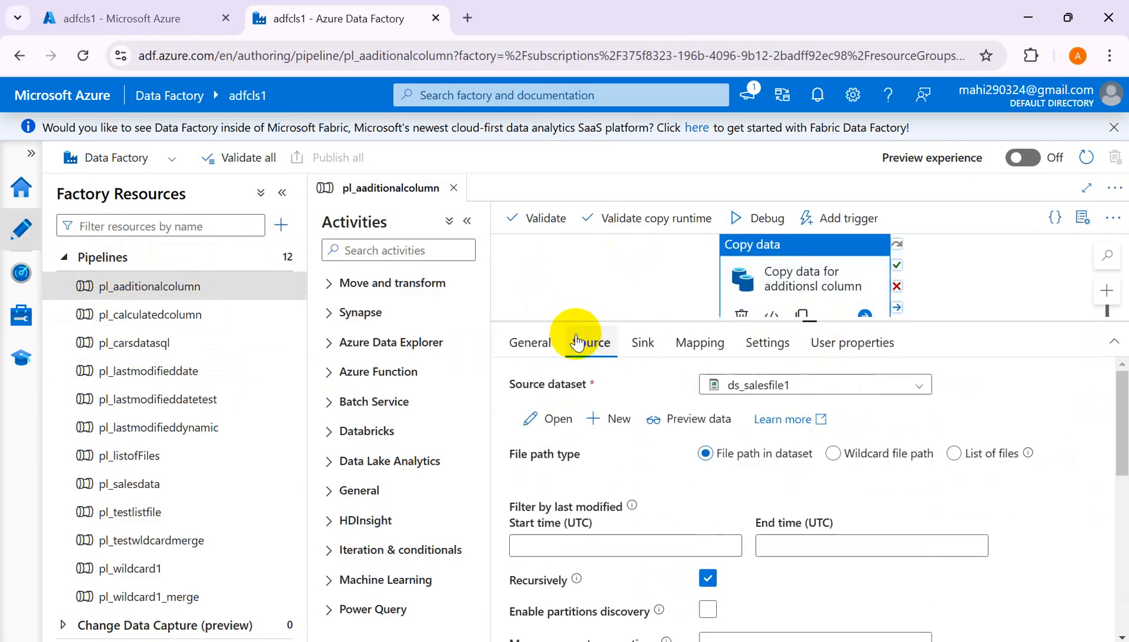
pyautogui.moveTo(1120, 416); pyautogui.dragTo(1125, 492)
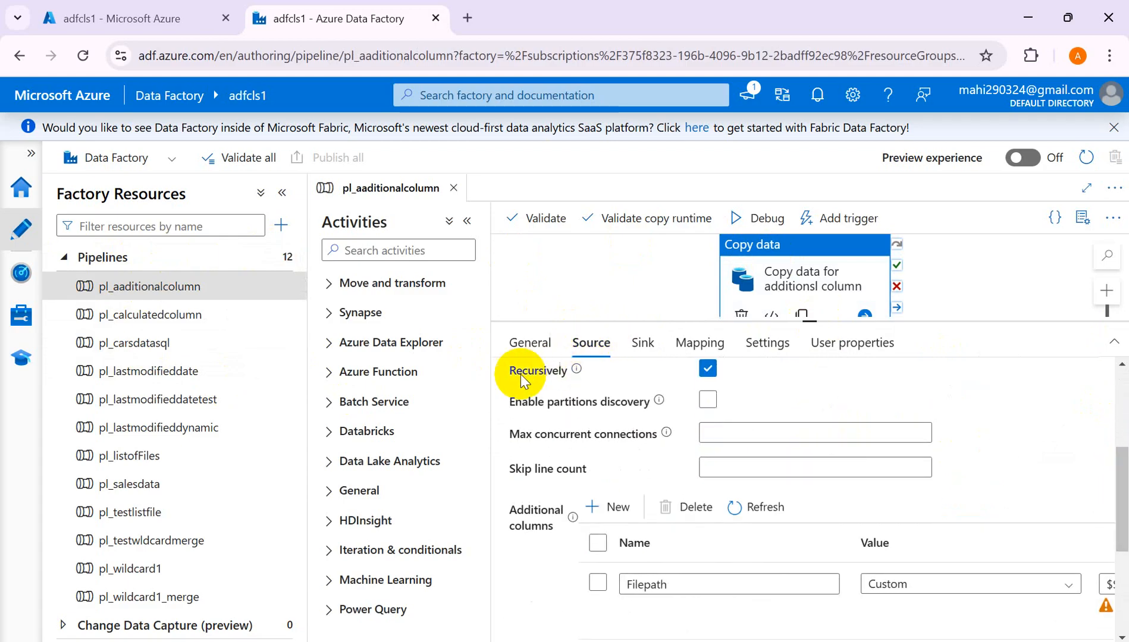
pyautogui.moveTo(522, 377)
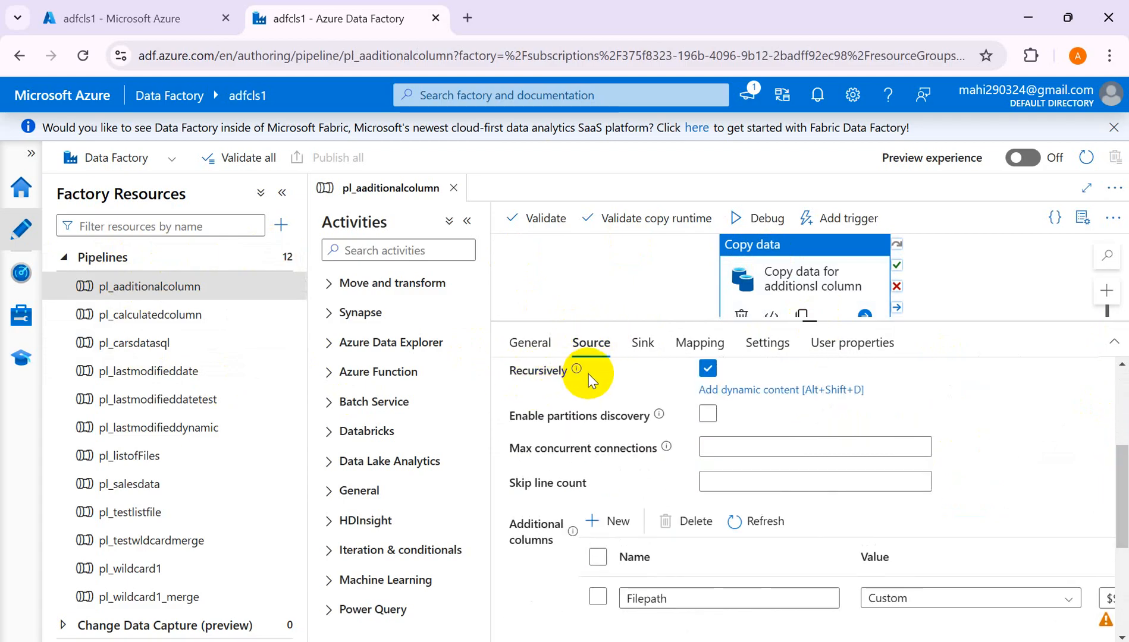
pyautogui.moveTo(660, 419)
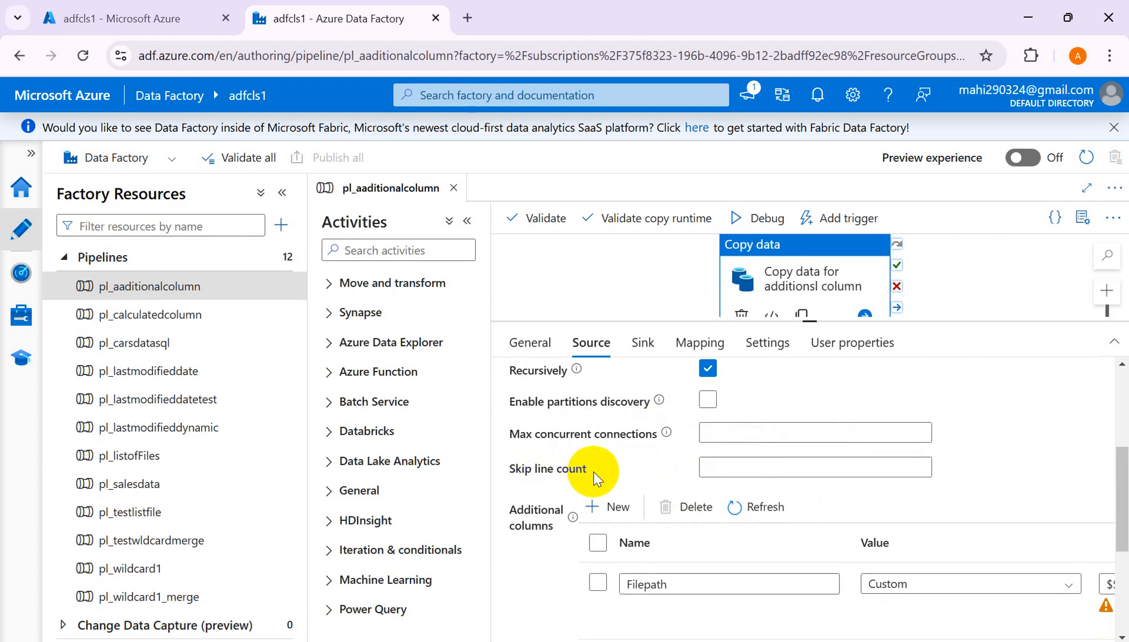
pyautogui.moveTo(588, 476); pyautogui.dragTo(509, 471)
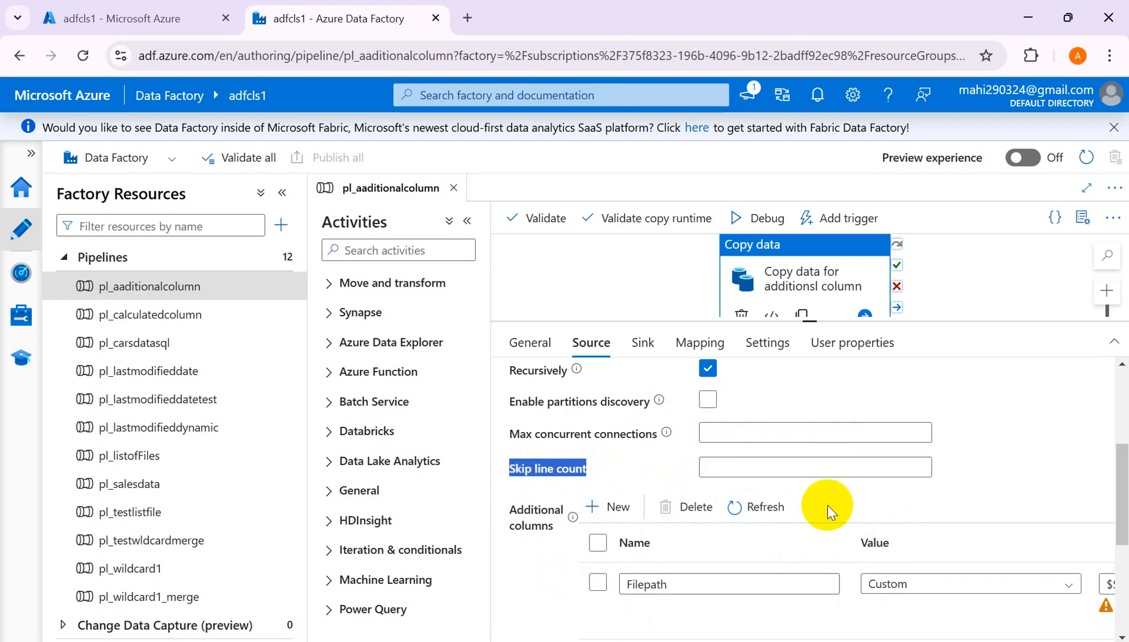
# - Switch to Excel and create a blank workbook in a maximized window
pyautogui.press('super+s')
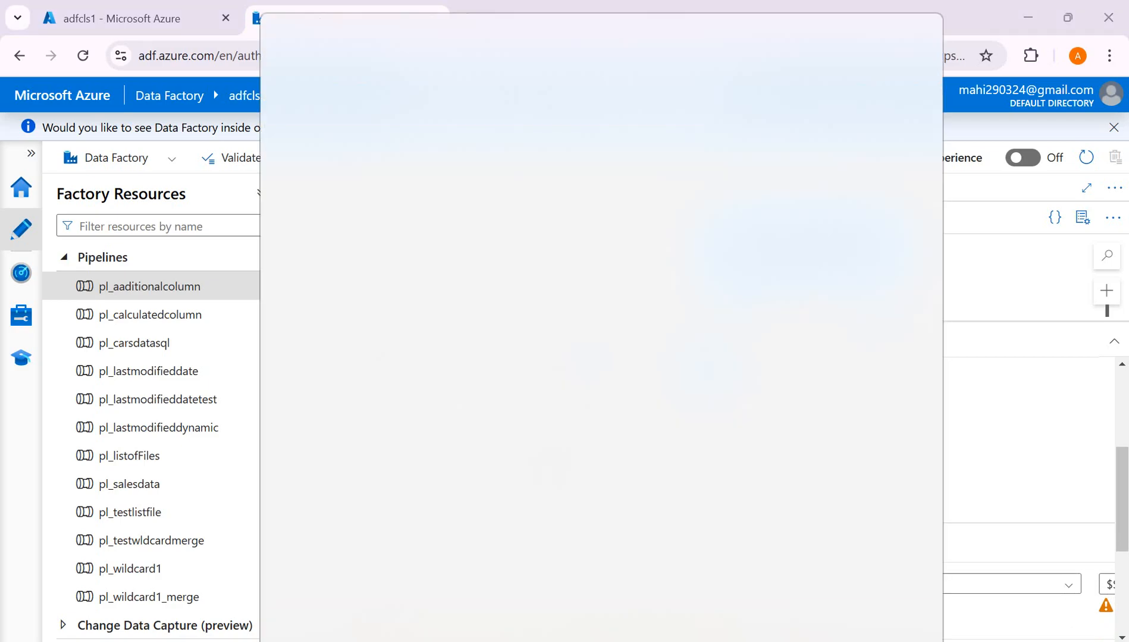
pyautogui.write('exc')
pyautogui.click(395, 133)
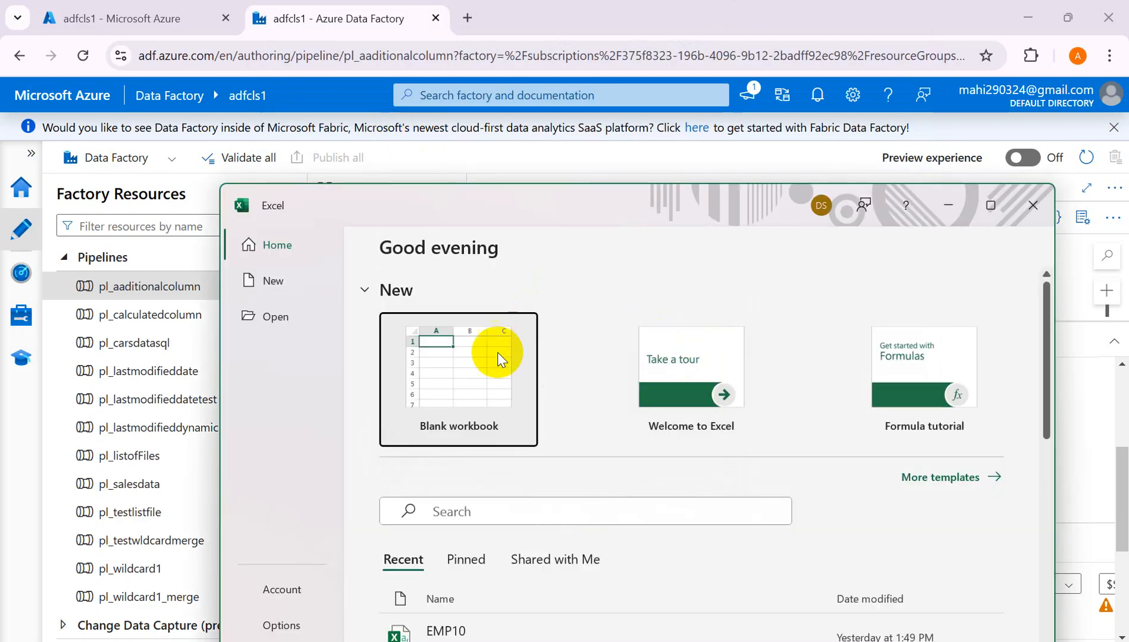
pyautogui.click(497, 354)
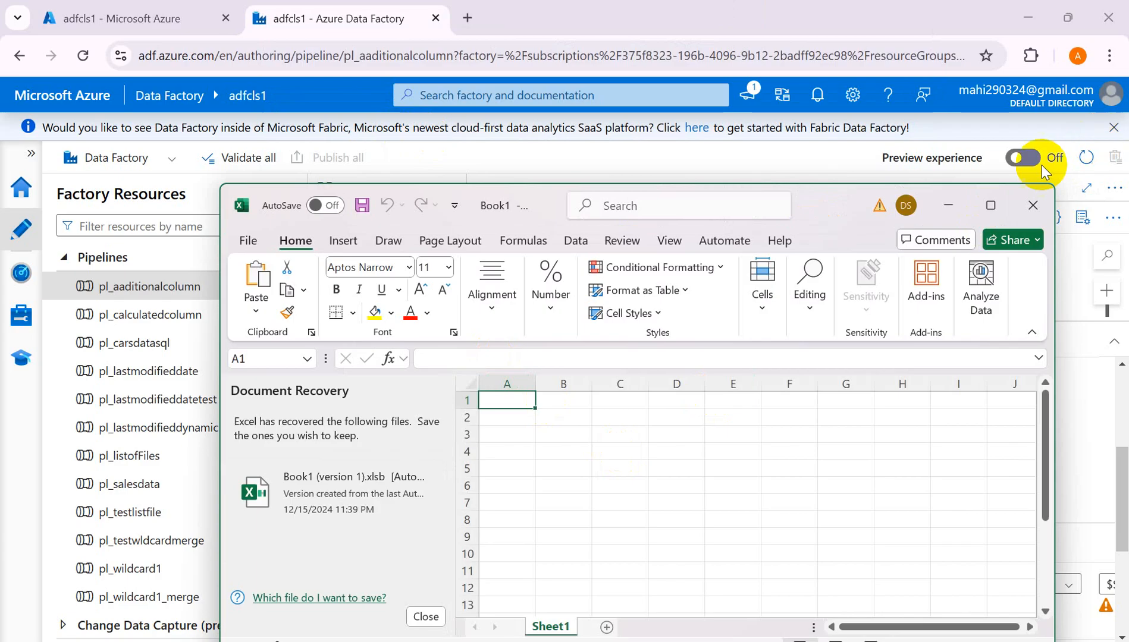
pyautogui.click(992, 207)
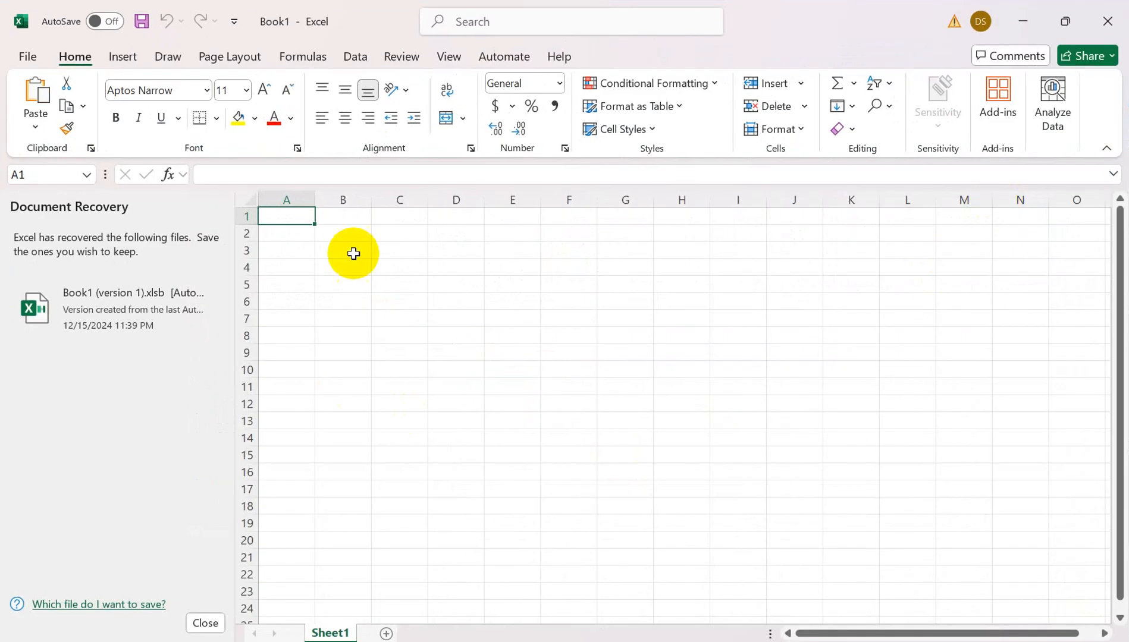
# - Enter the headings "input" in cell A1 and "output" in cell E1
pyautogui.click(305, 256)
pyautogui.doubleClick(280, 215)
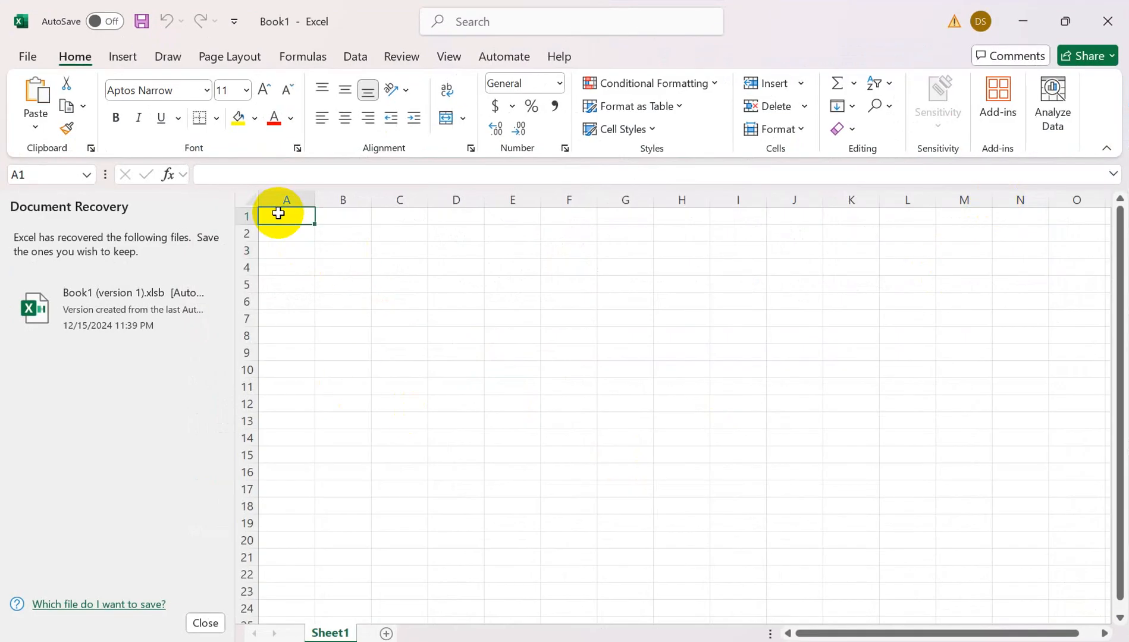
pyautogui.write('inp')
pyautogui.press('Tab')
pyautogui.press('Tab')
pyautogui.press('Tab')
pyautogui.press('Tab')
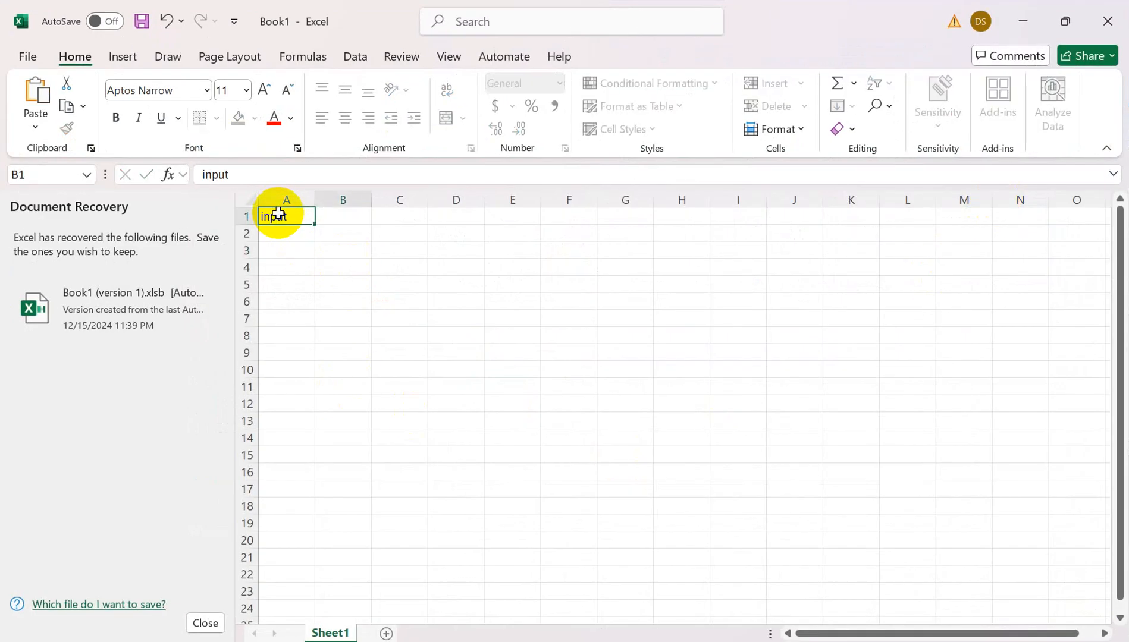
pyautogui.write('out')
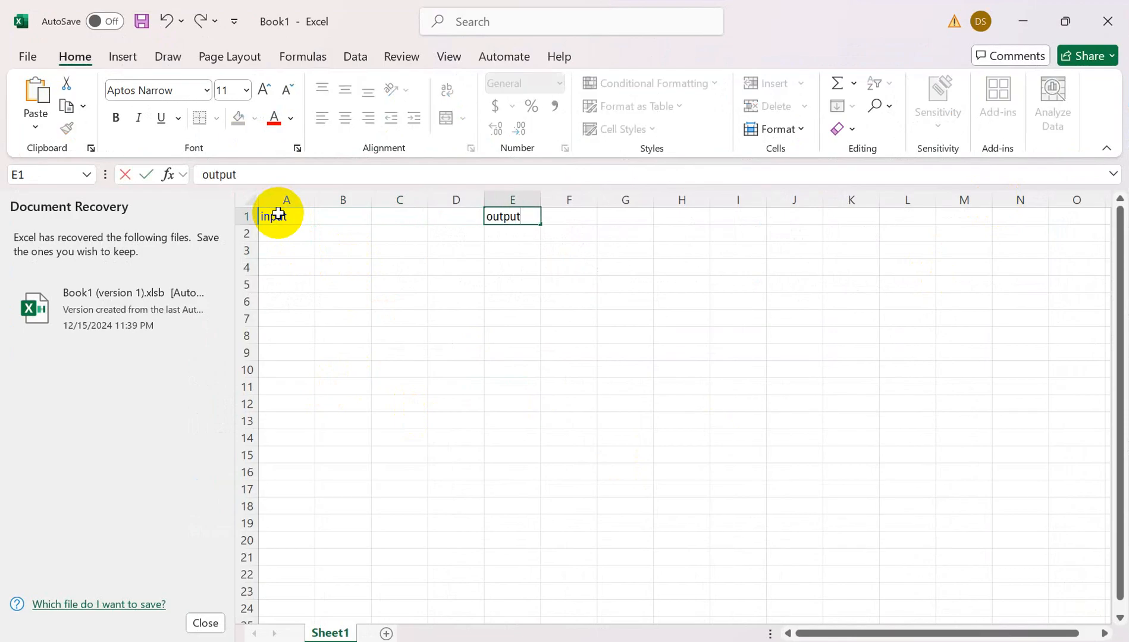
pyautogui.write('put')
pyautogui.click(345, 233)
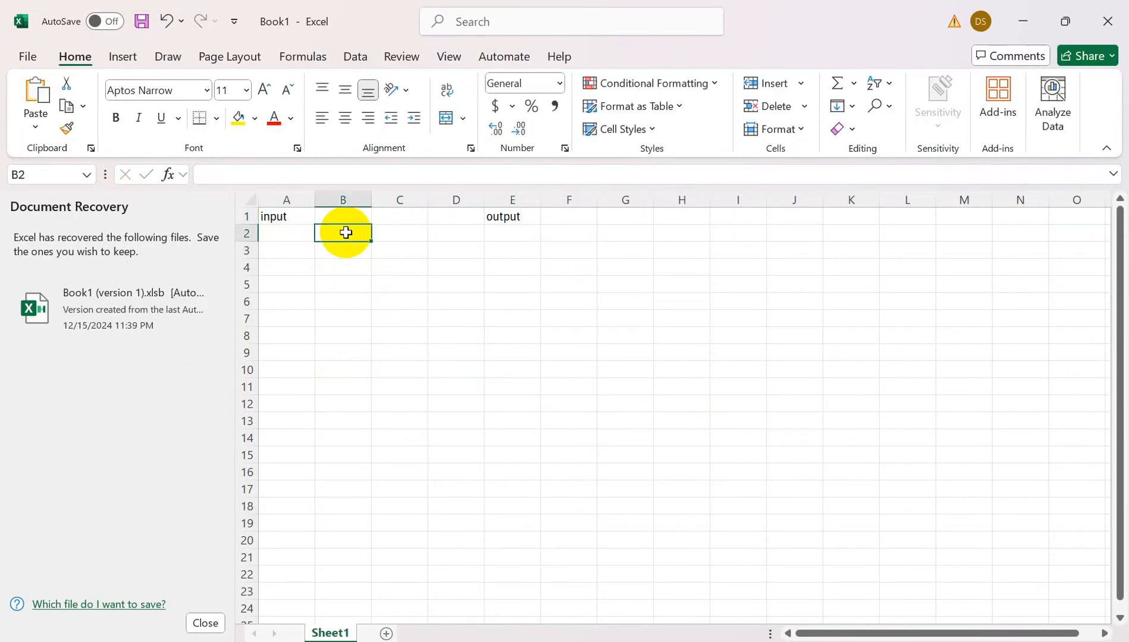
# - Enter "csv" in A3, "data" in A5 and "column name" in A6, and select cells A7 to A13 below
pyautogui.click(290, 250)
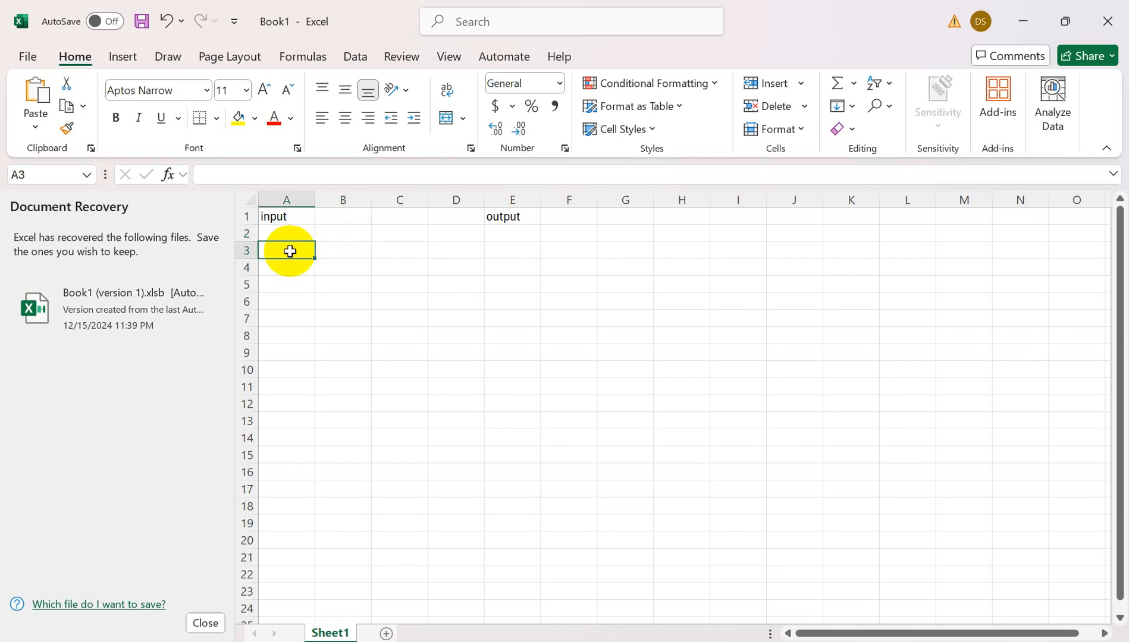
pyautogui.write('csv')
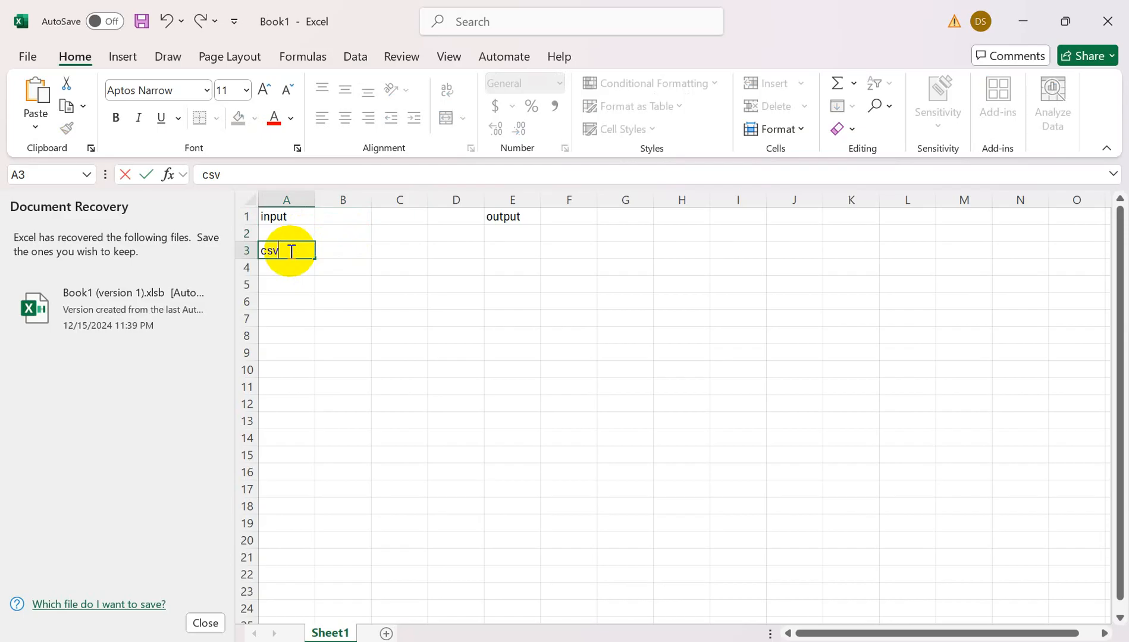
pyautogui.press('Return')
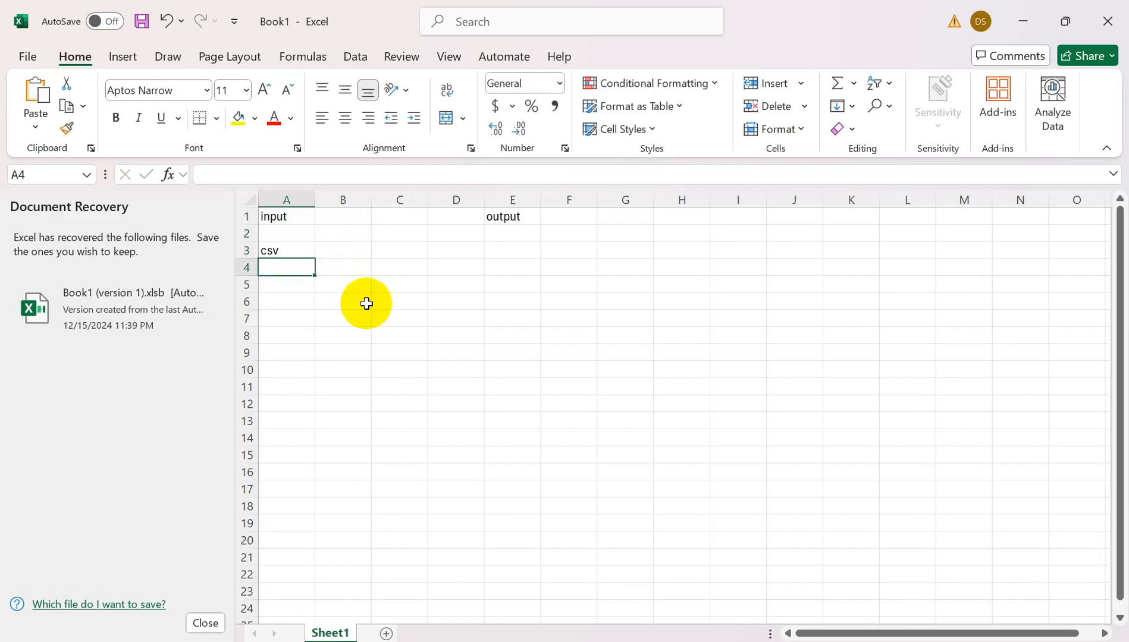
pyautogui.click(278, 291)
pyautogui.write('data')
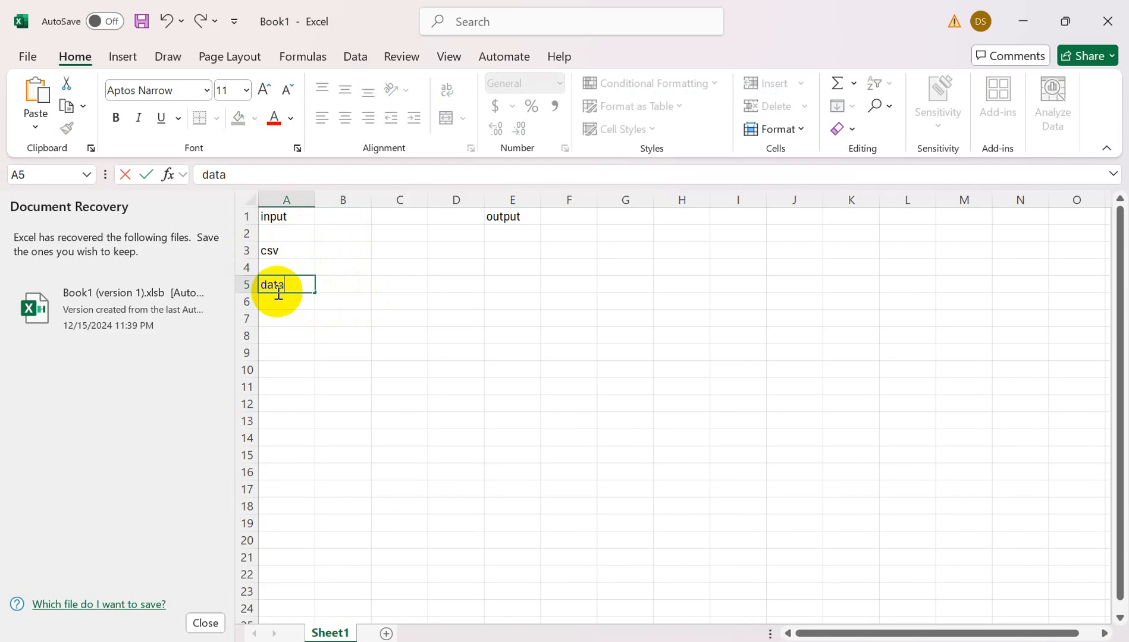
pyautogui.press('Return')
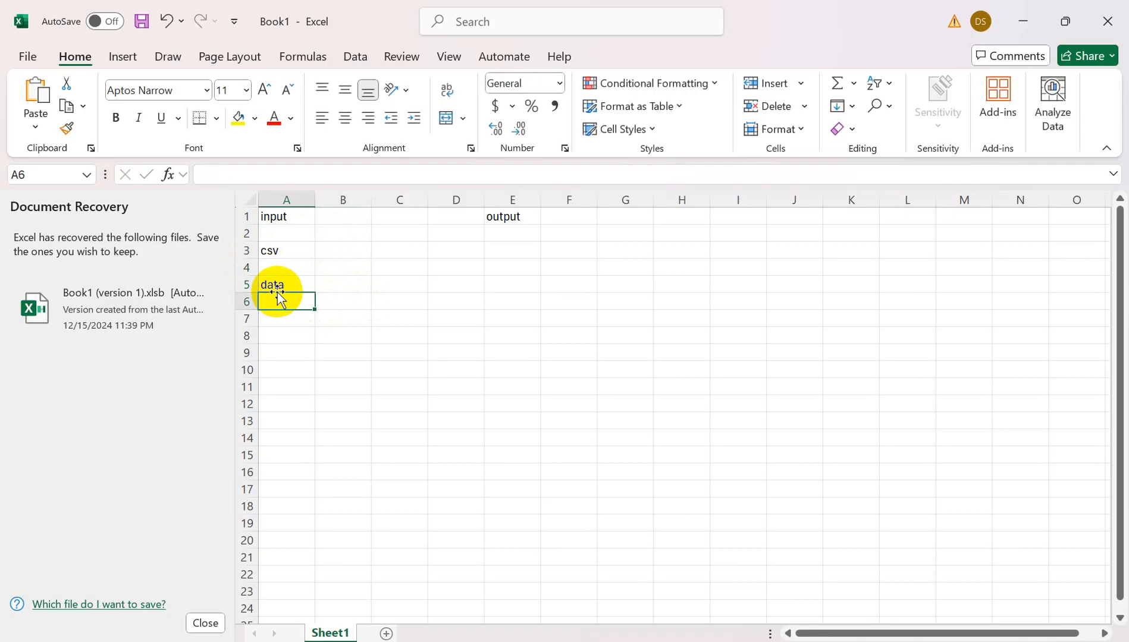
pyautogui.write('column')
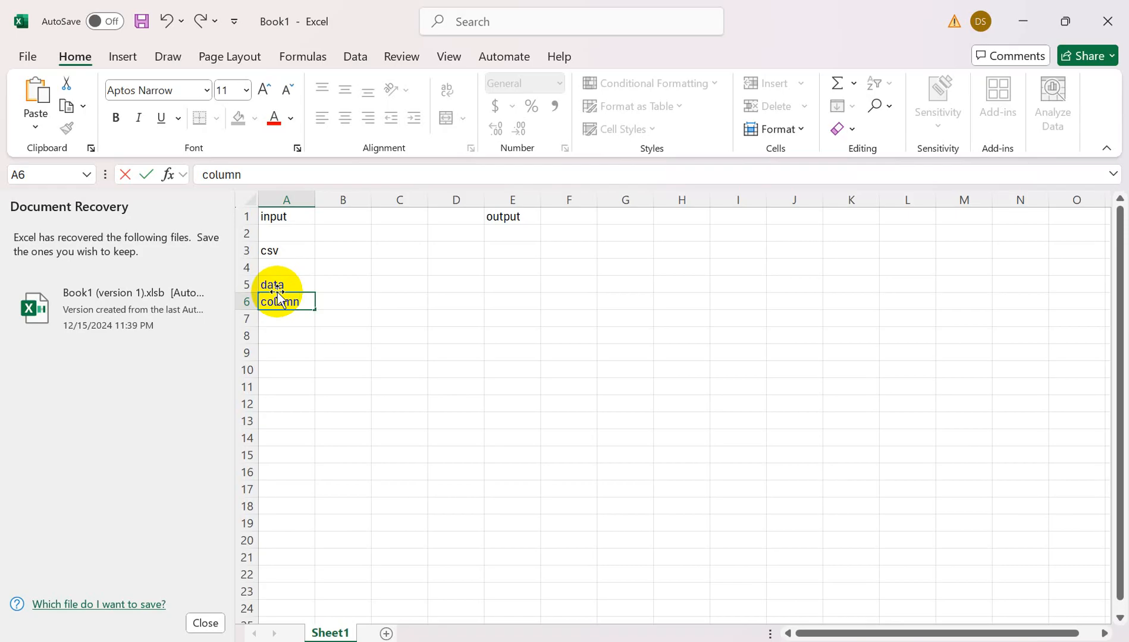
pyautogui.write(' name')
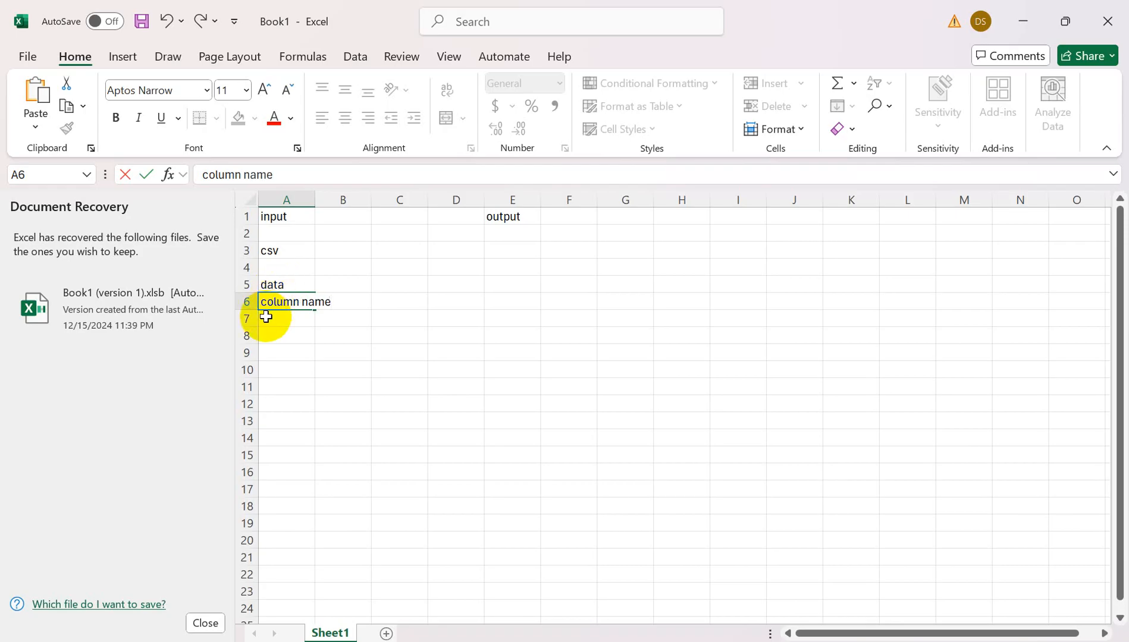
pyautogui.moveTo(266, 317); pyautogui.dragTo(280, 422)
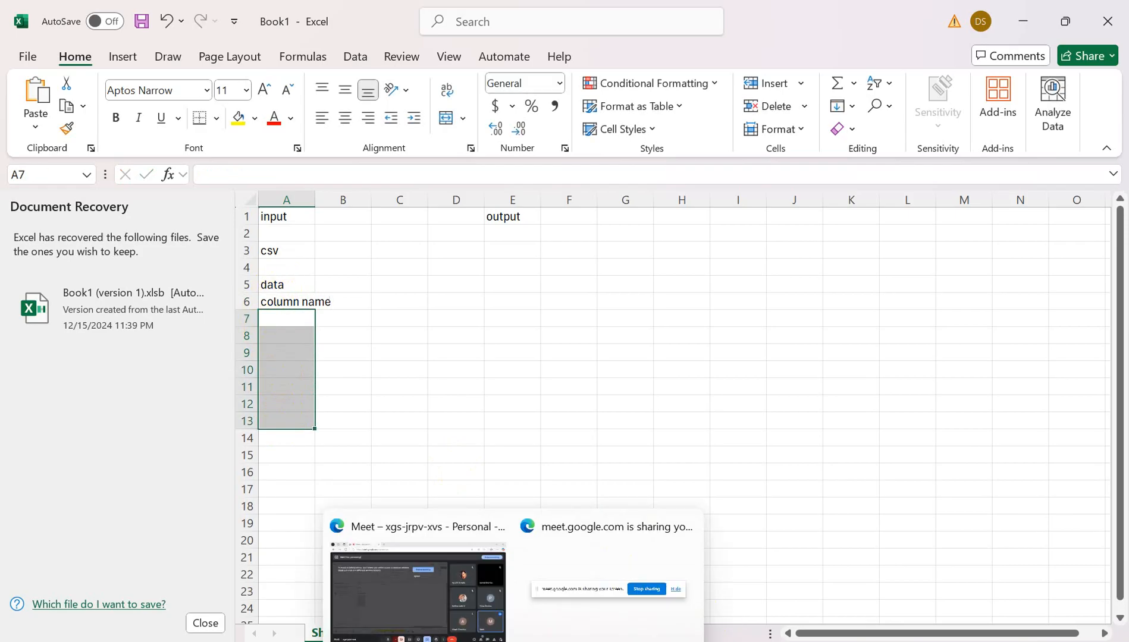
# - Switch to the Azure portal in Chrome and open the input container of the saadcls storage account
pyautogui.moveTo(687, 583)
pyautogui.click(583, 641)
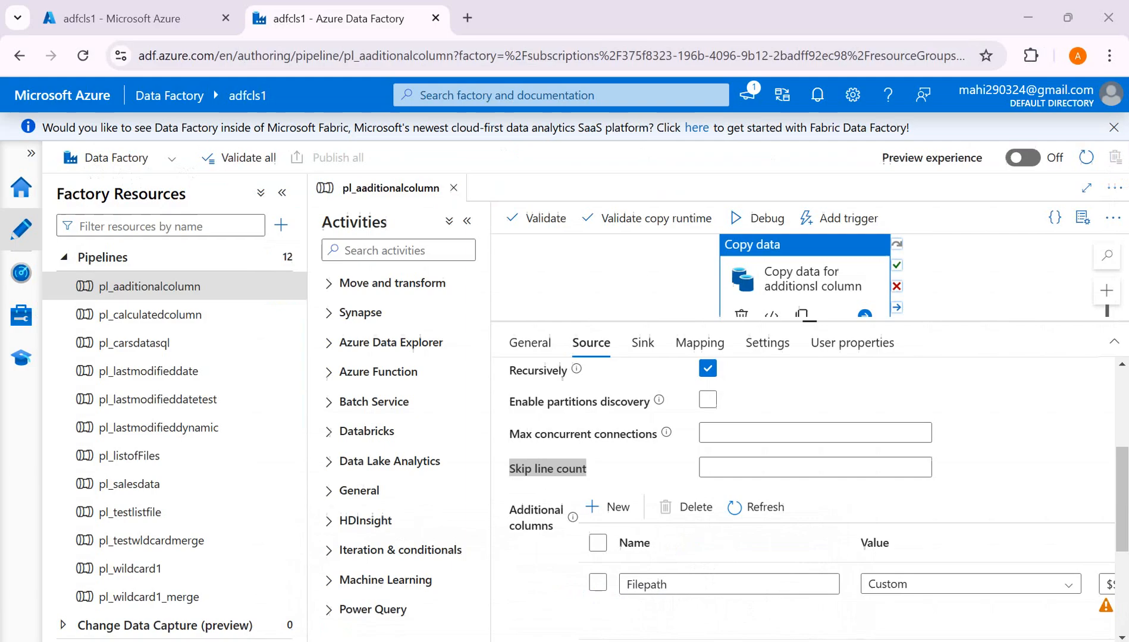
pyautogui.click(107, 20)
pyautogui.click(28, 174)
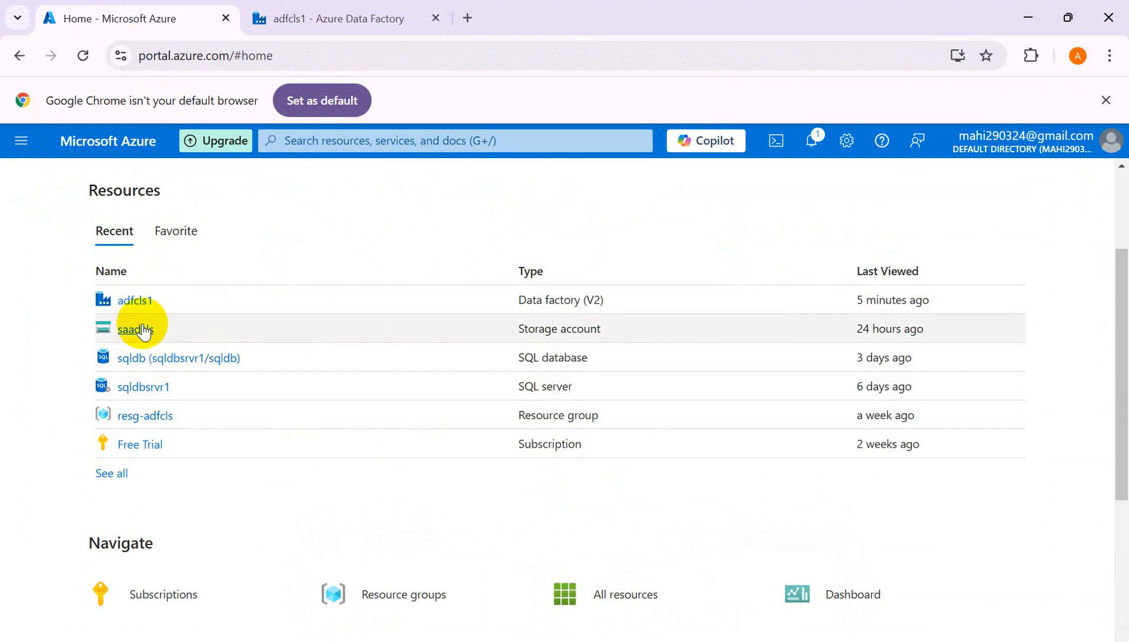
pyautogui.click(141, 331)
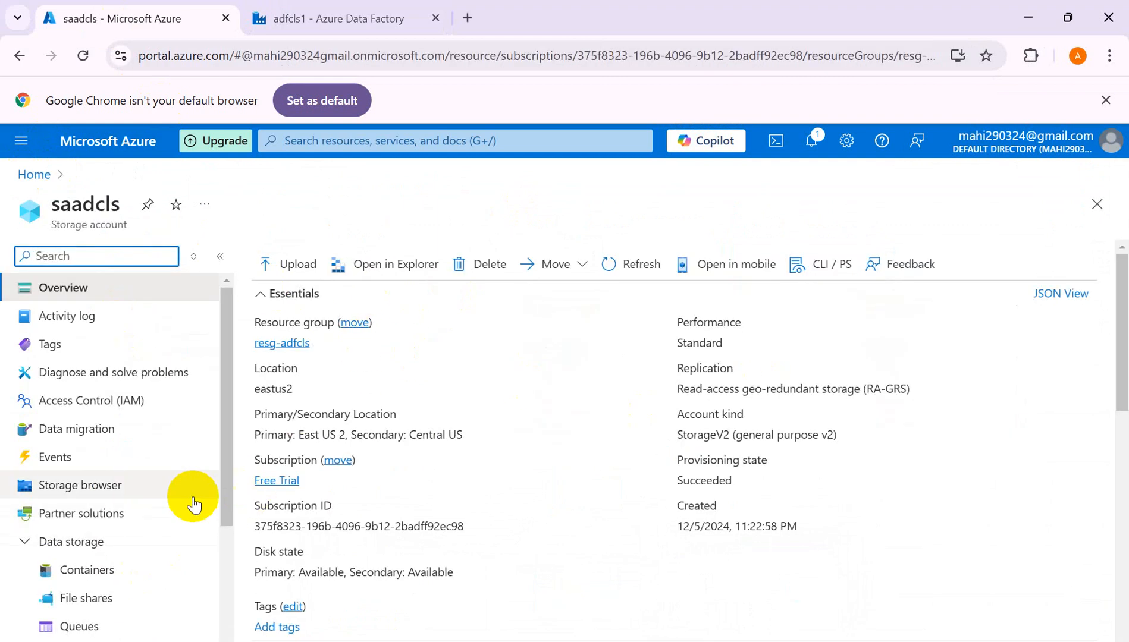
pyautogui.click(105, 574)
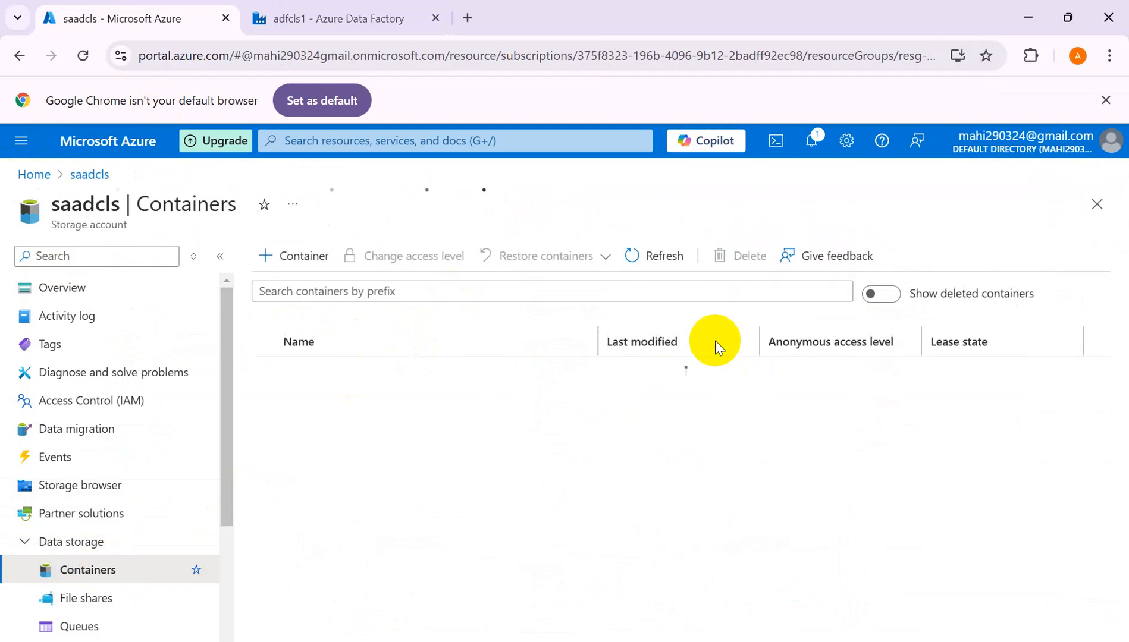
pyautogui.click(298, 566)
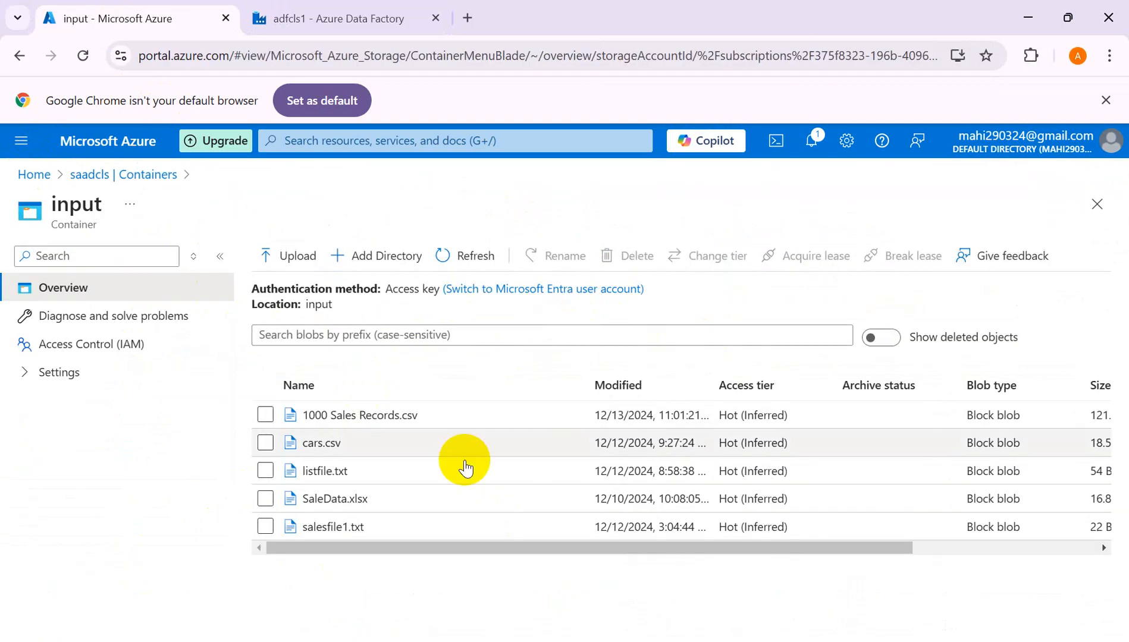
# - Open cars.csv in its edit view and highlight the column header row
pyautogui.click(330, 445)
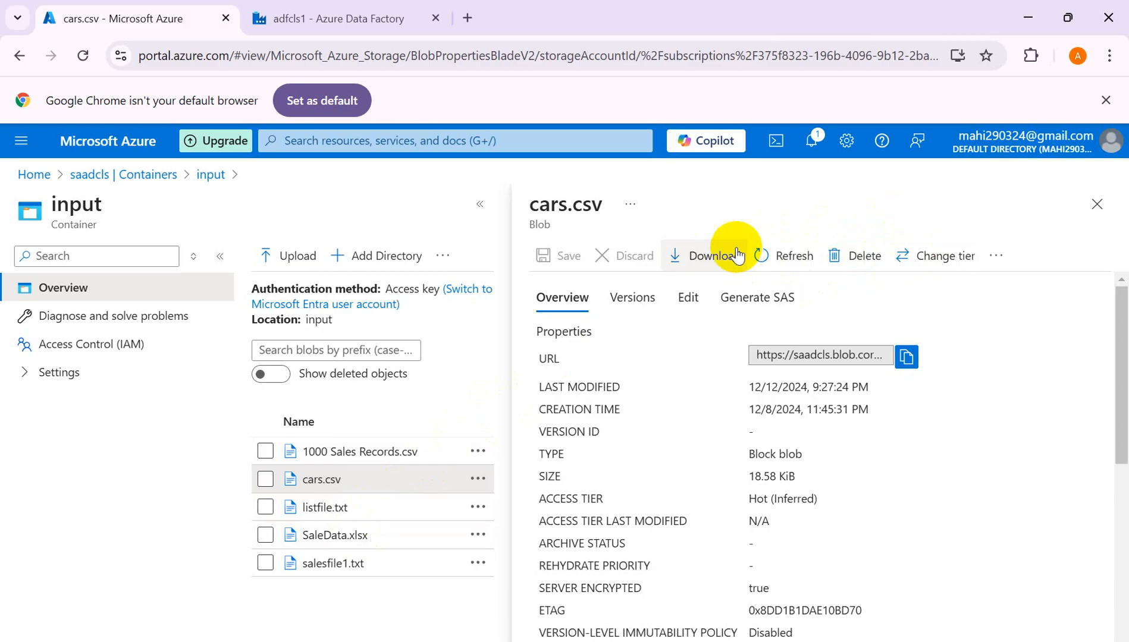
pyautogui.click(685, 301)
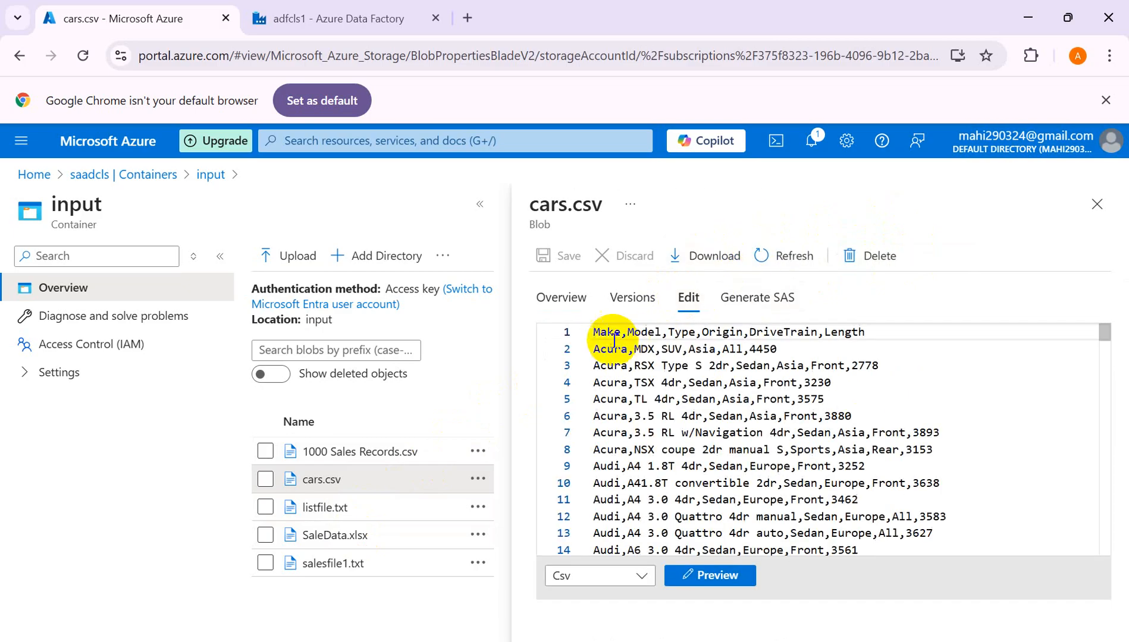
pyautogui.moveTo(594, 332); pyautogui.dragTo(880, 334)
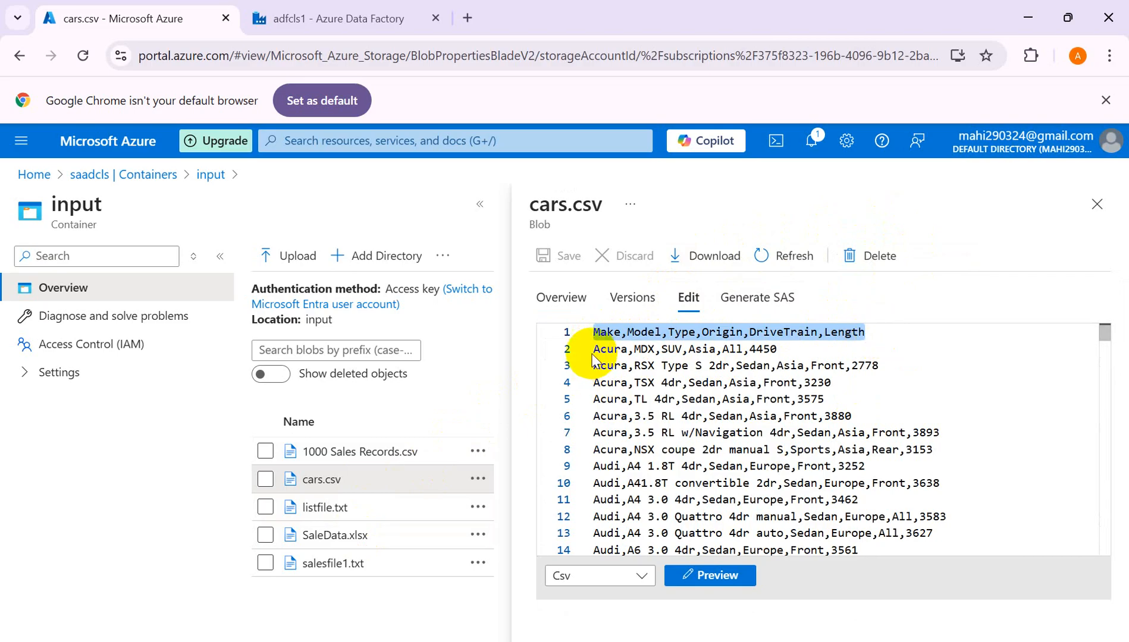
pyautogui.moveTo(1102, 331); pyautogui.dragTo(1116, 310)
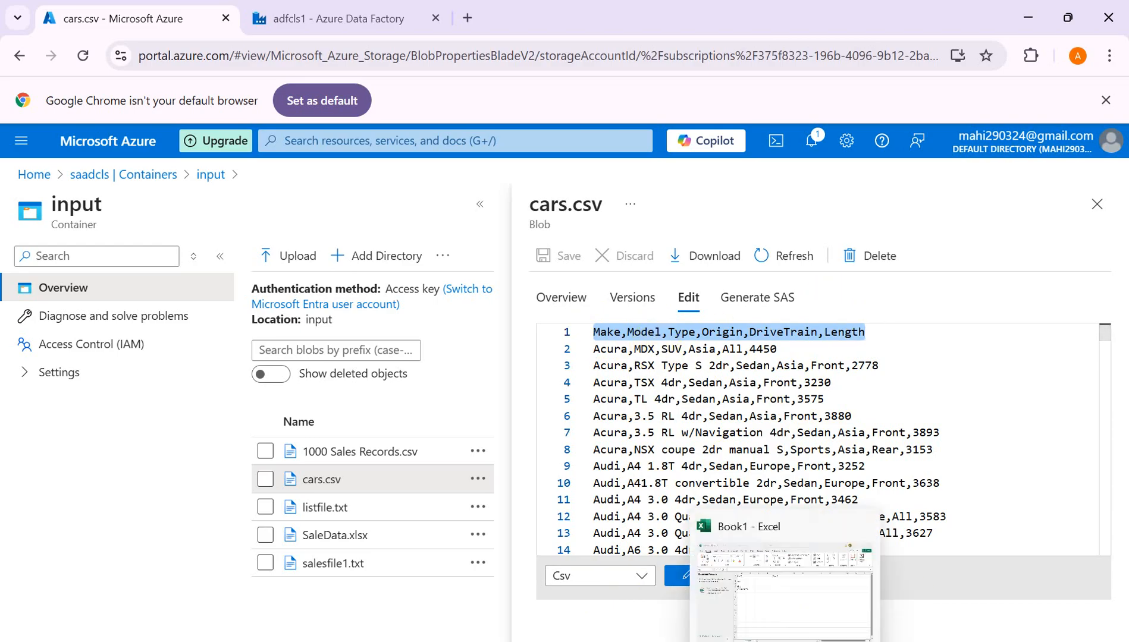
# - Insert three blank lines above the header row of cars.csv
pyautogui.click(600, 331)
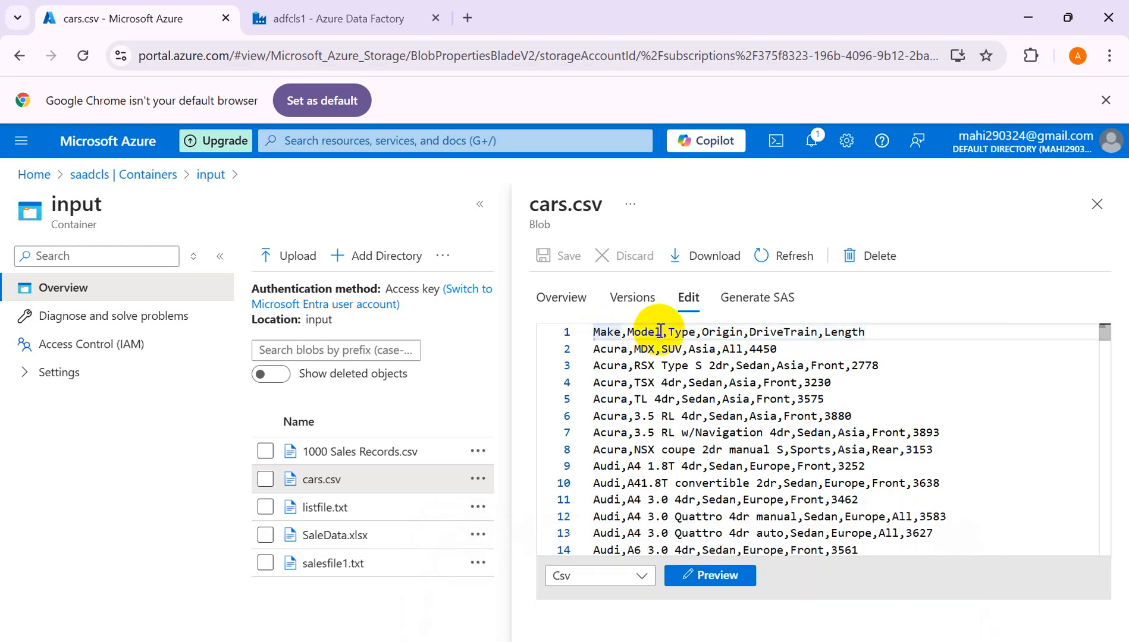
pyautogui.press('Return')
pyautogui.press('Return')
pyautogui.press('Return')
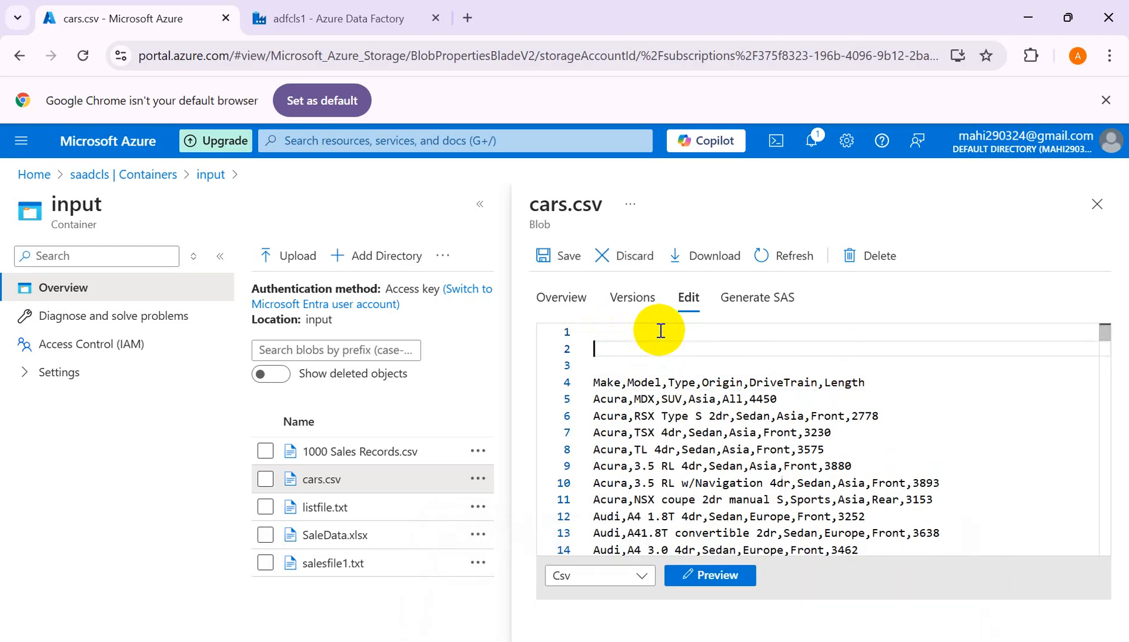
# - Enter "Welcome to my Company" as the first line of cars.csv
pyautogui.click(660, 330)
pyautogui.write('Thi')
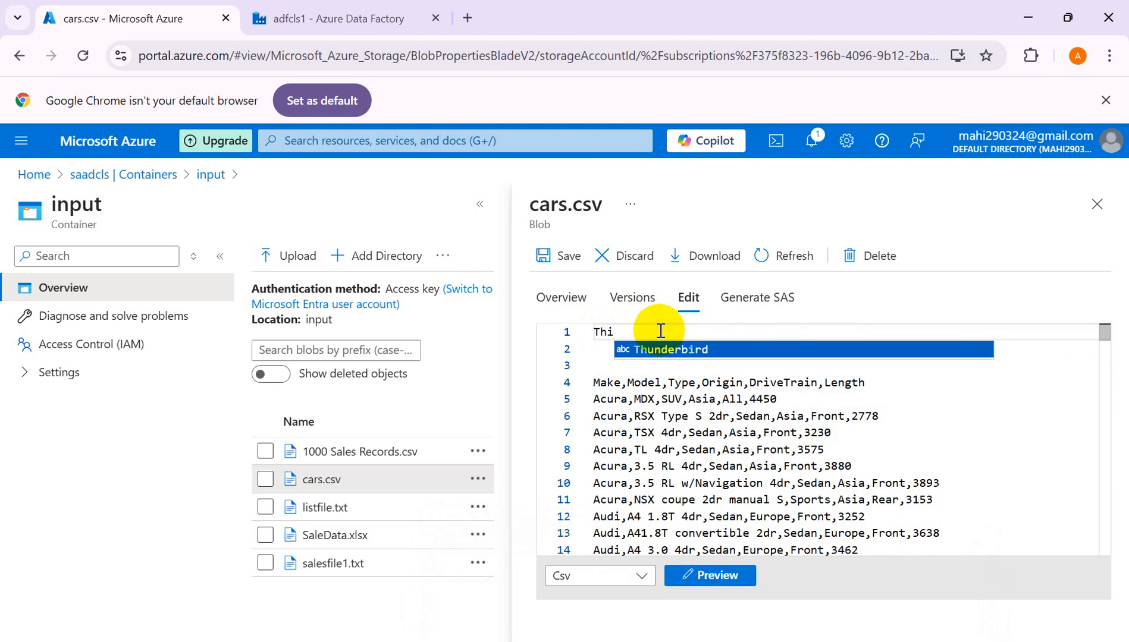
pyautogui.write('s is ')
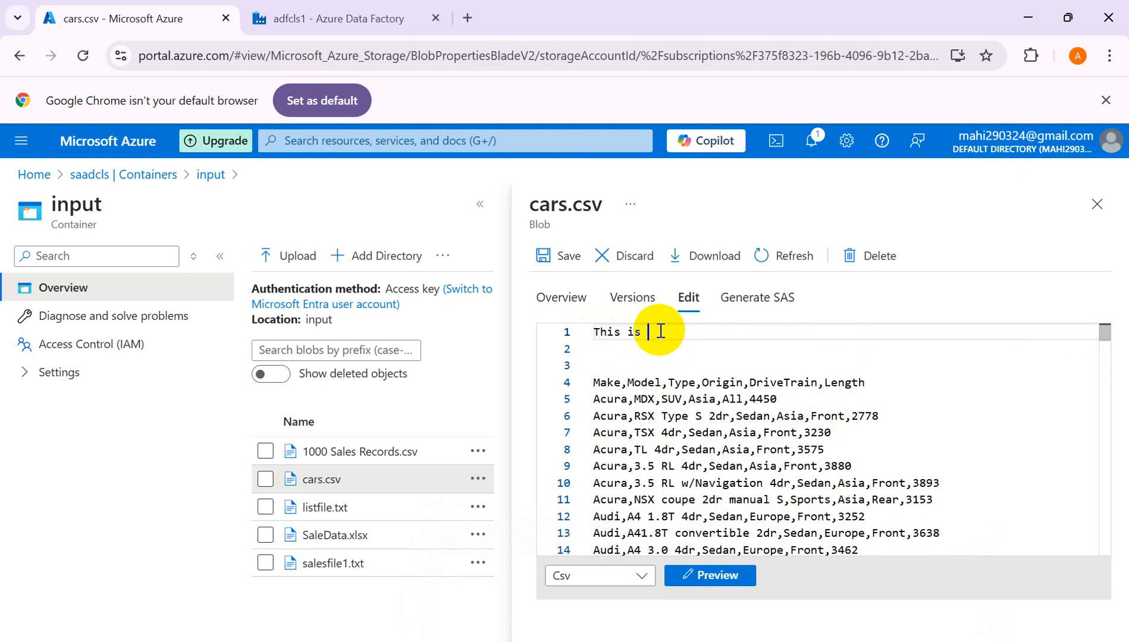
pyautogui.write('W')
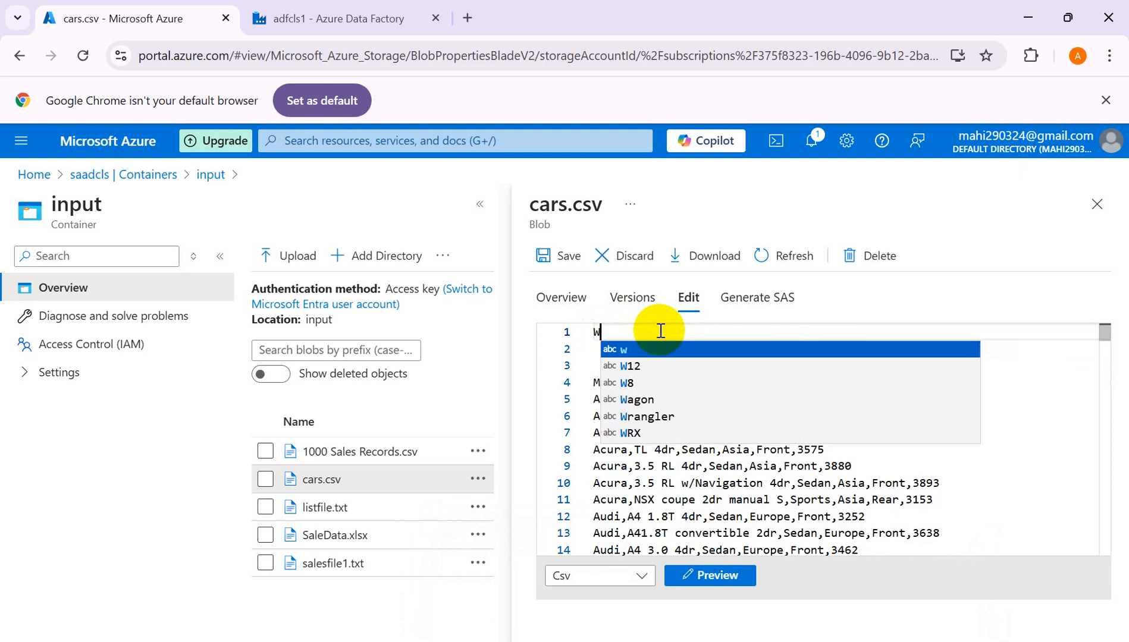
pyautogui.write('elcome to')
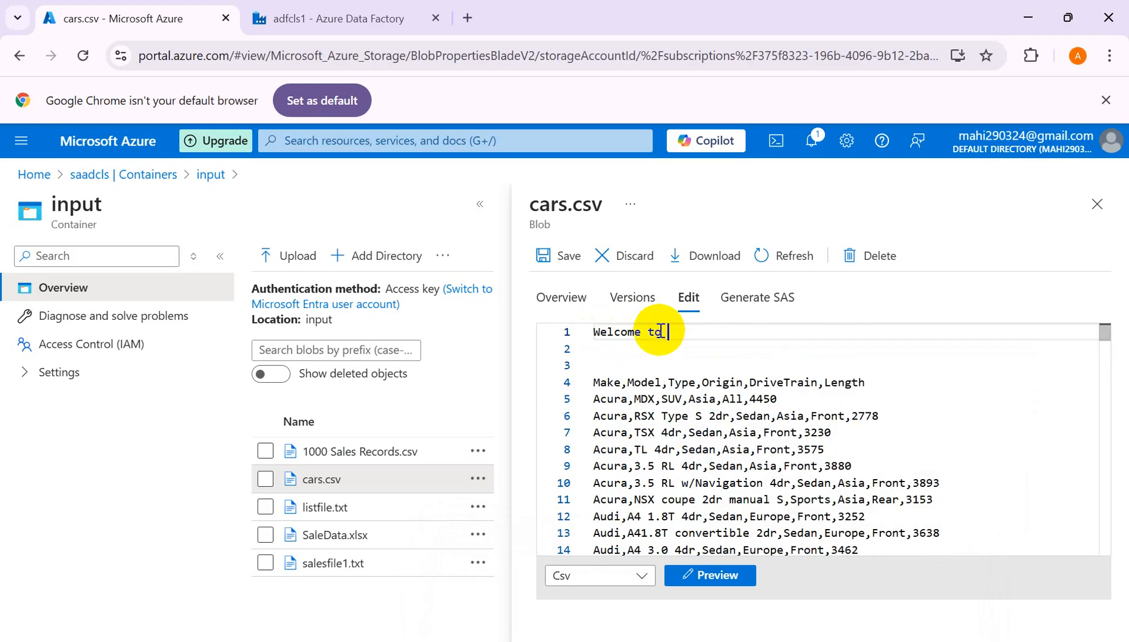
pyautogui.write(' my Com')
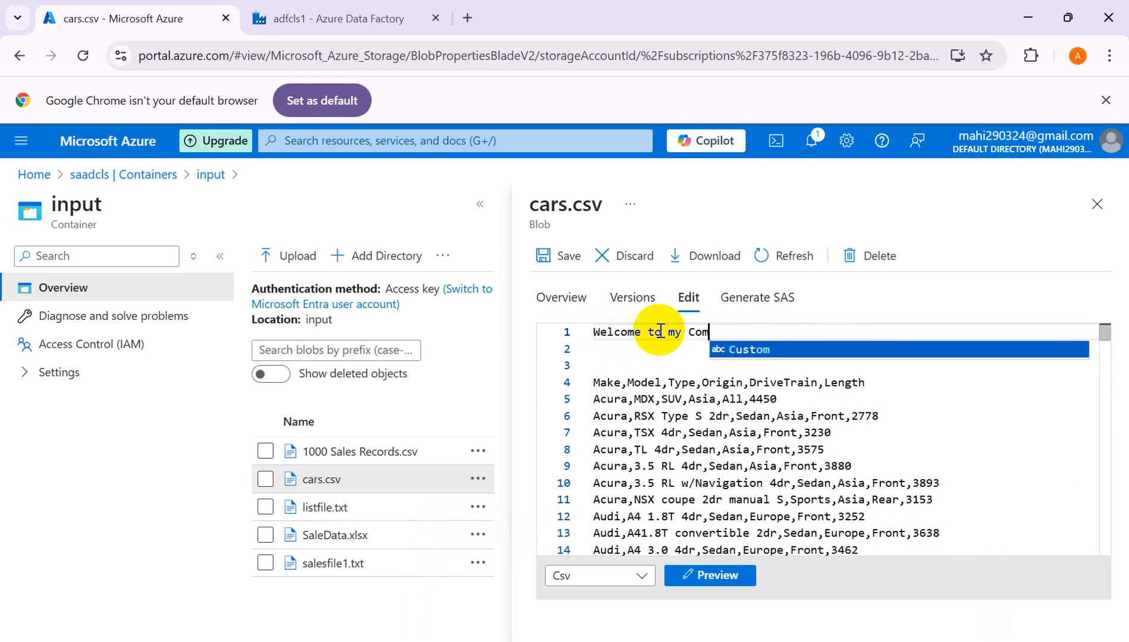
pyautogui.write('pany')
pyautogui.press('Return')
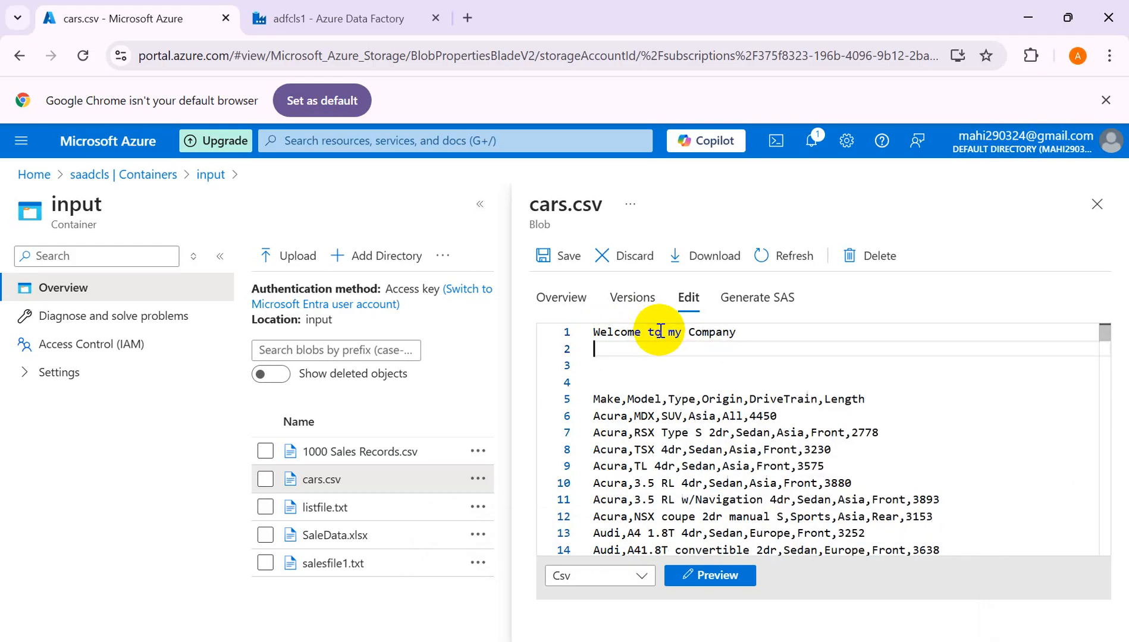
# - Remove the surplus blank lines above the header row and enter "This data is about the Cars Model" on line 2
pyautogui.press('Down')
pyautogui.press('Down')
pyautogui.press('BackSpace')
pyautogui.press('BackSpace')
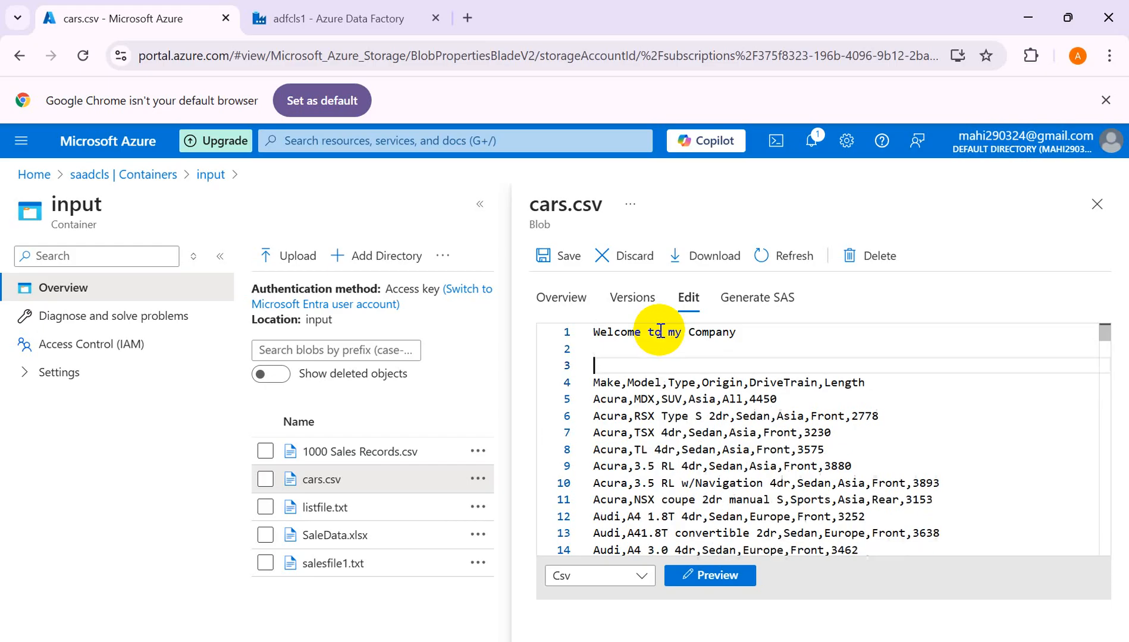
pyautogui.write('This ')
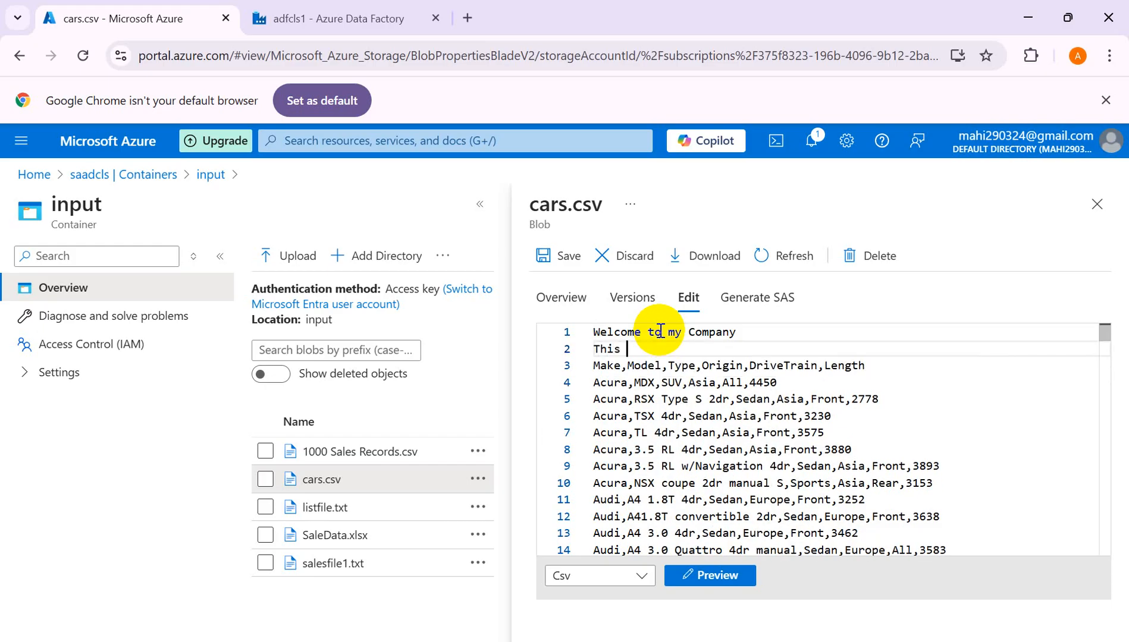
pyautogui.write('data is a')
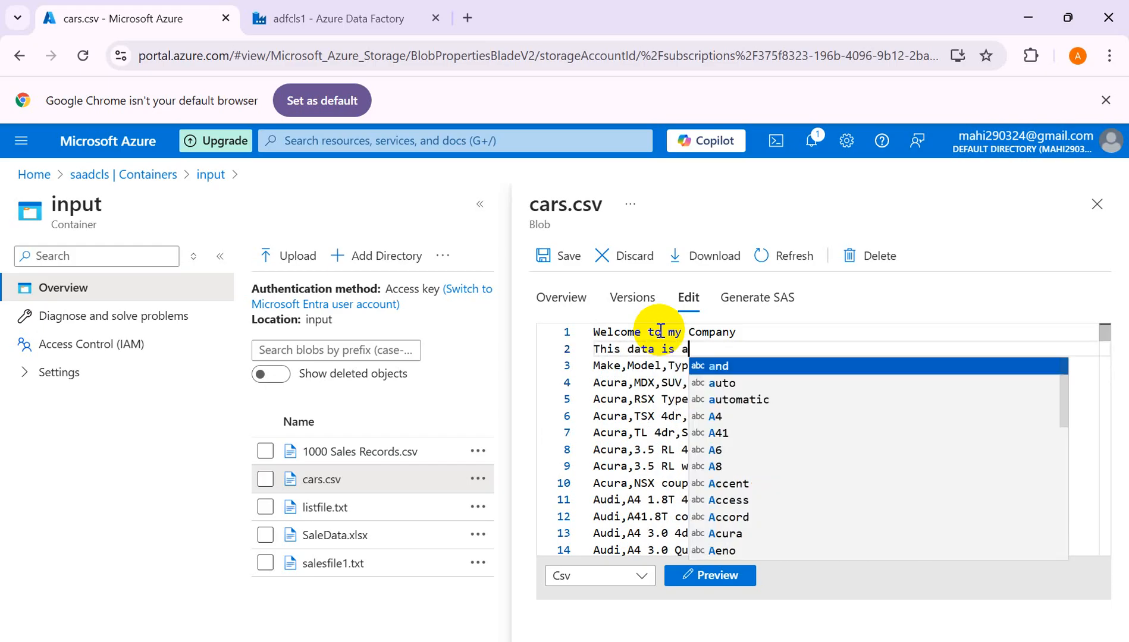
pyautogui.write('bout the Cards')
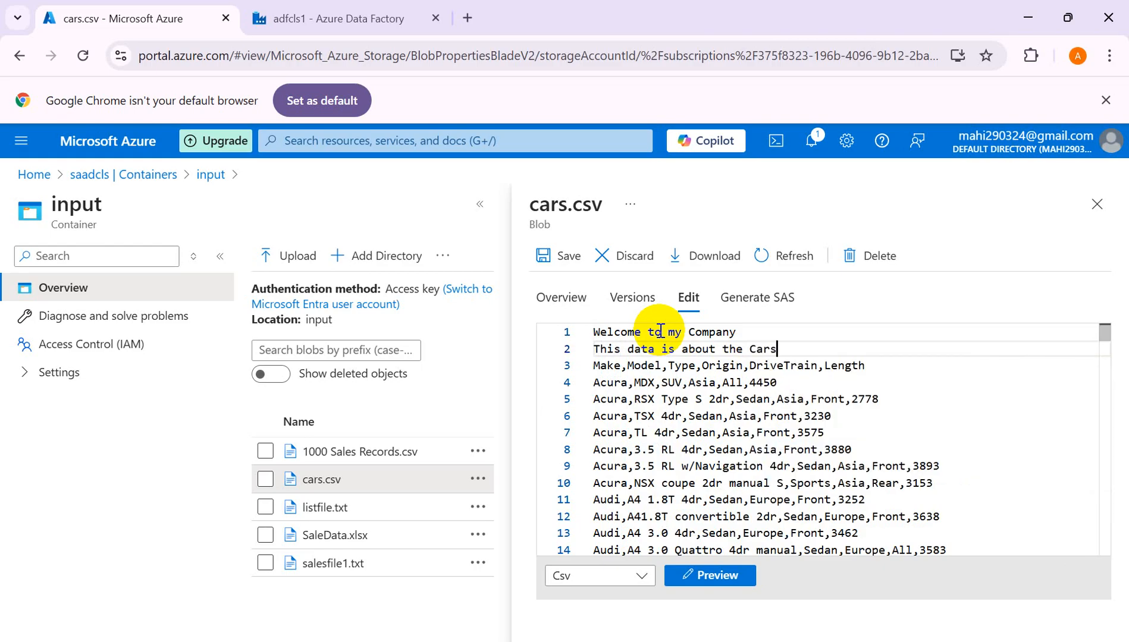
pyautogui.write(' Model')
# - Enter "We can use to develop our analysis" on line 3, above the header row, and save cars.csv
pyautogui.press('Return')
pyautogui.press('Return')
pyautogui.write('We can use')
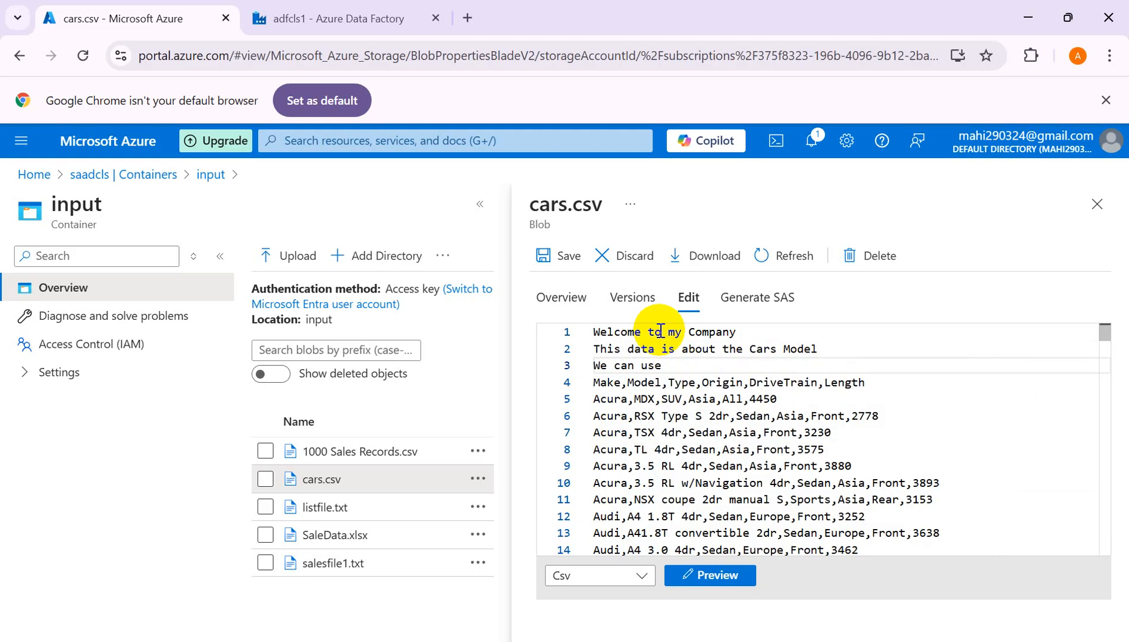
pyautogui.write('to devel')
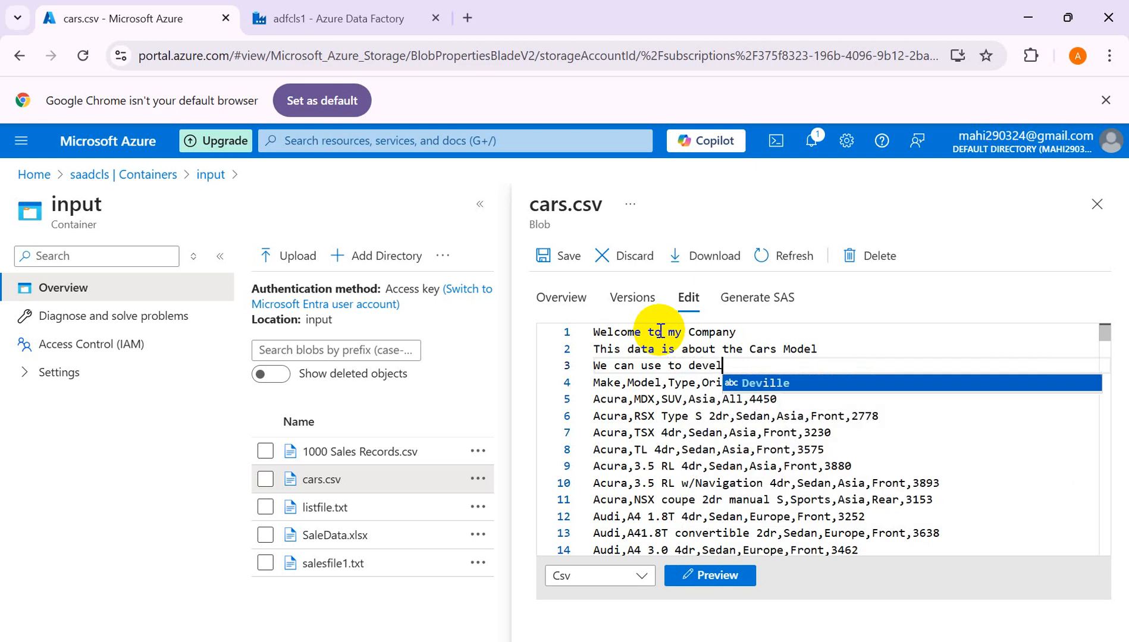
pyautogui.write('op our')
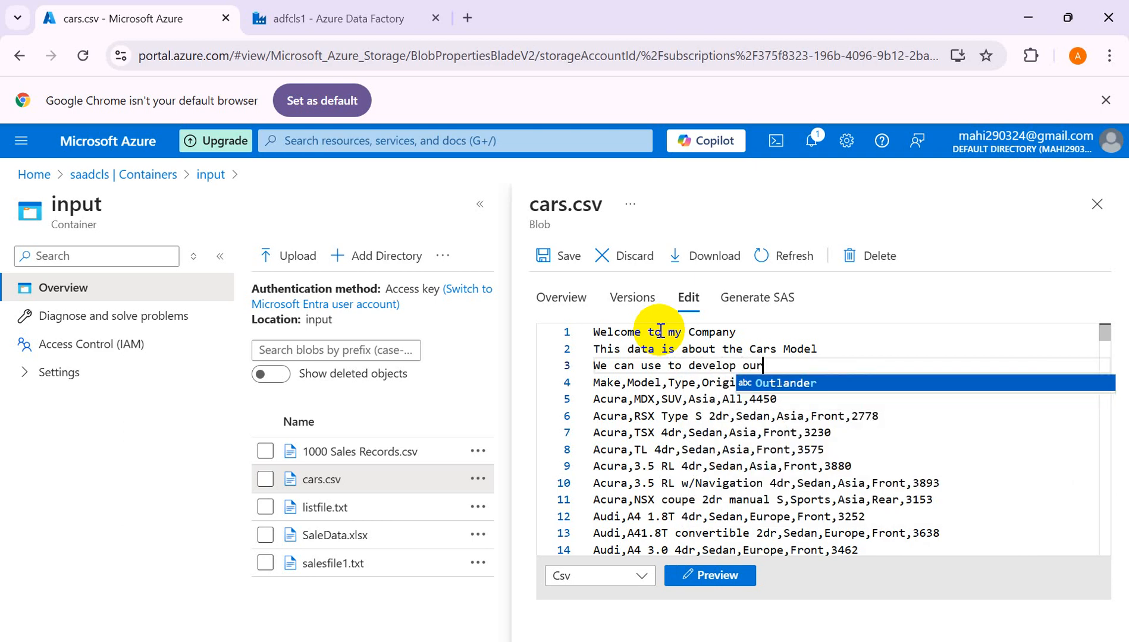
pyautogui.write(' analysis')
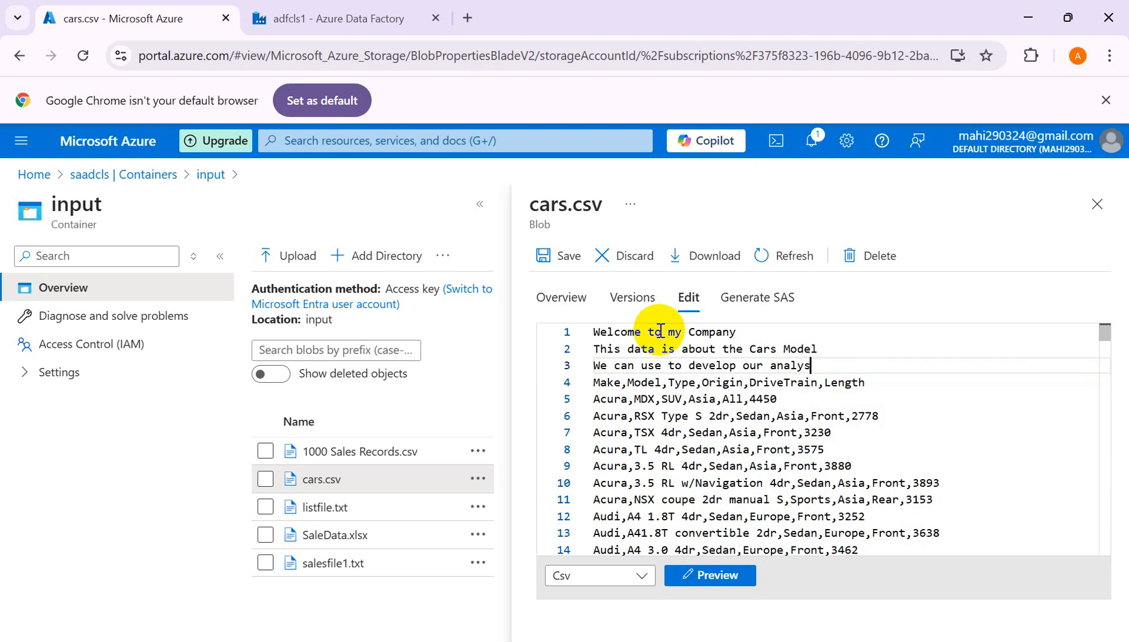
pyautogui.click(549, 253)
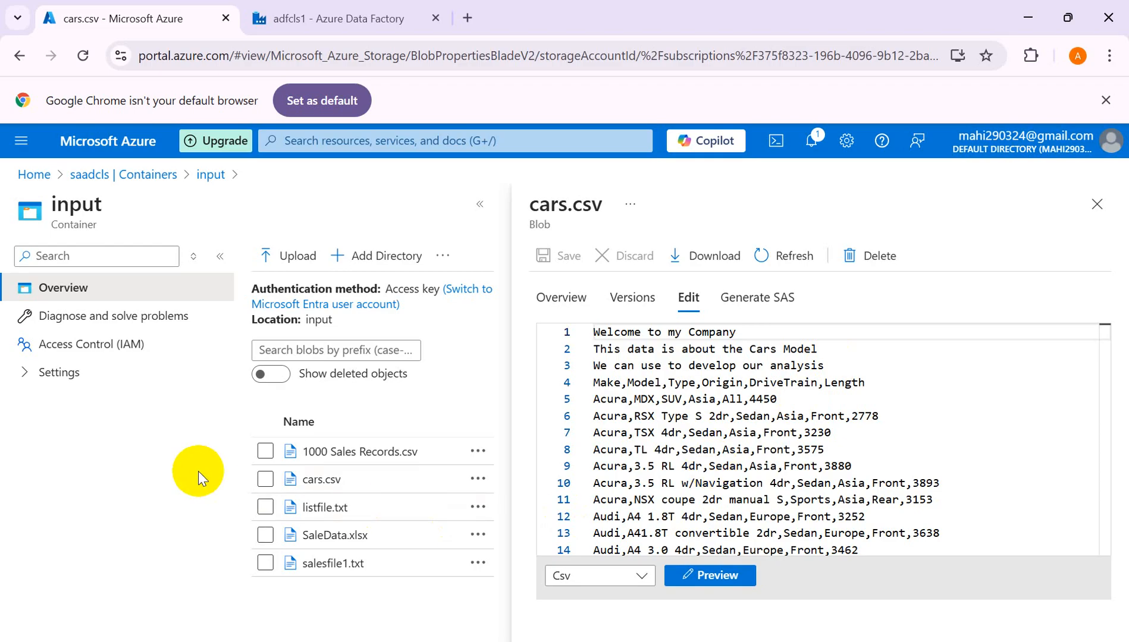
pyautogui.click(1096, 206)
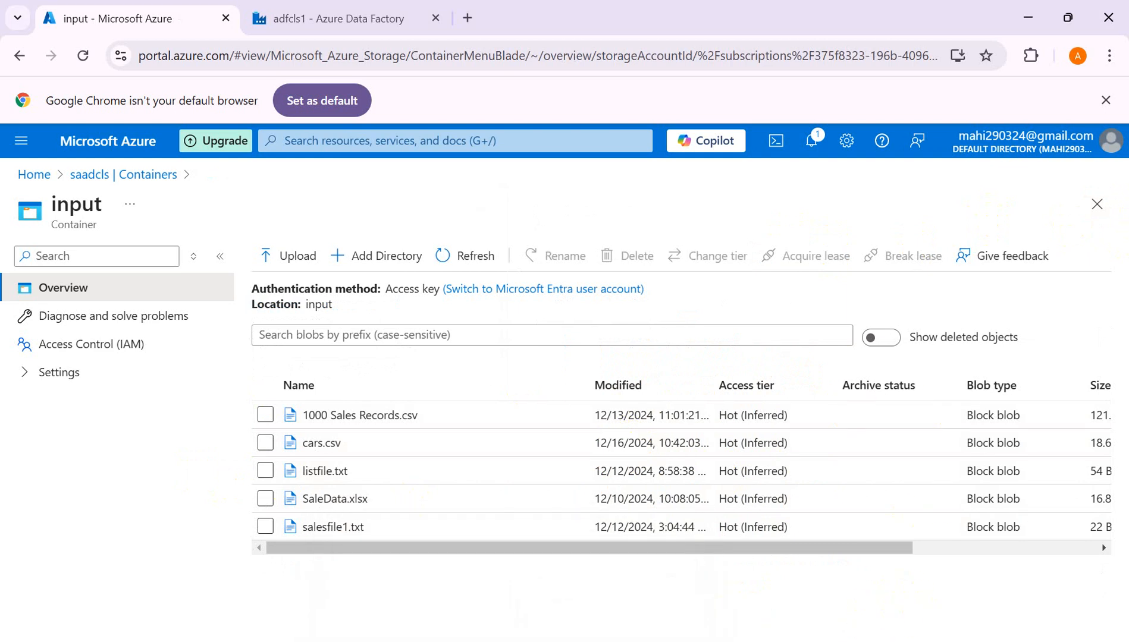
# - Switch to Azure Data Factory and close the open pl_aaditionalcolumn pipeline
pyautogui.click(1026, 19)
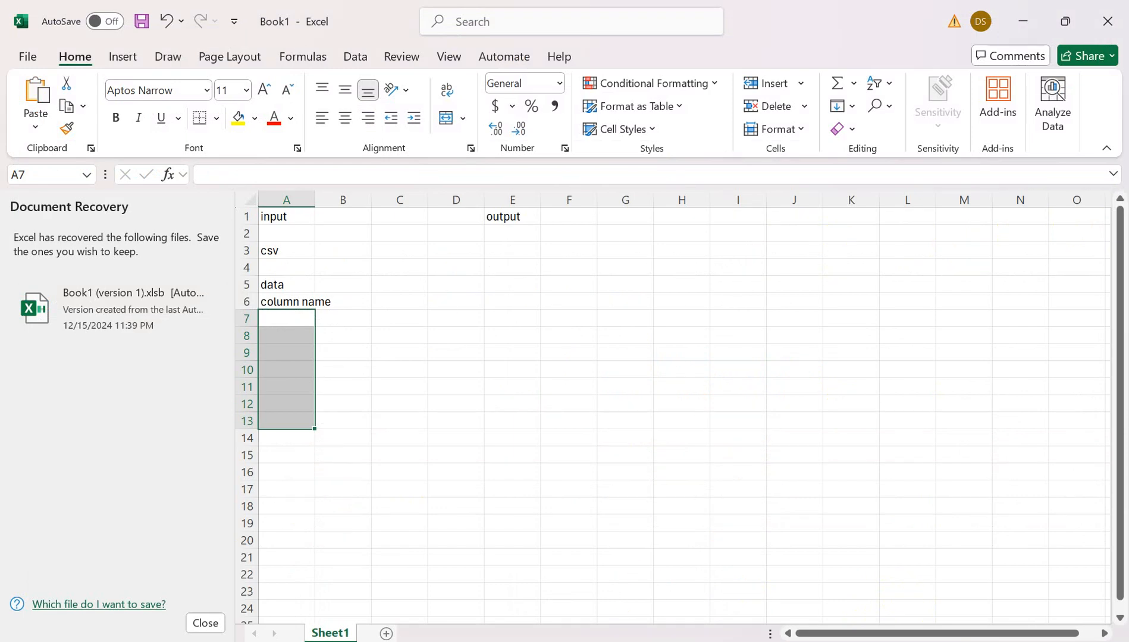
pyautogui.click(745, 640)
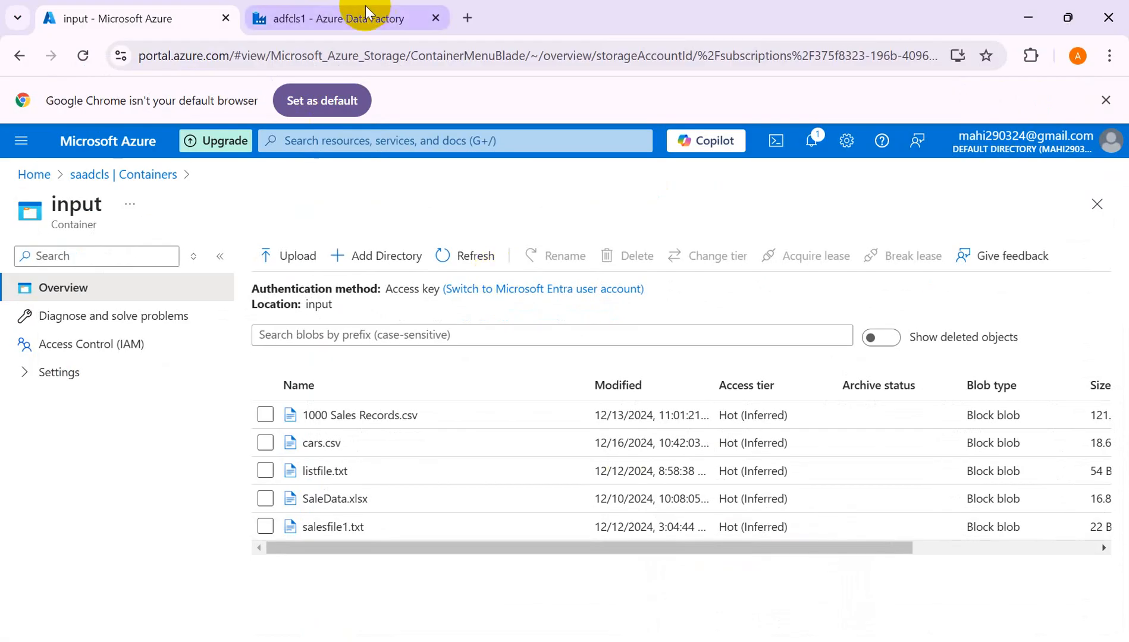
pyautogui.click(366, 15)
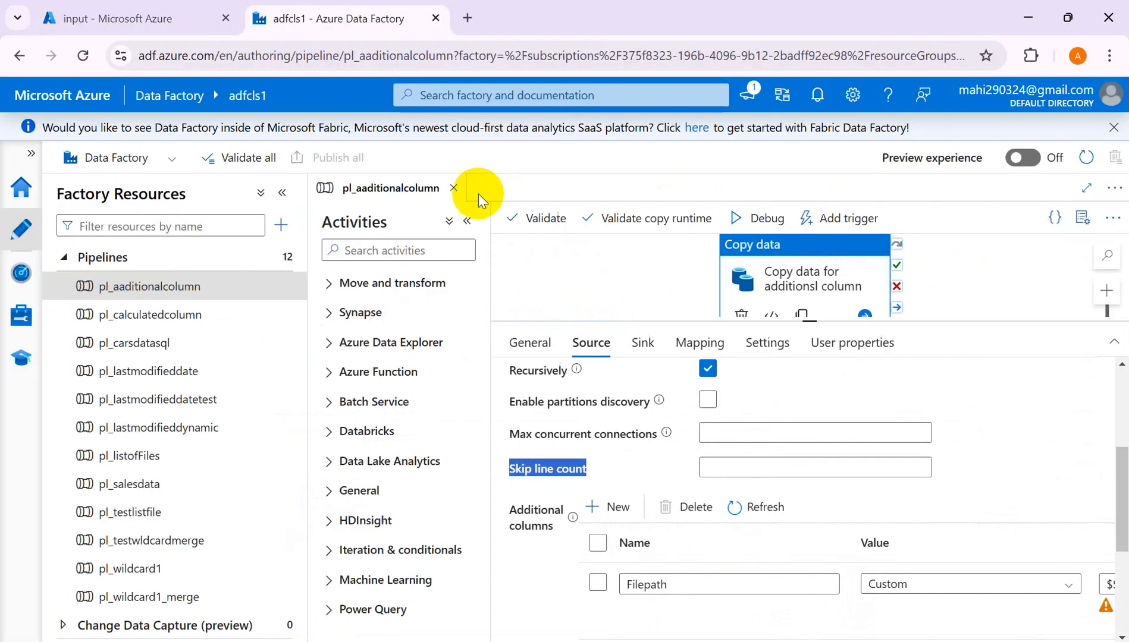
pyautogui.click(453, 188)
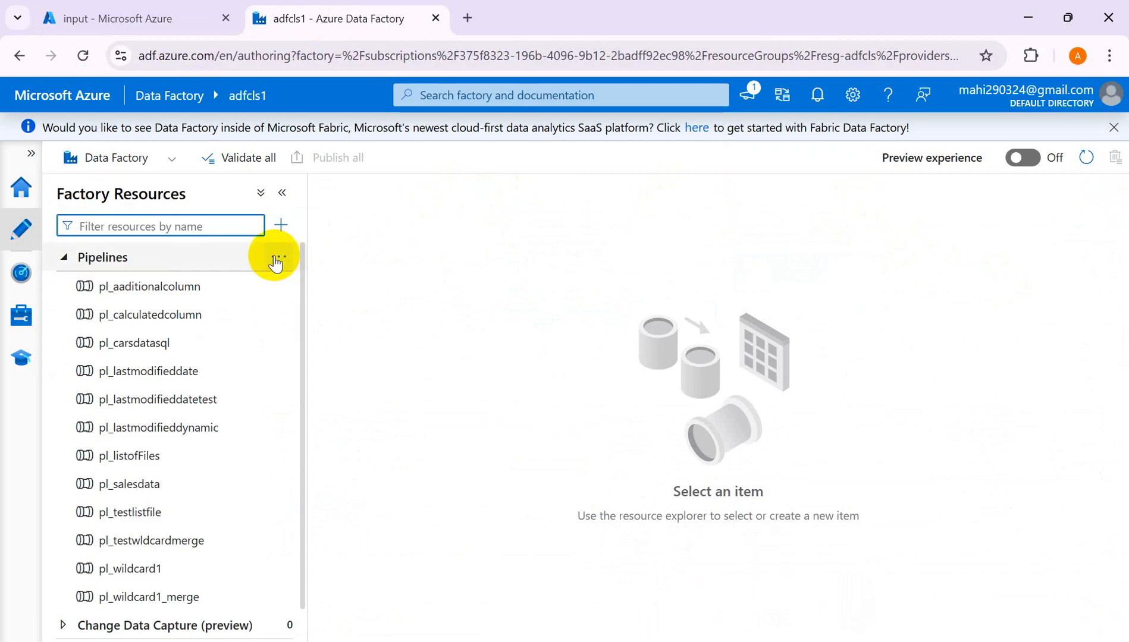
# - Create a new pipeline named pl_skiplinecount and hide its properties
pyautogui.click(276, 261)
pyautogui.click(329, 285)
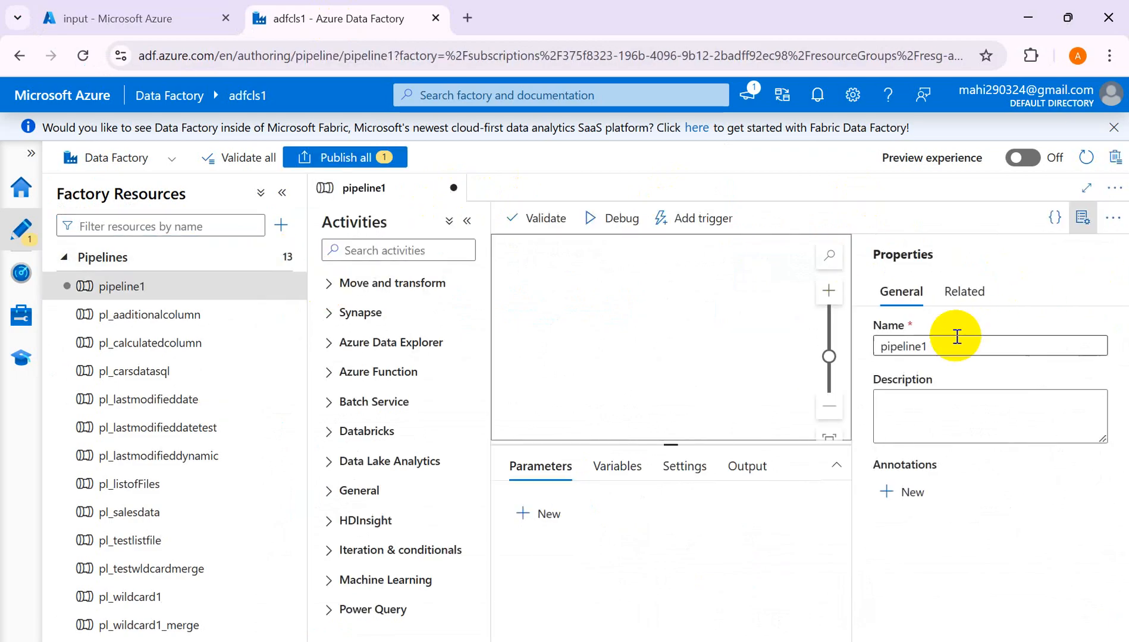
pyautogui.click(956, 337)
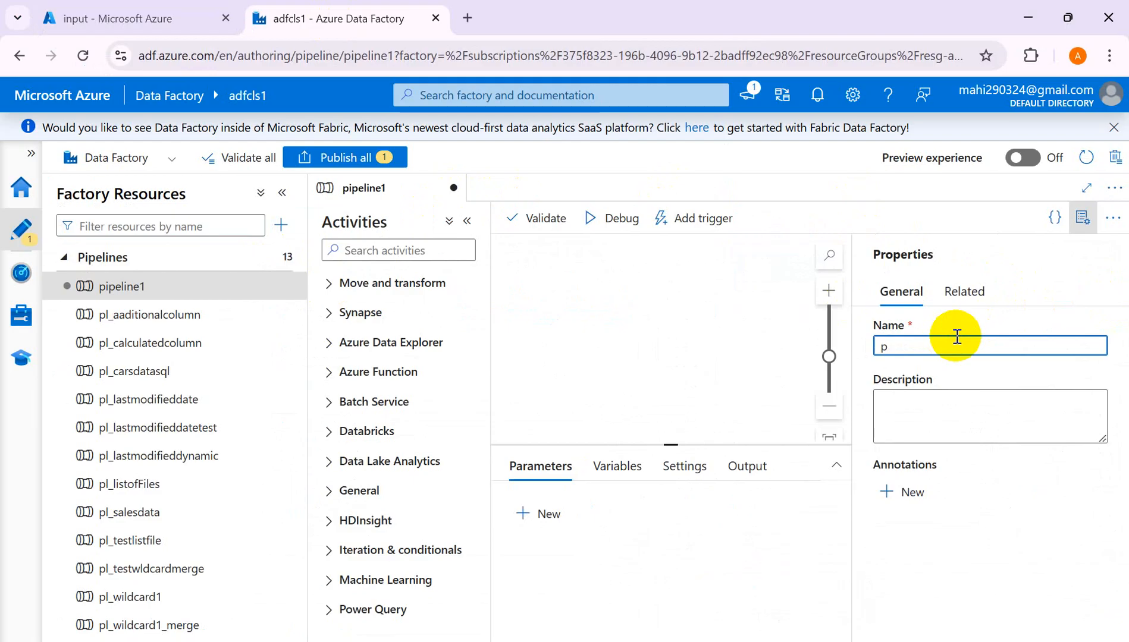
pyautogui.write('pl_skiplinecount')
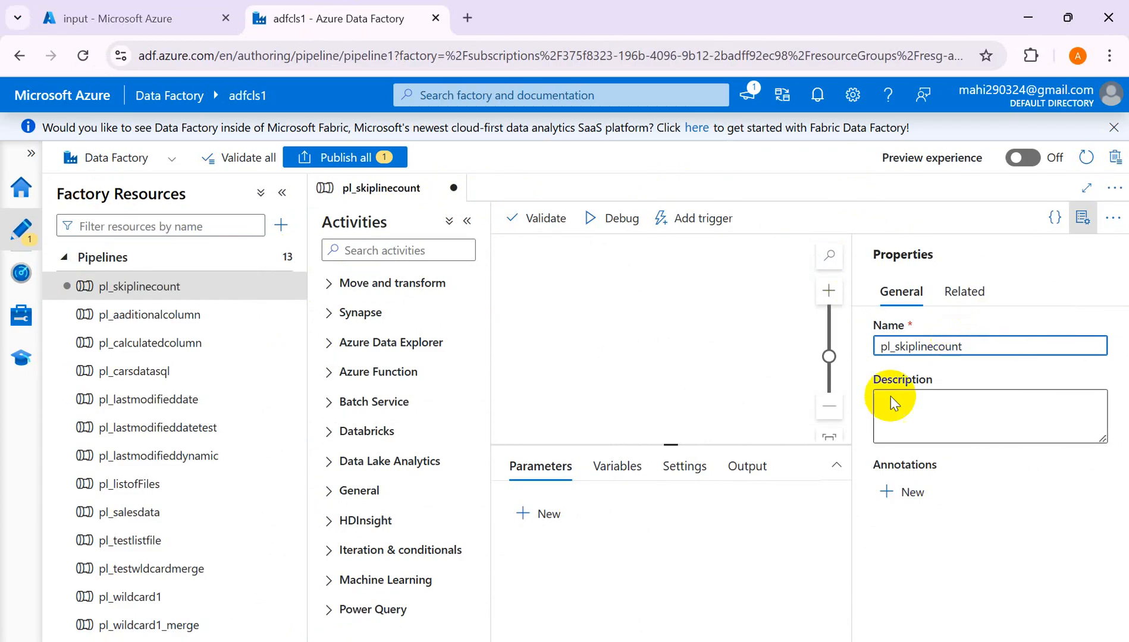
pyautogui.click(664, 333)
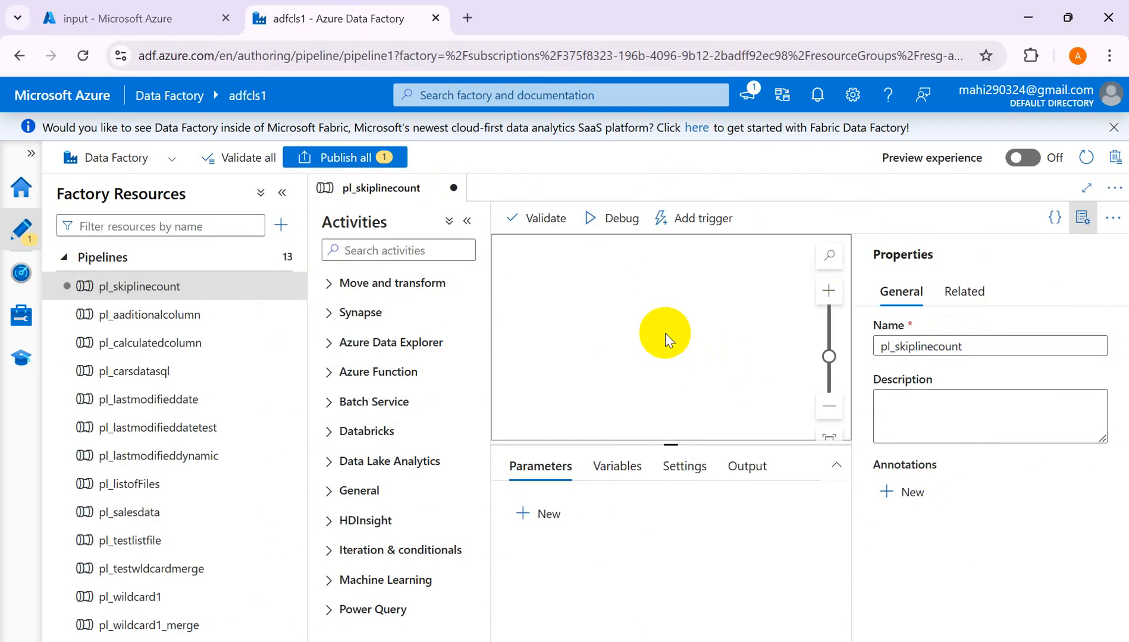
pyautogui.click(1082, 217)
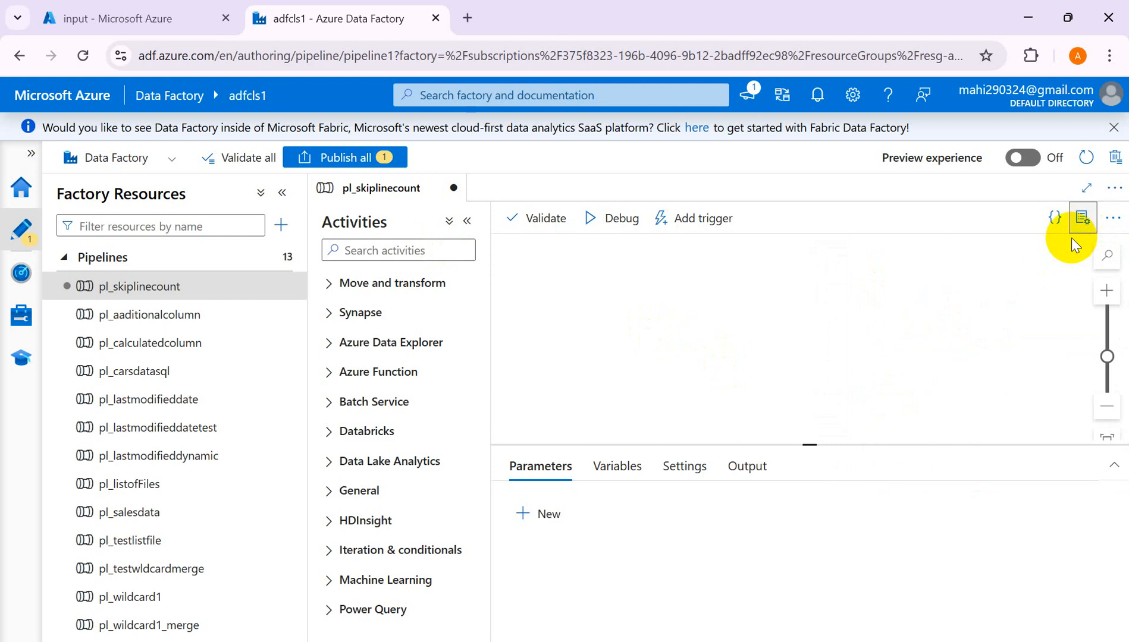
# - Add a Copy data activity to the pl_skiplinecount pipeline and name it "Copy skip lines"
pyautogui.click(347, 285)
pyautogui.moveTo(401, 313); pyautogui.dragTo(739, 308)
pyautogui.click(794, 513)
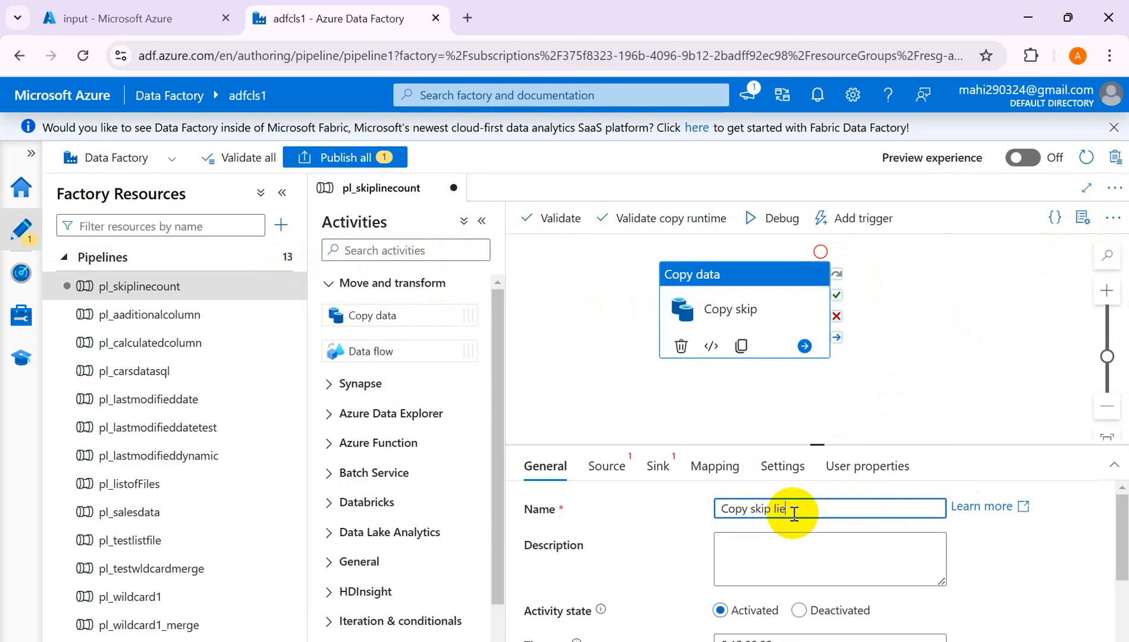
pyautogui.write('skip lie')
pyautogui.press('BackSpace')
pyautogui.write('nes')
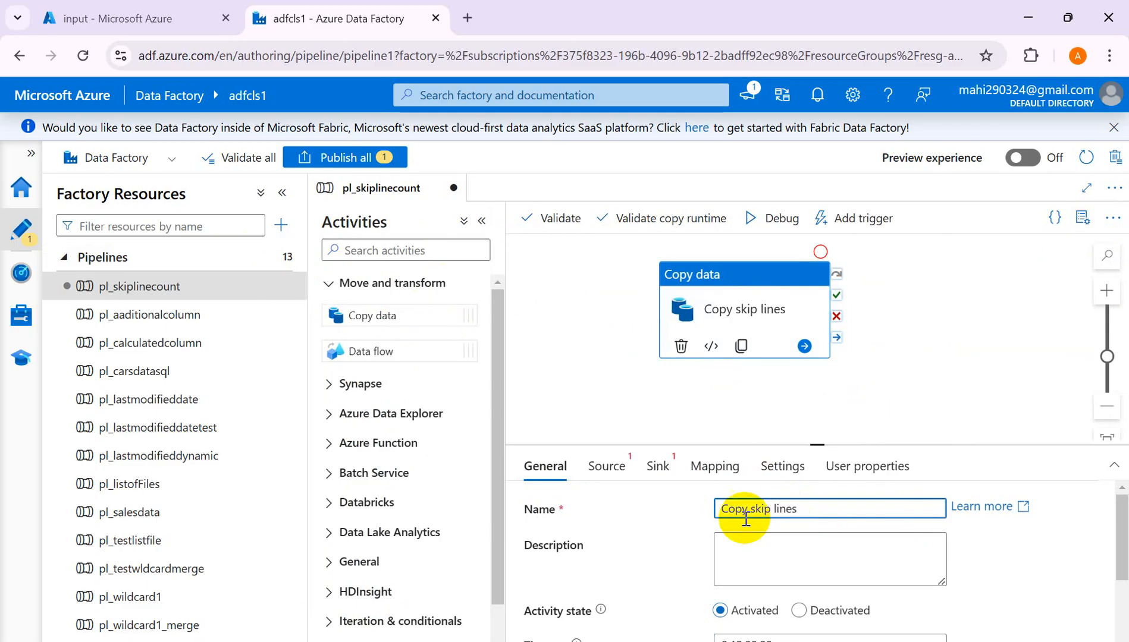
pyautogui.click(1120, 540)
pyautogui.moveTo(1119, 539); pyautogui.dragTo(1116, 496)
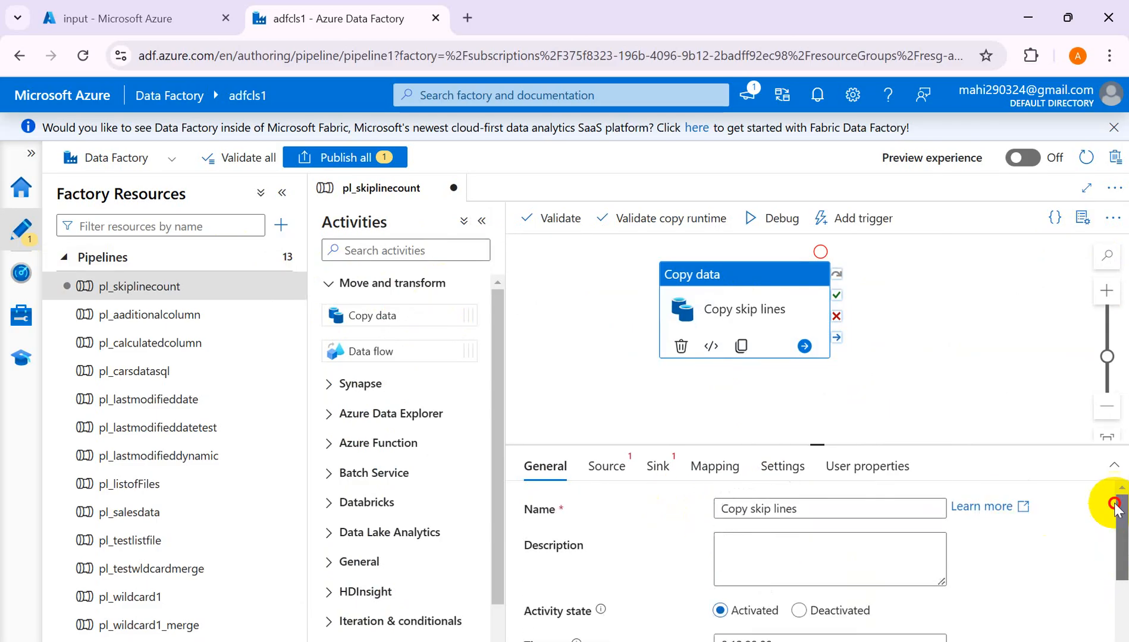
# - Start a new source dataset for the copy activity using Azure Data Lake Storage Gen2 and the DelimitedText format
pyautogui.click(616, 470)
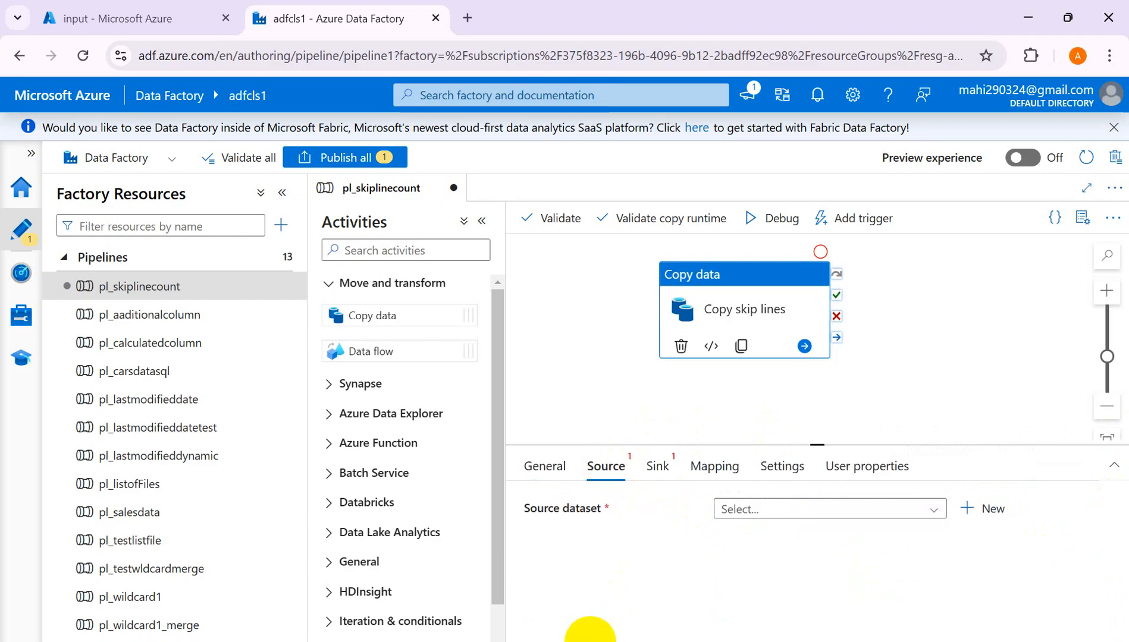
pyautogui.click(987, 509)
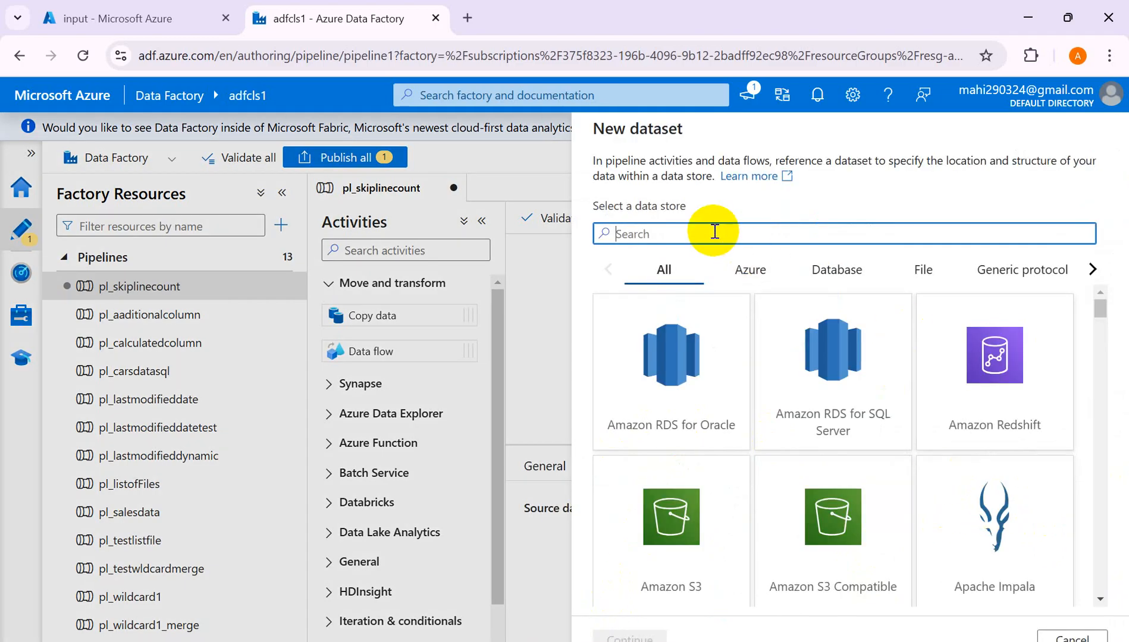
pyautogui.write('Azure')
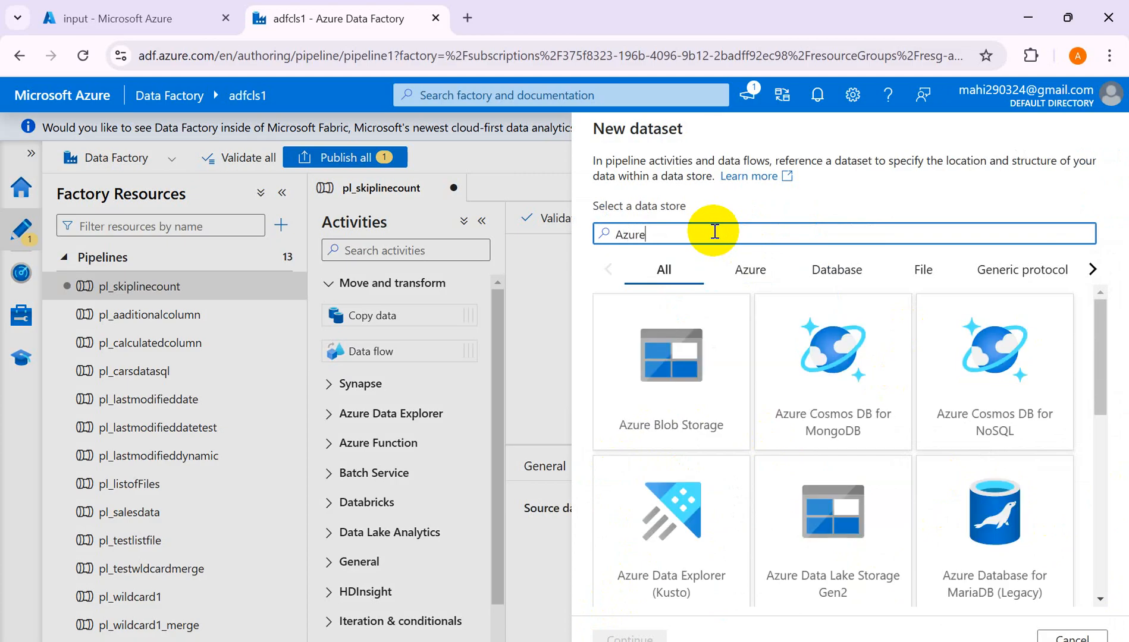
pyautogui.click(844, 538)
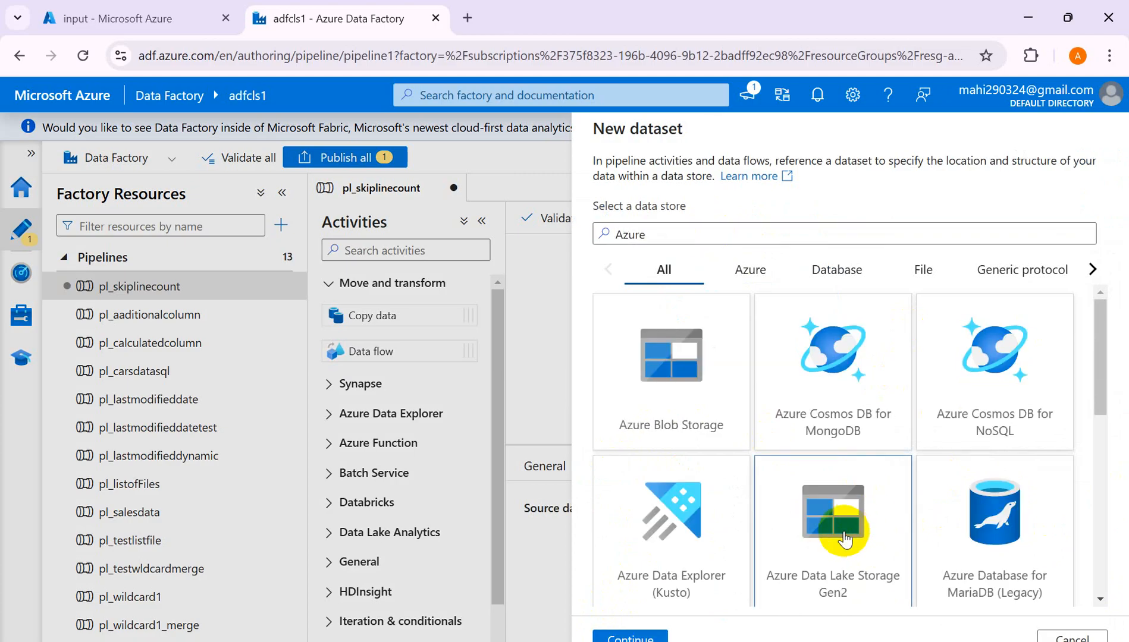
pyautogui.click(630, 638)
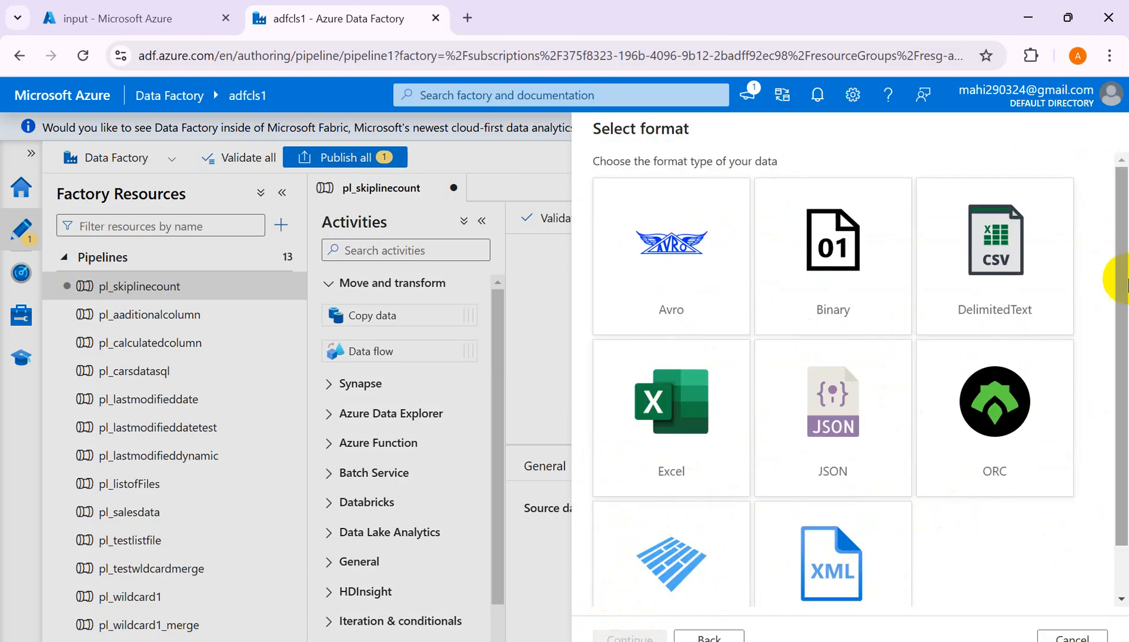
pyautogui.click(128, 21)
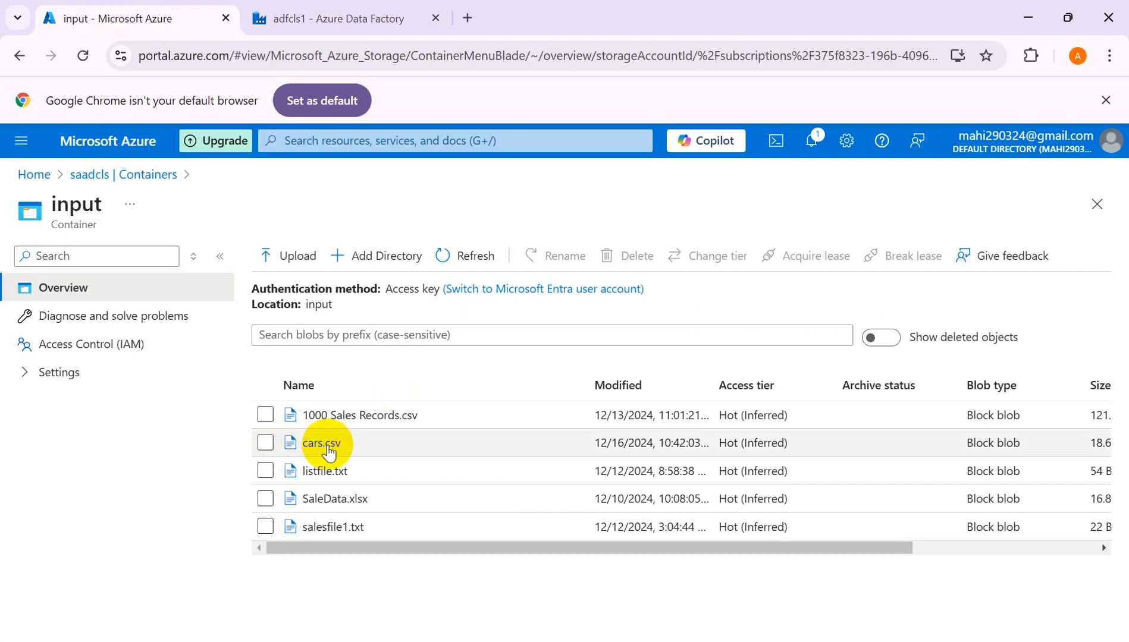
pyautogui.click(352, 20)
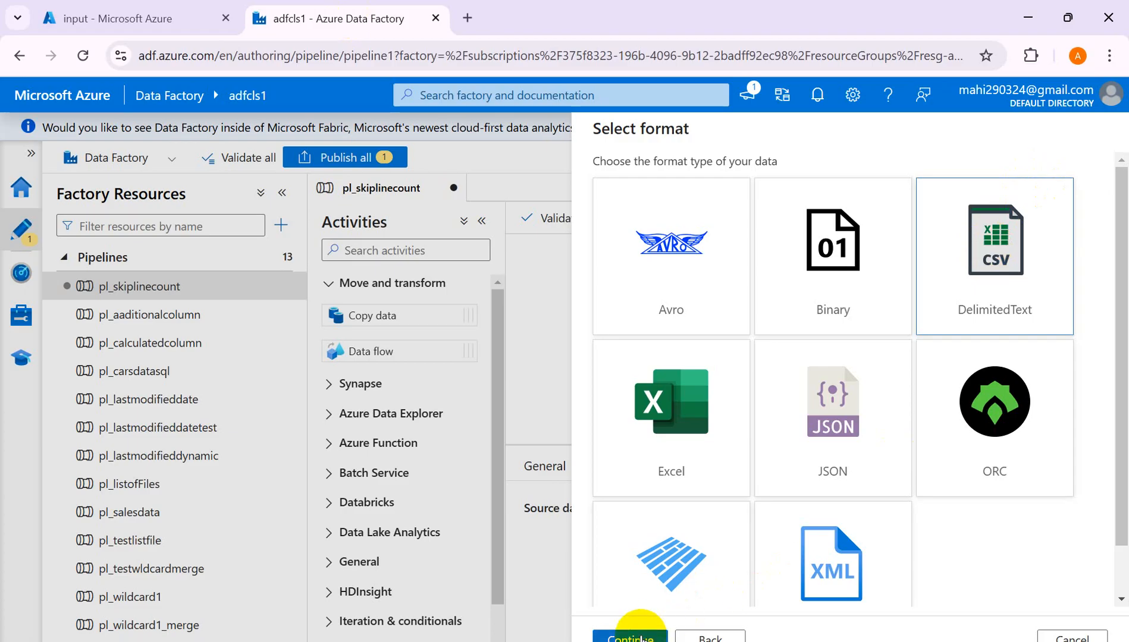
pyautogui.click(630, 635)
# - Name the source dataset ds_carsinput1 and choose ls_adlsgen2 as its linked service
pyautogui.click(688, 177)
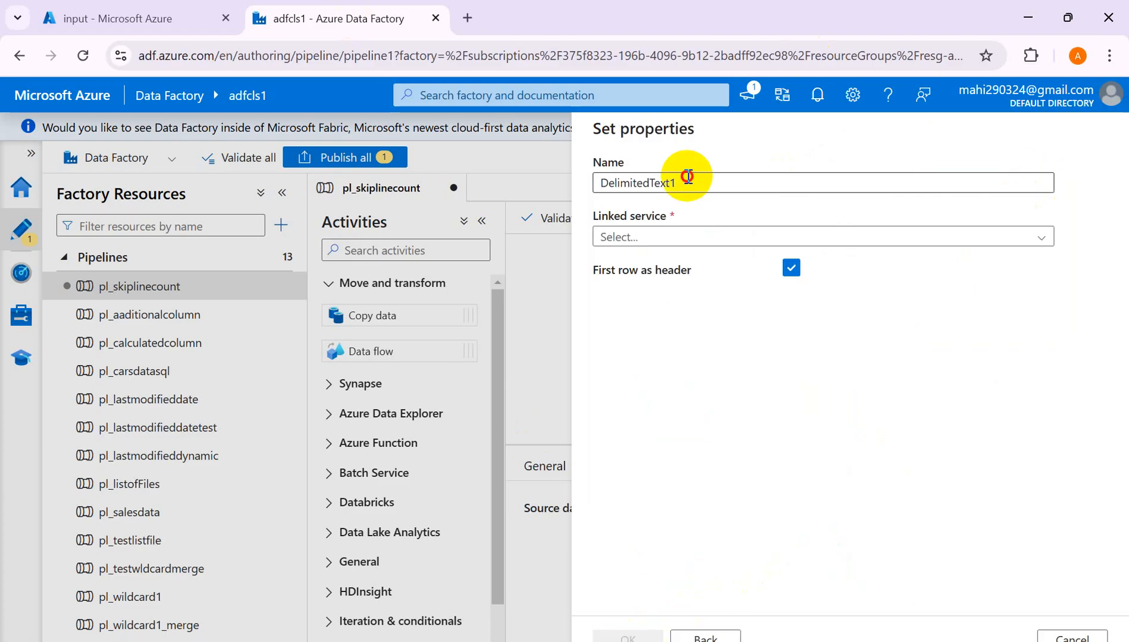
pyautogui.press('BackSpace')
pyautogui.press('BackSpace')
pyautogui.press('BackSpace')
pyautogui.press('BackSpace')
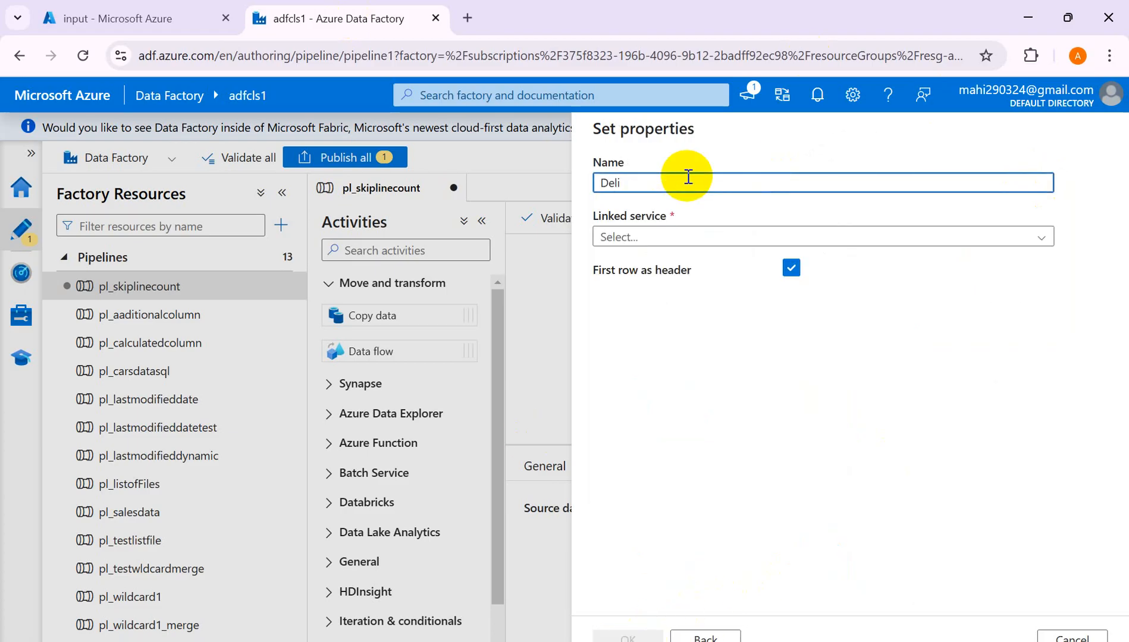
pyautogui.write('ds')
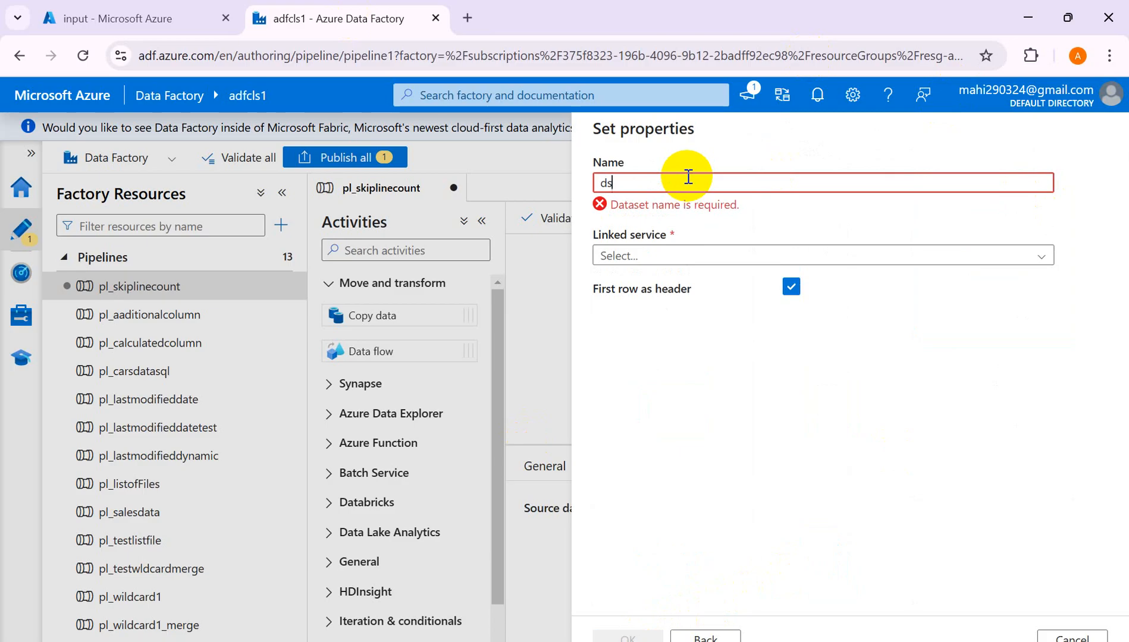
pyautogui.write('_')
pyautogui.press('BackSpace')
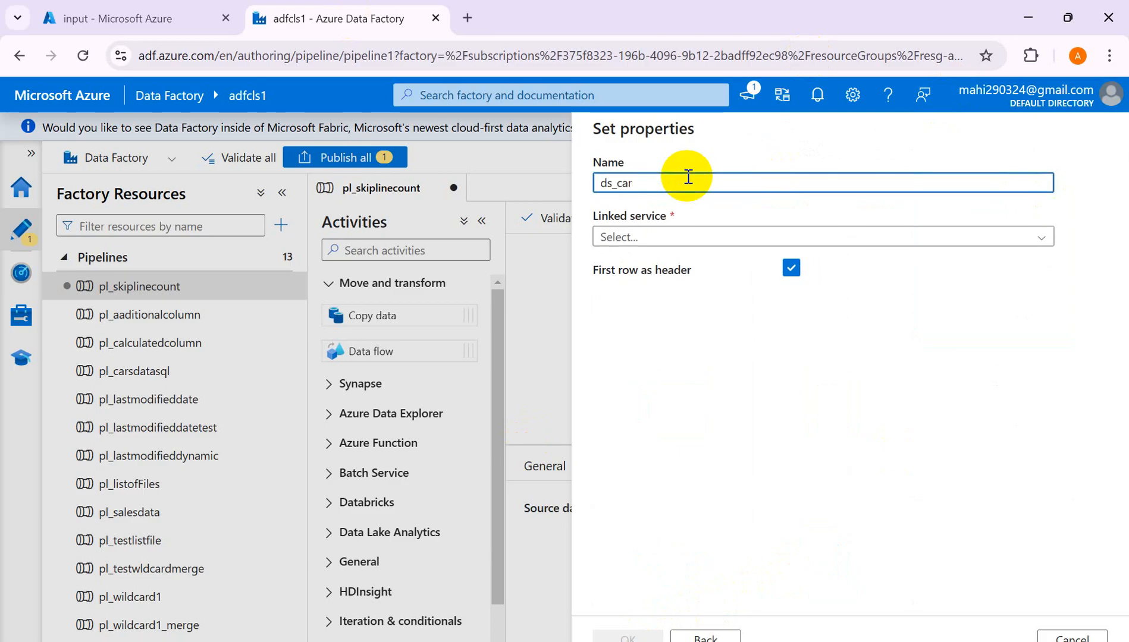
pyautogui.write('sinput1')
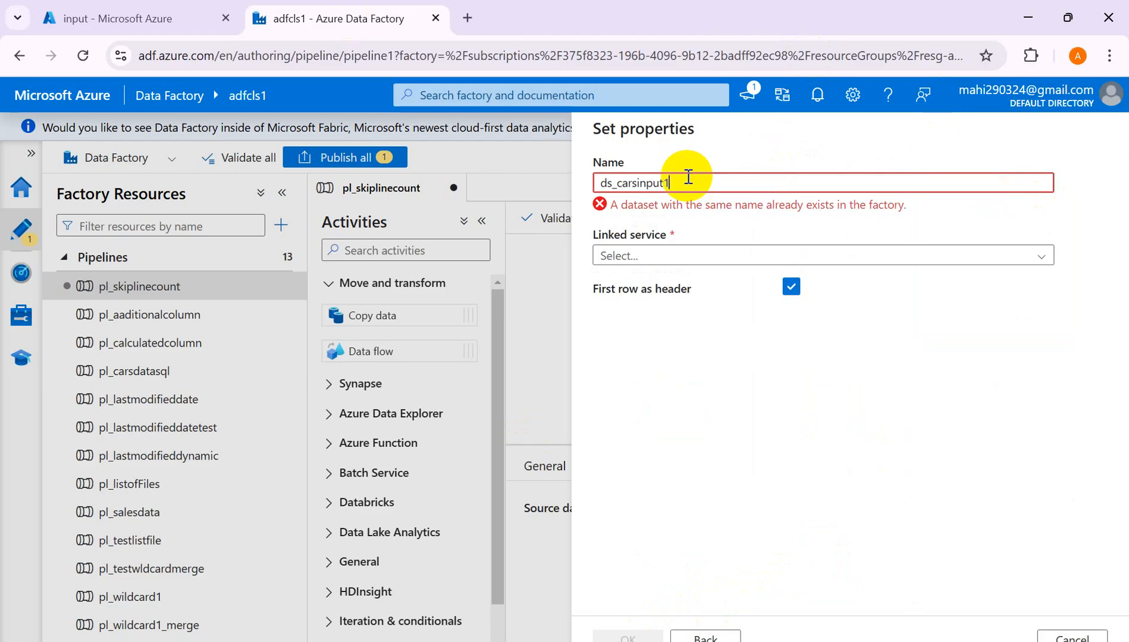
pyautogui.click(796, 237)
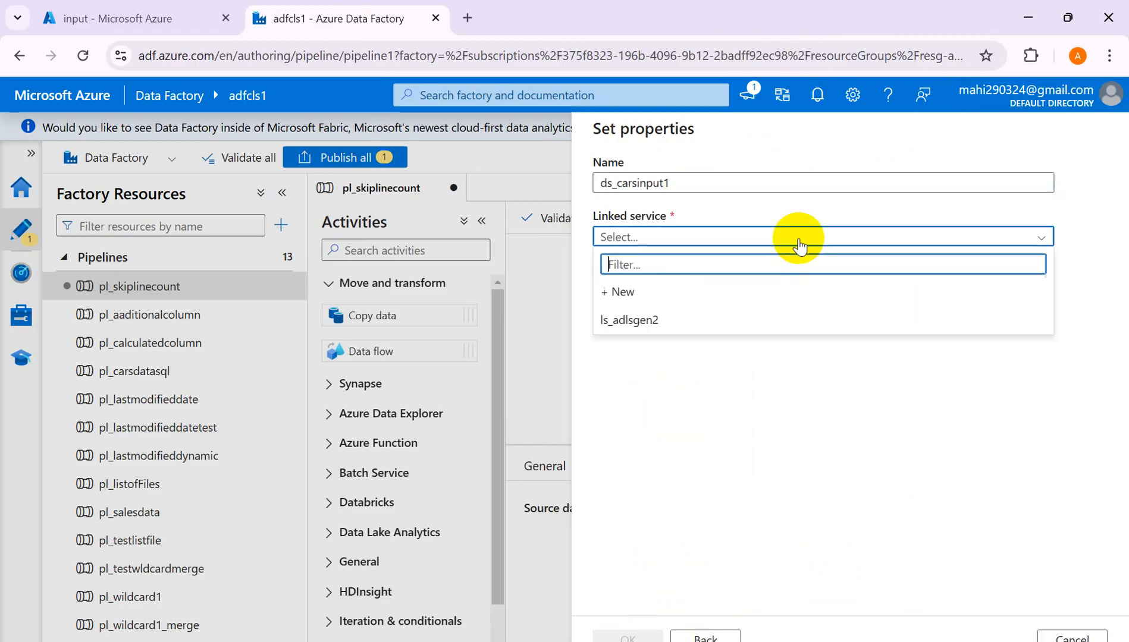
pyautogui.click(629, 321)
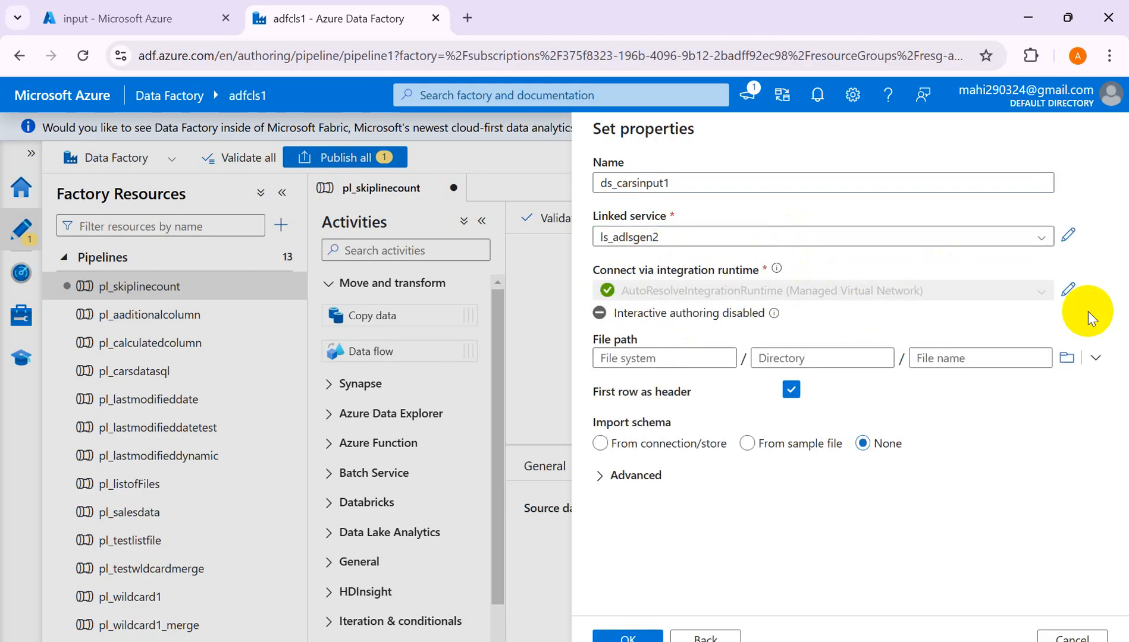
# - Browse for the dataset's file path and enable interactive authoring in the virtual network settings of AutoResolveIntegrationRuntime
pyautogui.click(1066, 357)
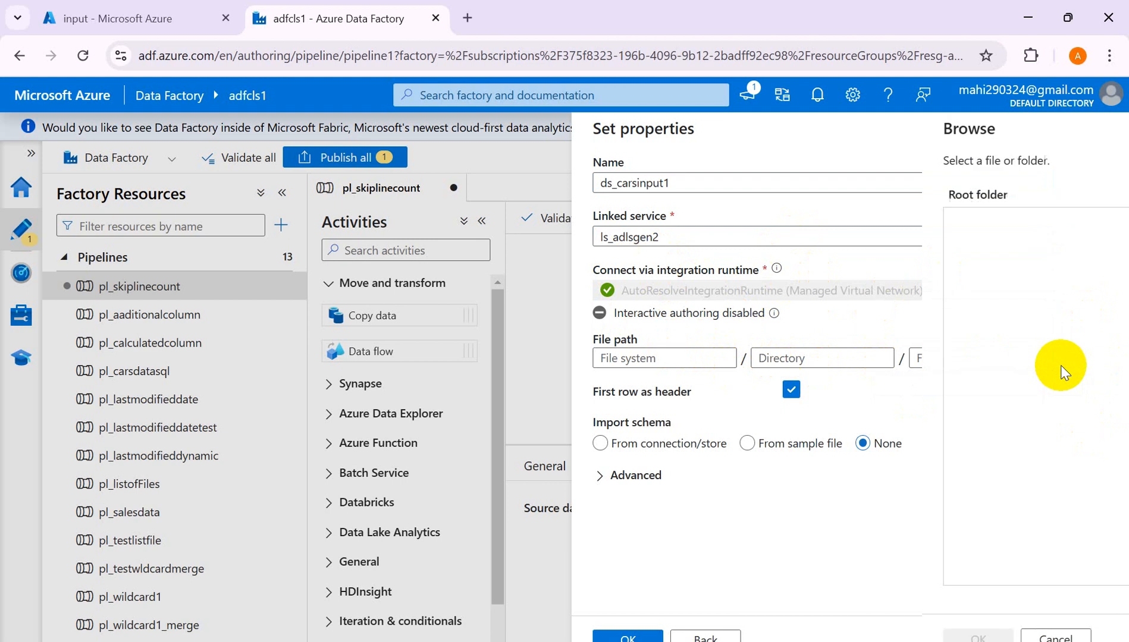
pyautogui.click(147, 20)
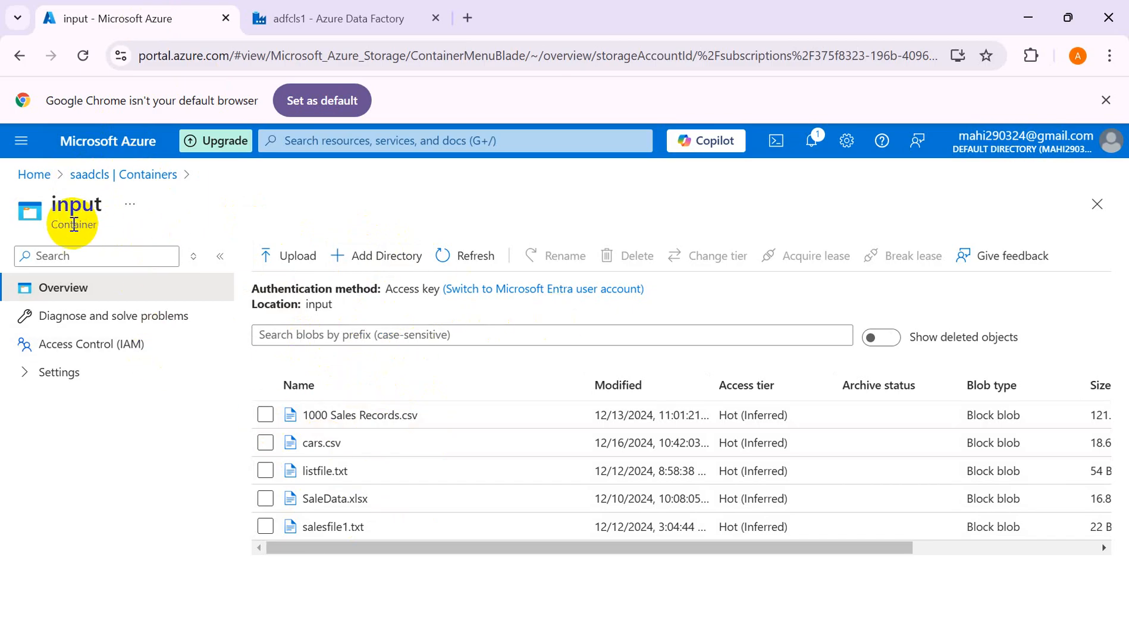
pyautogui.click(297, 19)
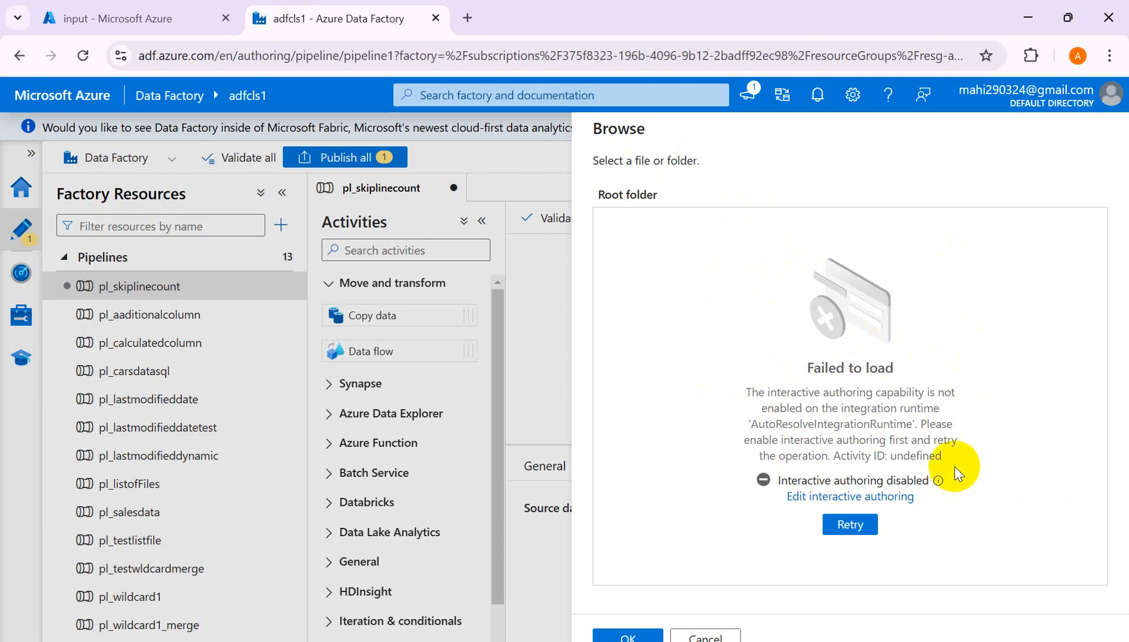
pyautogui.moveTo(780, 481); pyautogui.dragTo(915, 465)
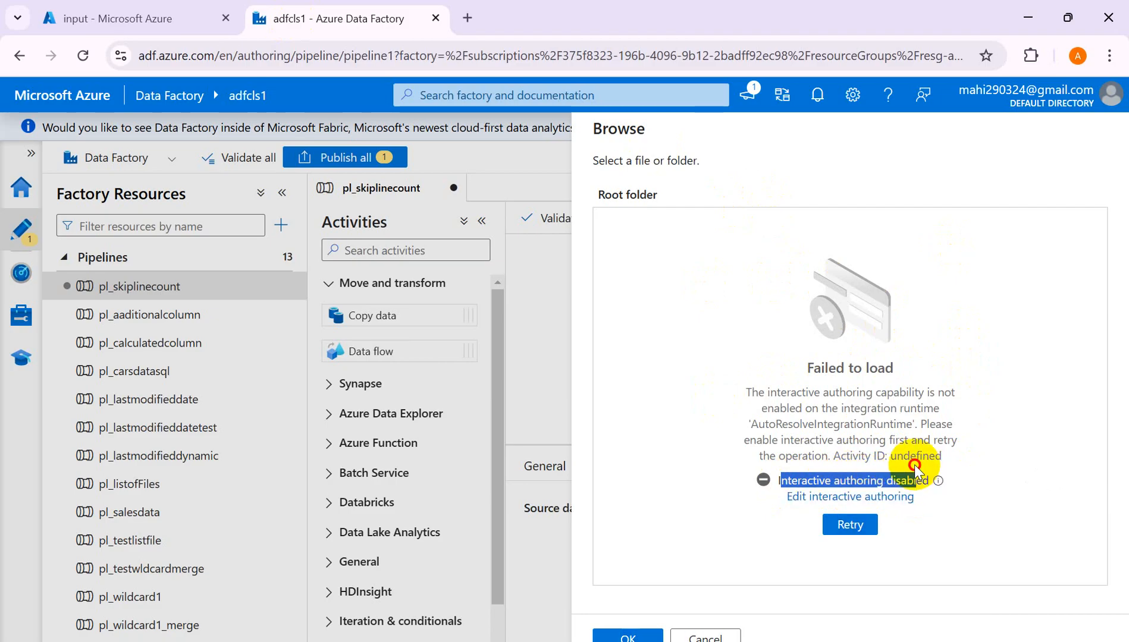
pyautogui.click(951, 502)
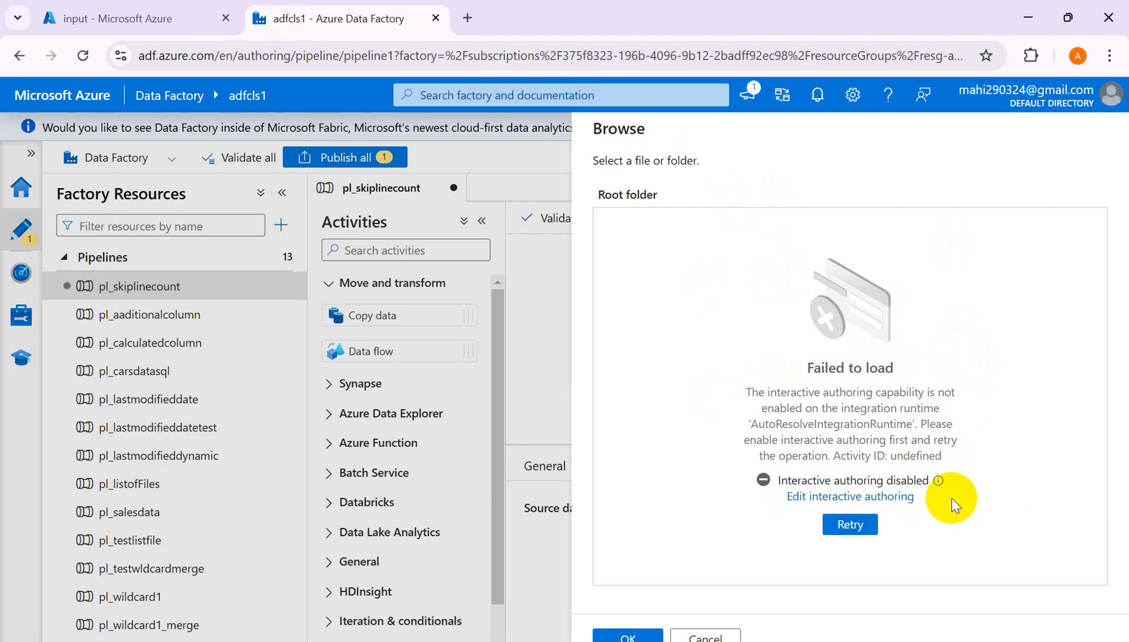
pyautogui.click(840, 502)
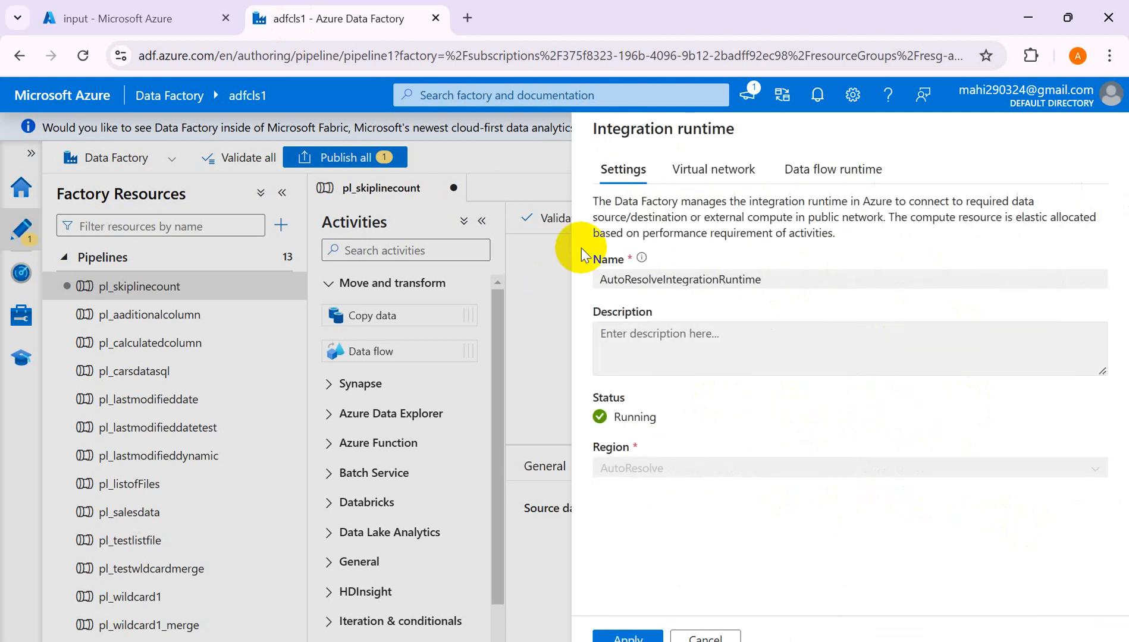
pyautogui.click(710, 167)
pyautogui.click(672, 279)
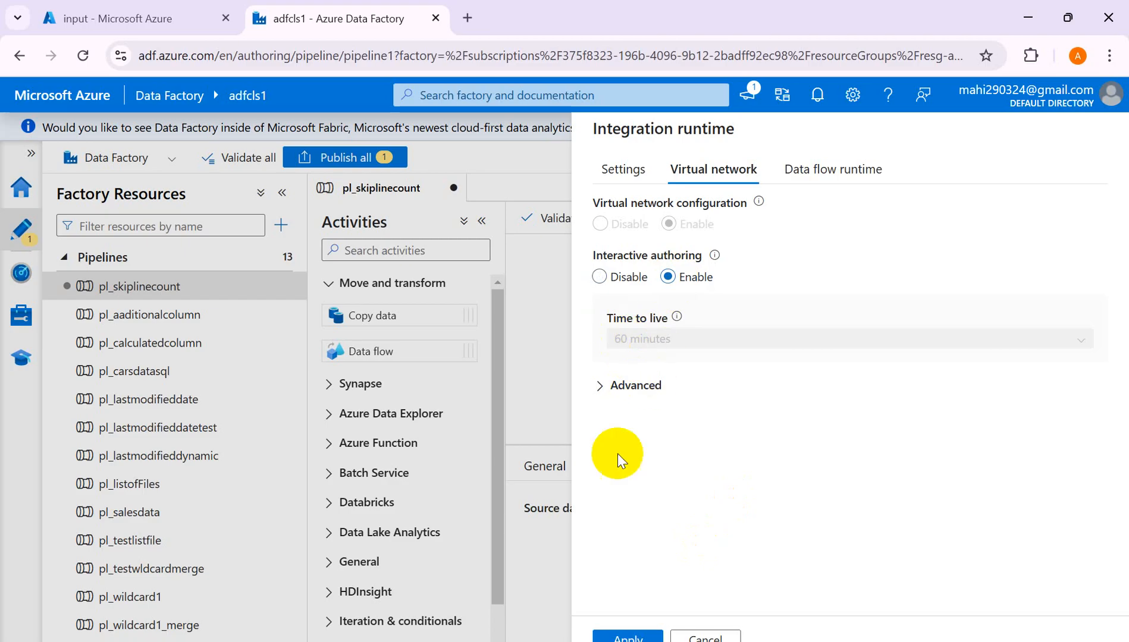
pyautogui.click(621, 635)
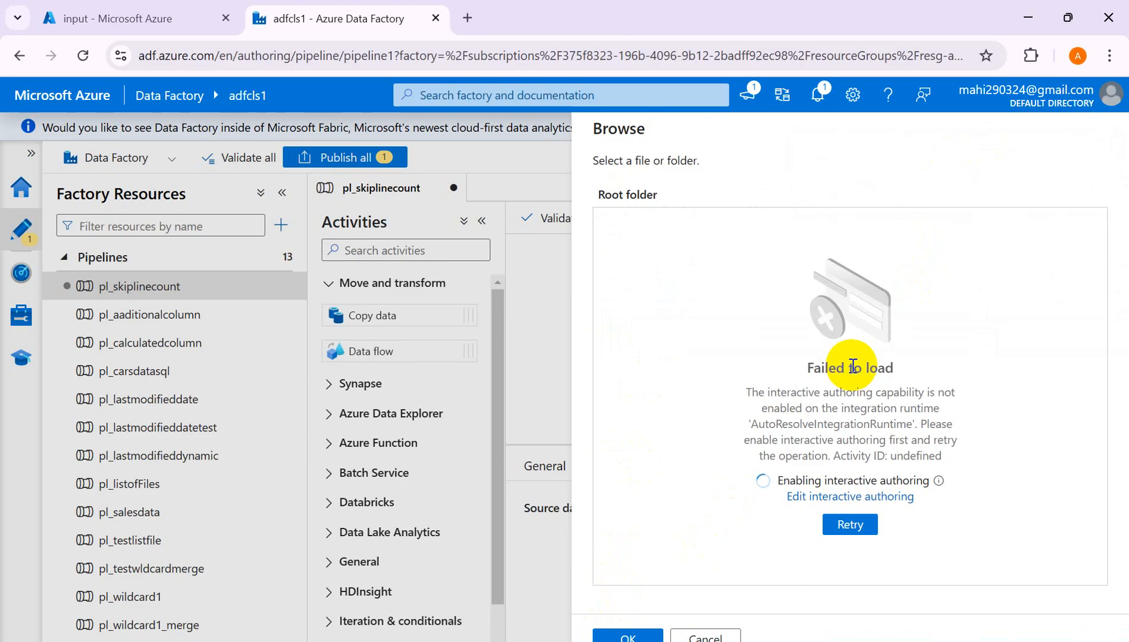
# - Retry browsing, choose cars.csv from the input folder, and create the dataset with its schema imported from connection/store
pyautogui.click(860, 526)
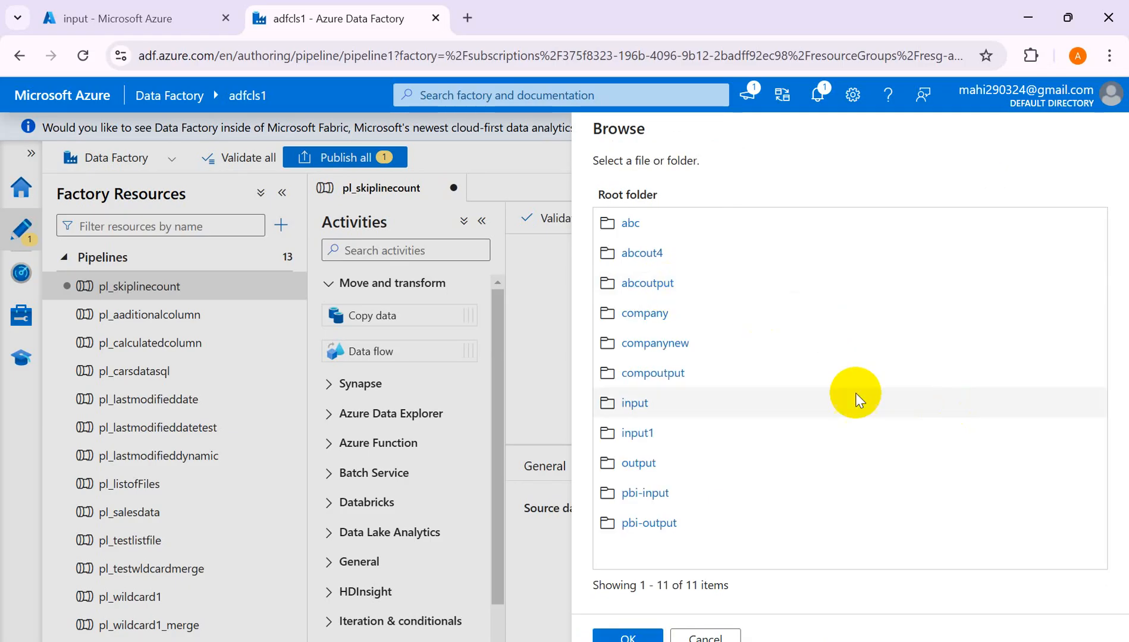
pyautogui.click(628, 403)
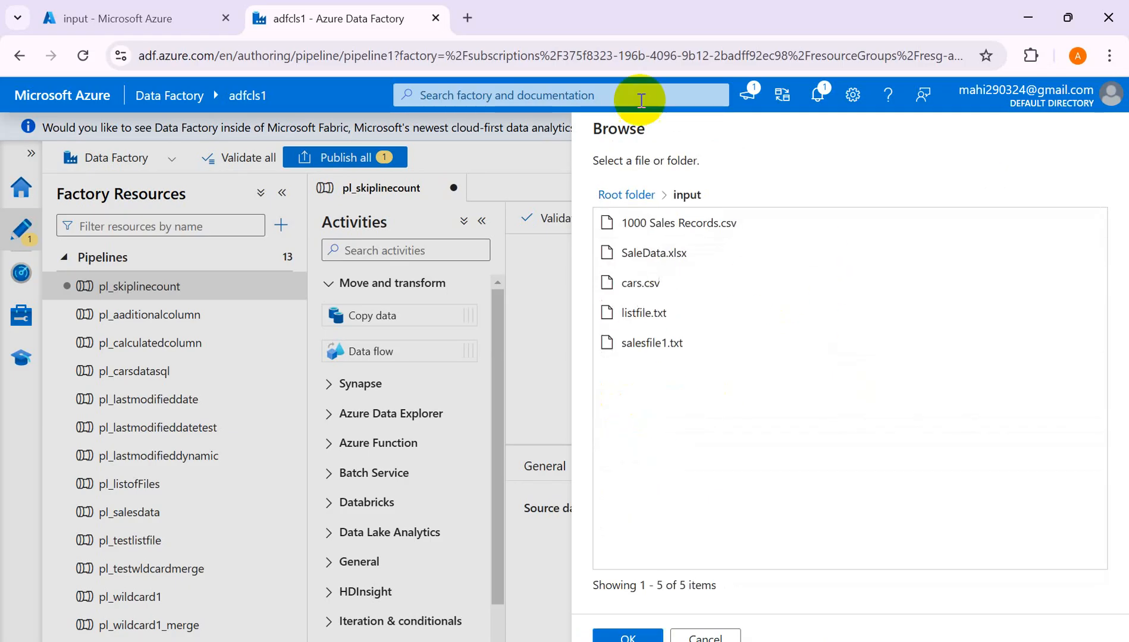
pyautogui.click(113, 17)
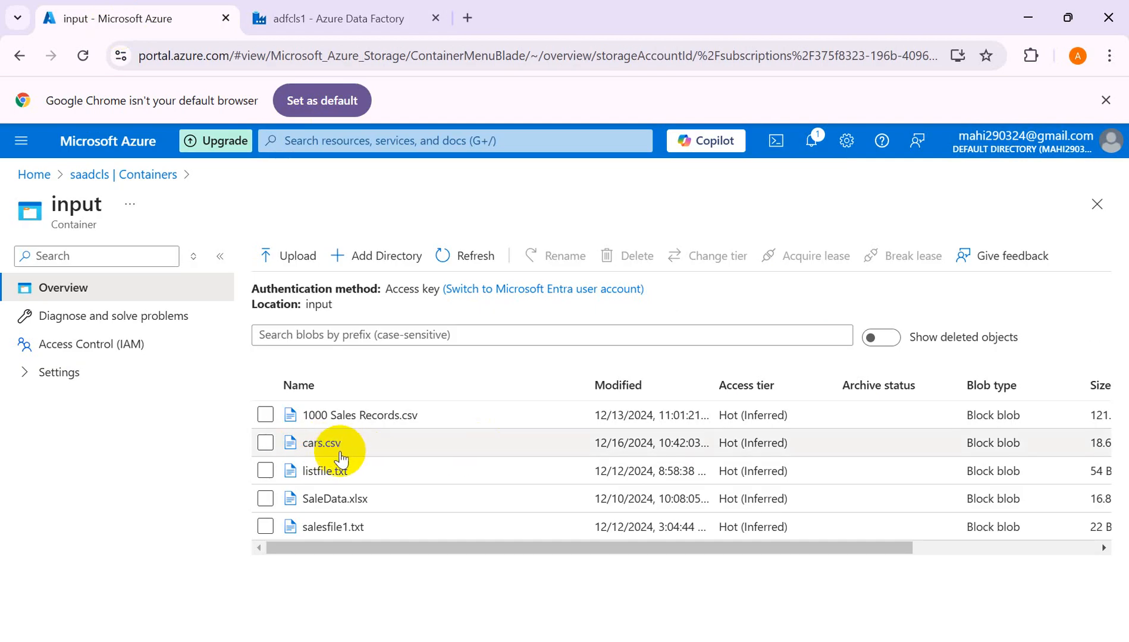
pyautogui.click(365, 19)
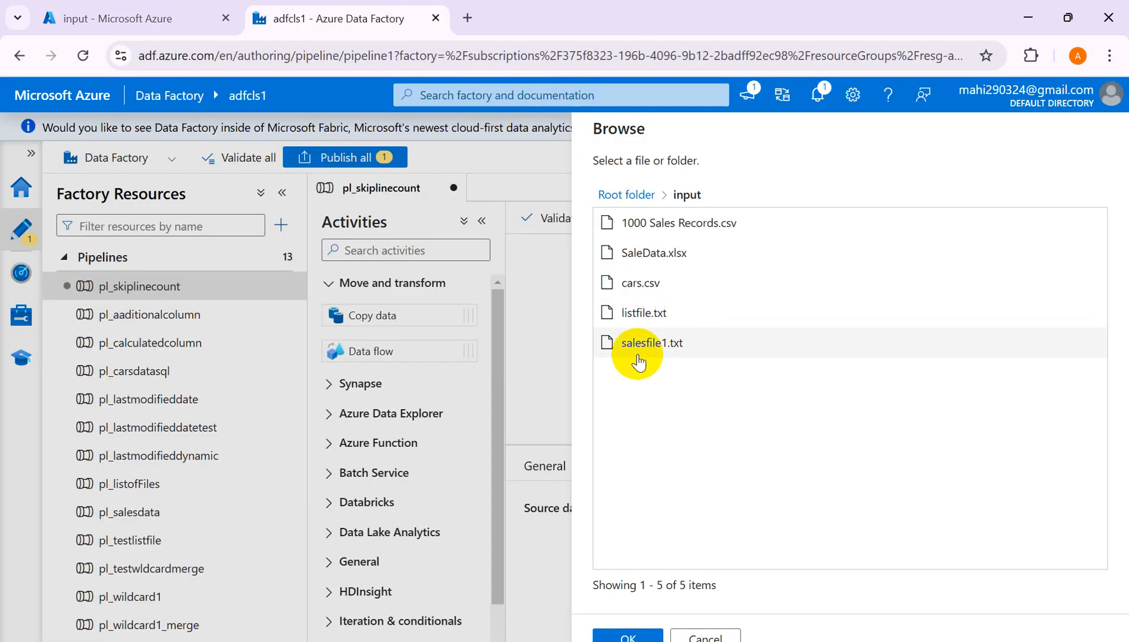
pyautogui.click(640, 285)
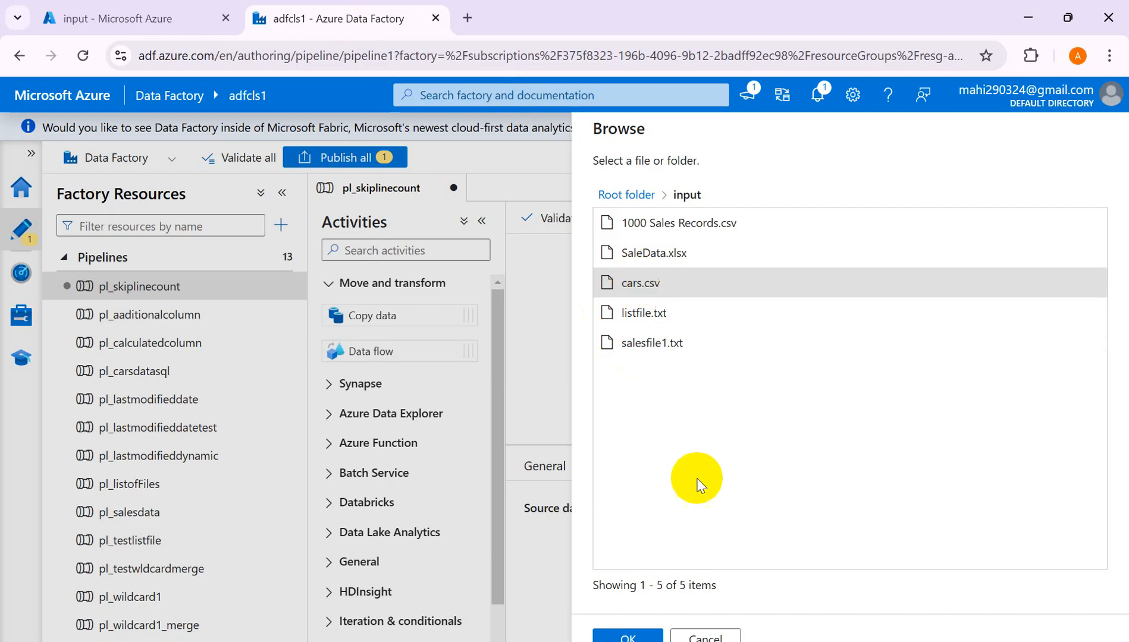
pyautogui.click(629, 636)
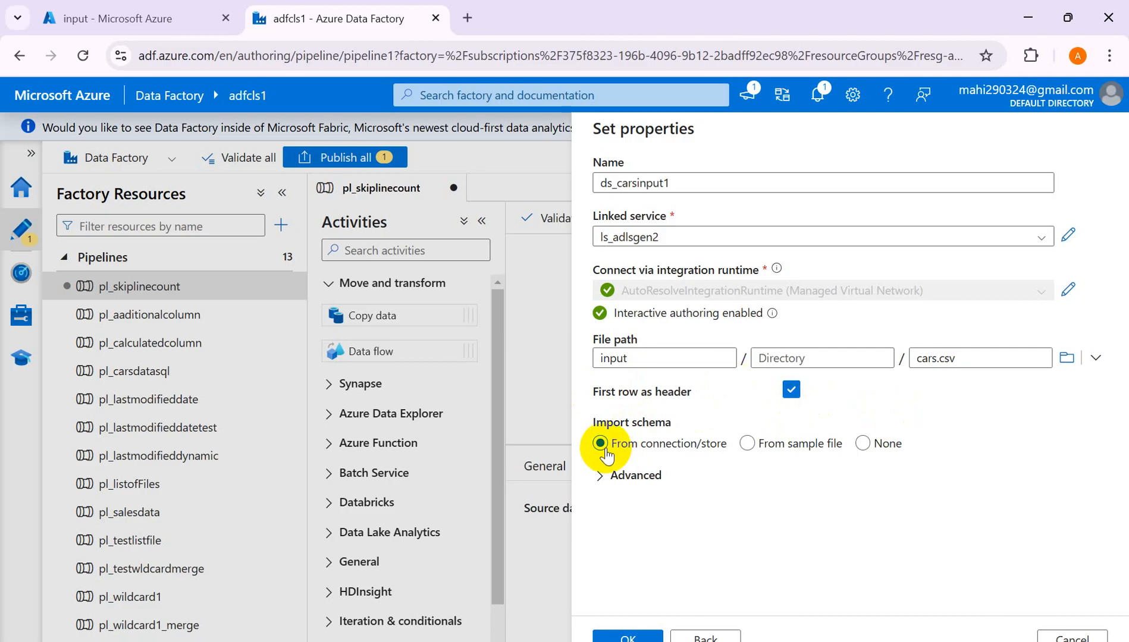
pyautogui.click(620, 637)
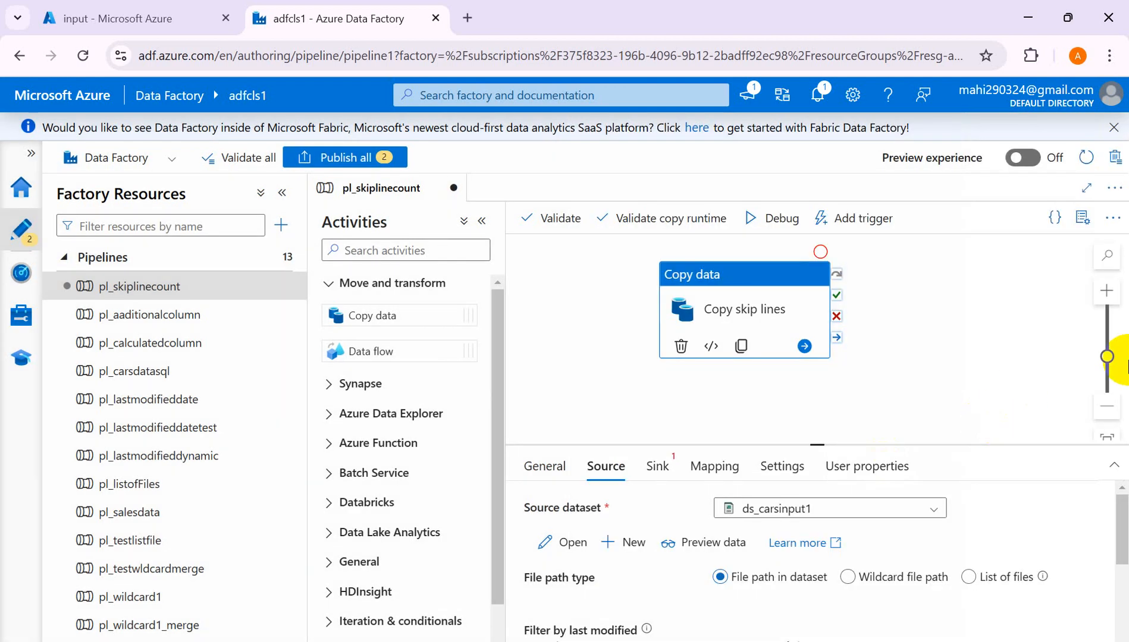
# - Enlarge the copy activity's source settings and preview the data of ds_carsinput1
pyautogui.moveTo(1116, 516); pyautogui.dragTo(1118, 571)
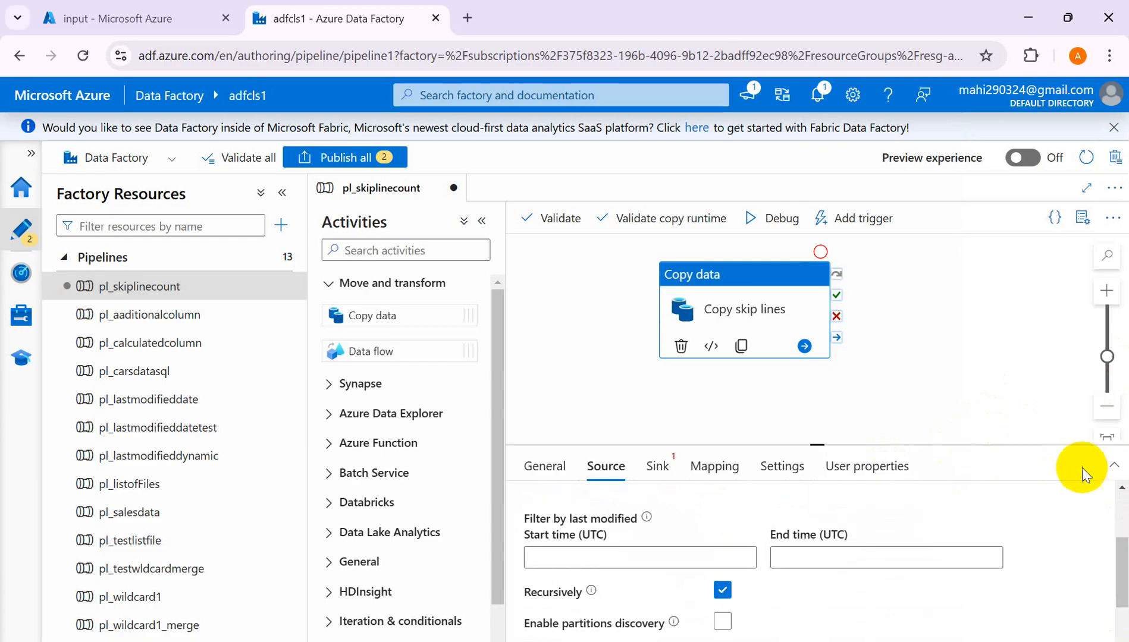
pyautogui.click(282, 193)
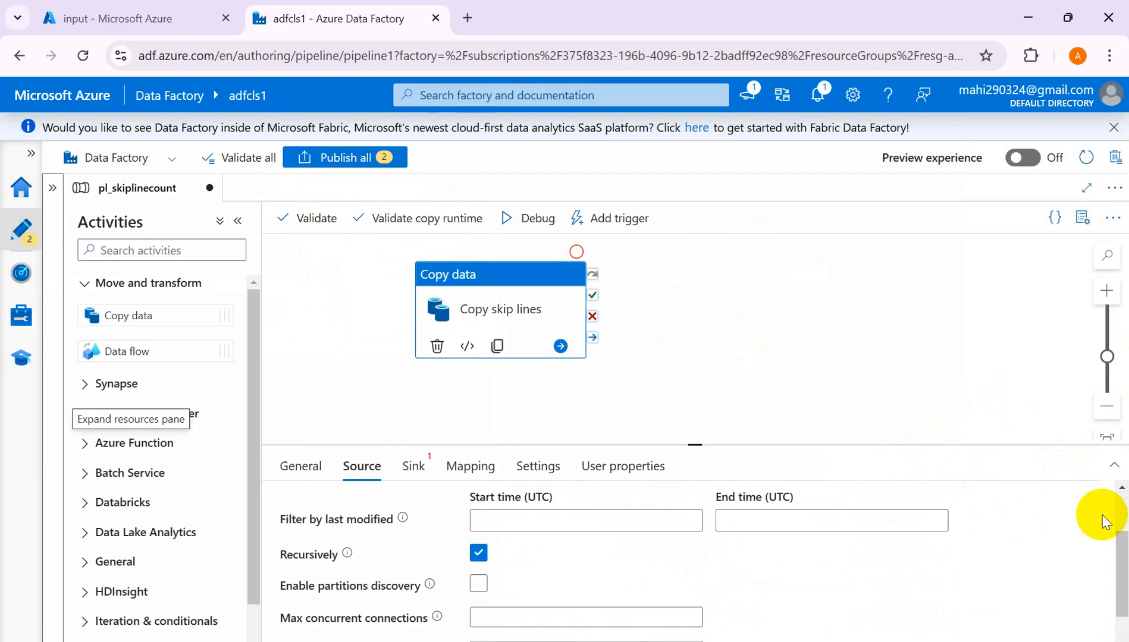
pyautogui.click(1115, 468)
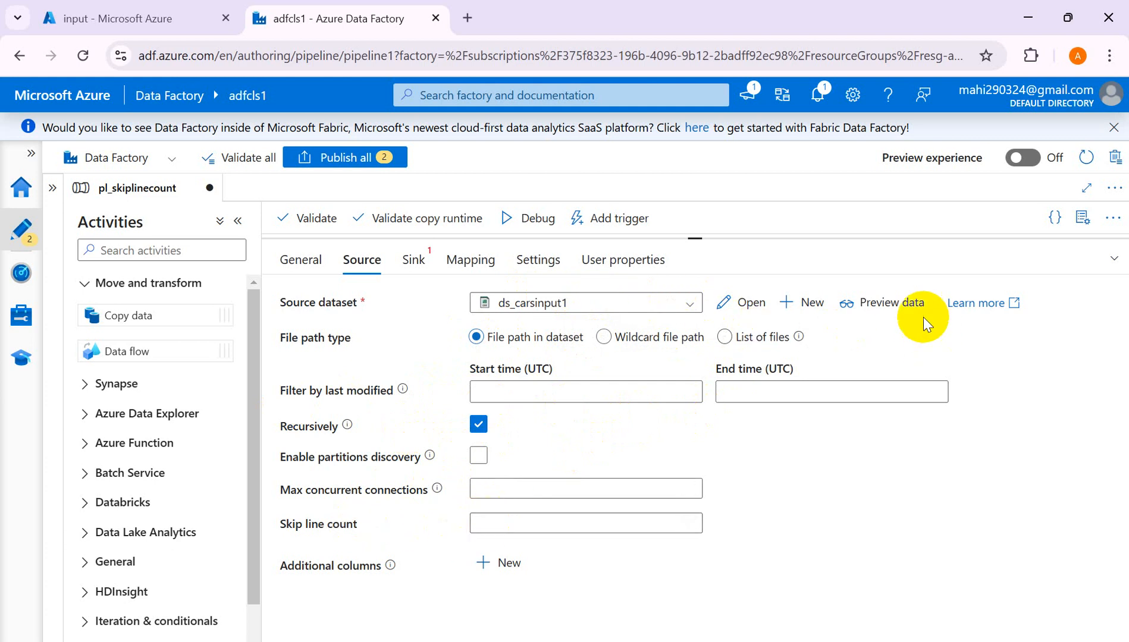
pyautogui.click(891, 305)
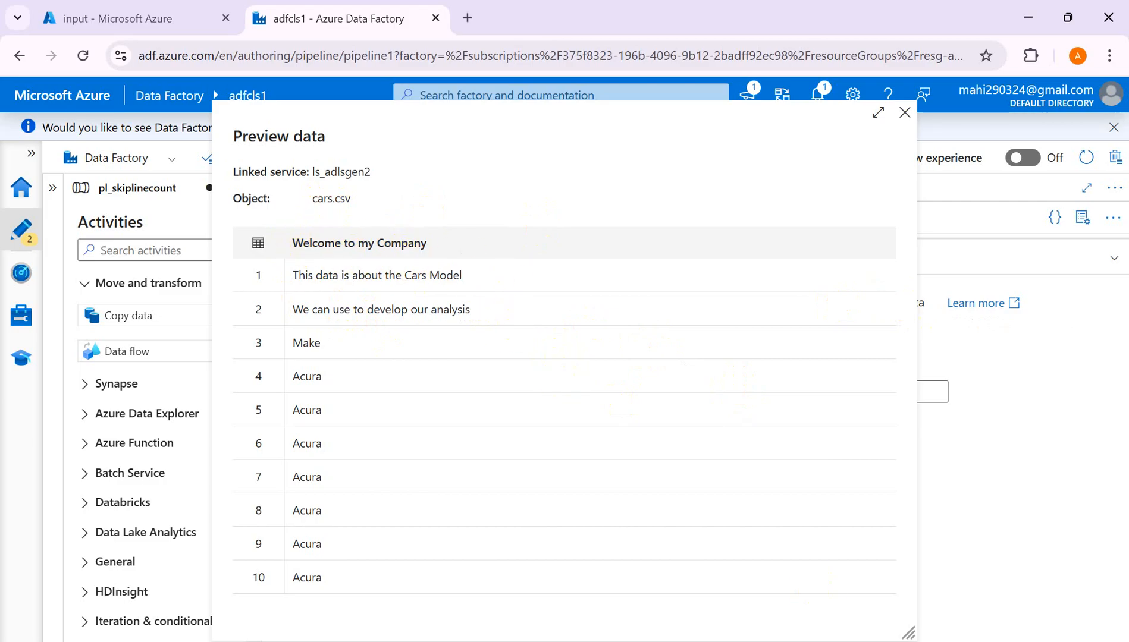
# - Switch to the Book1 workbook in Excel and enter CSV in cell G9
pyautogui.moveTo(788, 641)
pyautogui.click(738, 625)
pyautogui.click(606, 345)
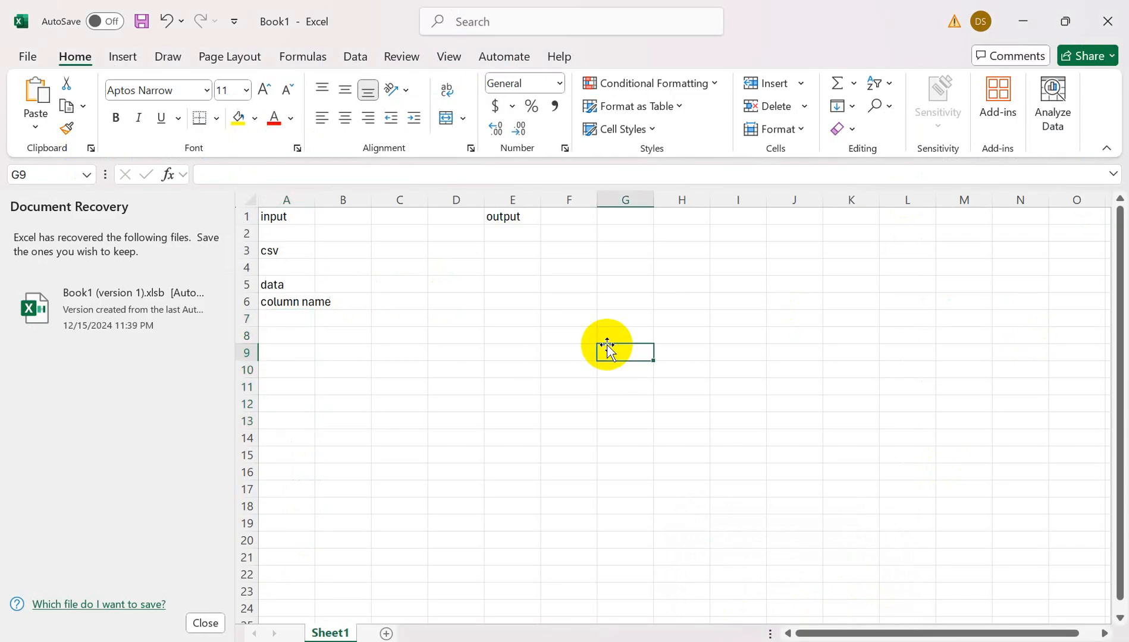
pyautogui.write('CSV')
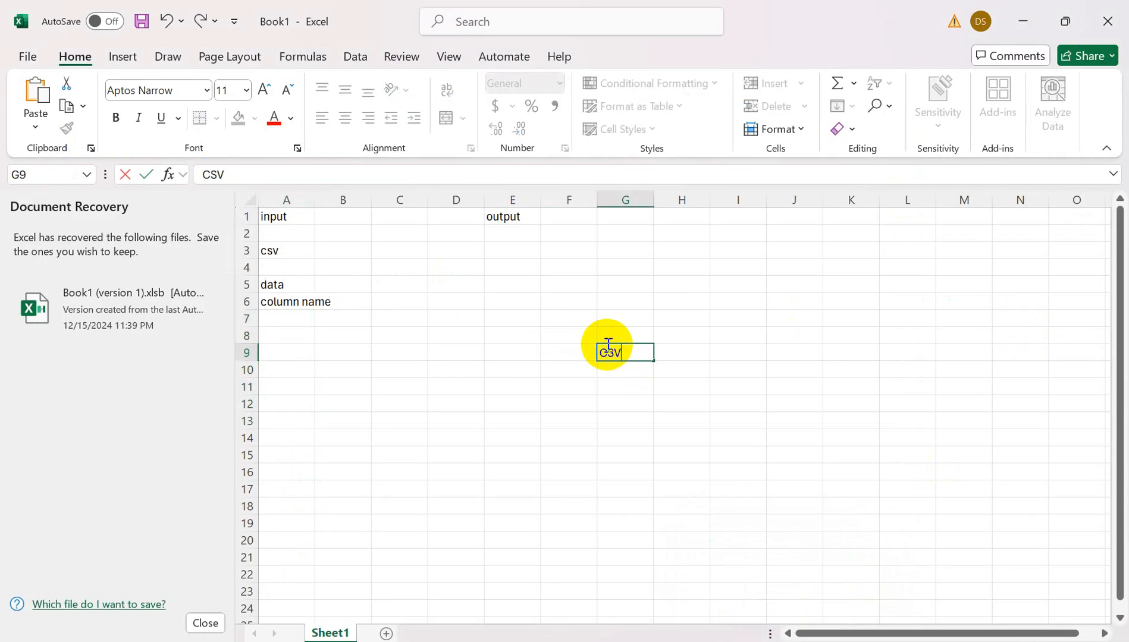
pyautogui.click(620, 384)
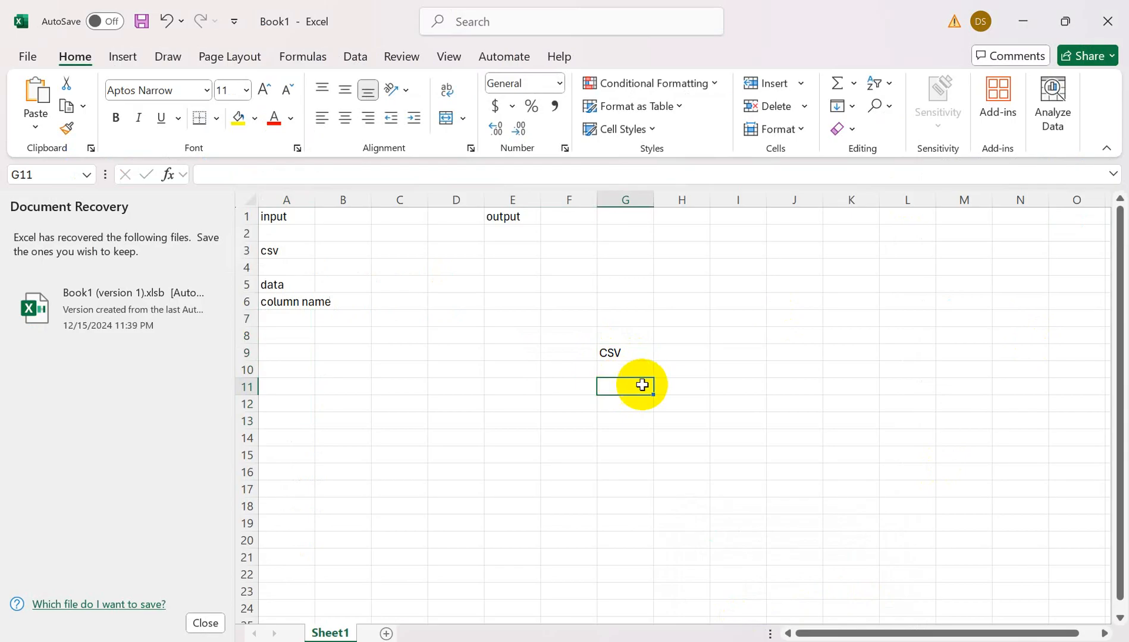
# - Switch to the Azure portal's input container and examine the contents of 1000 Sales Records.csv and cars.csv
pyautogui.hotkey('alt', 'Tab')
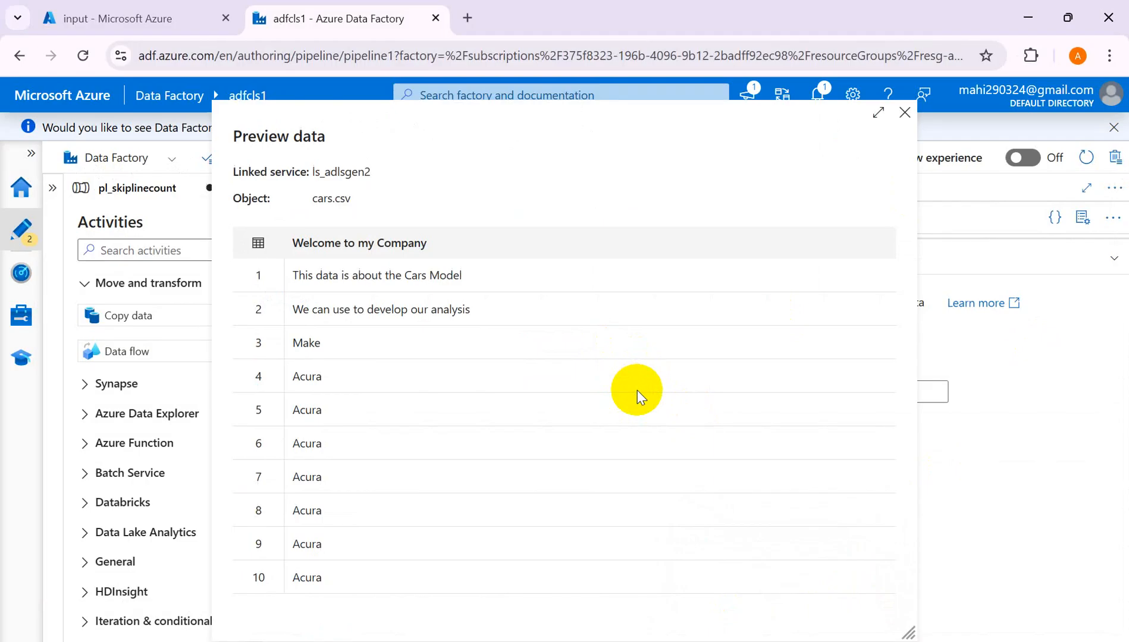
pyautogui.click(119, 18)
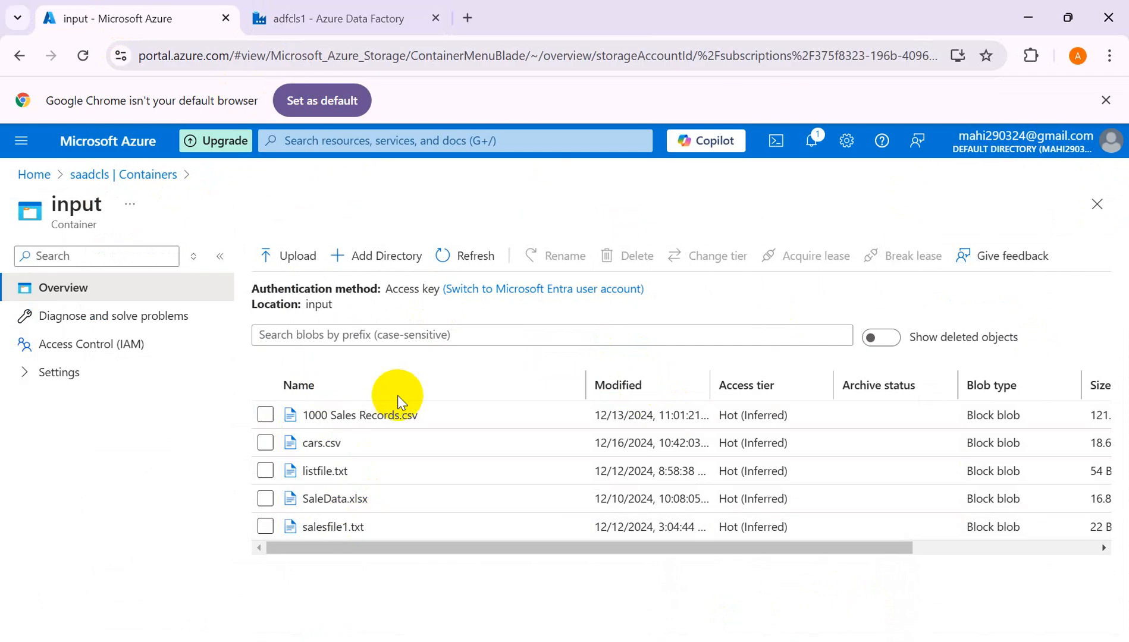
pyautogui.click(337, 416)
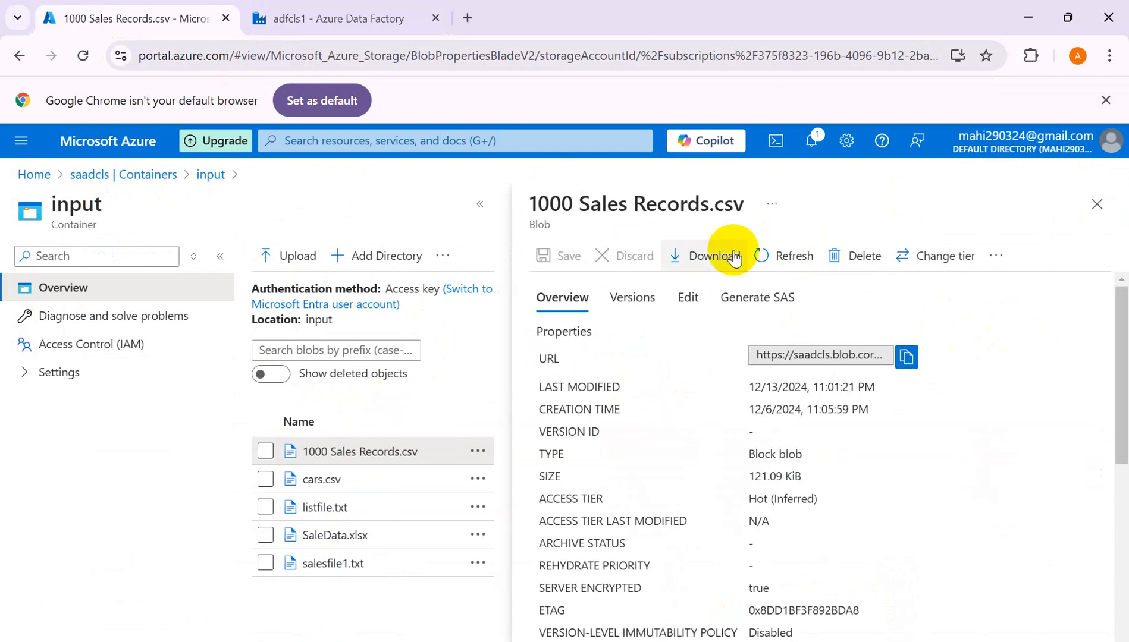
pyautogui.click(685, 298)
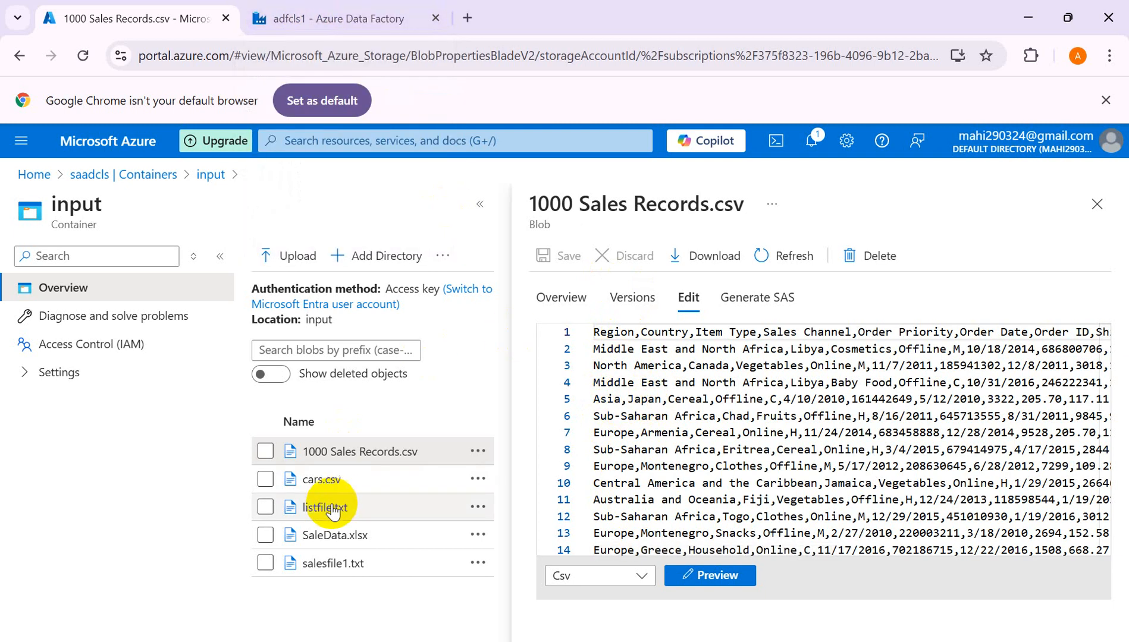
pyautogui.doubleClick(325, 483)
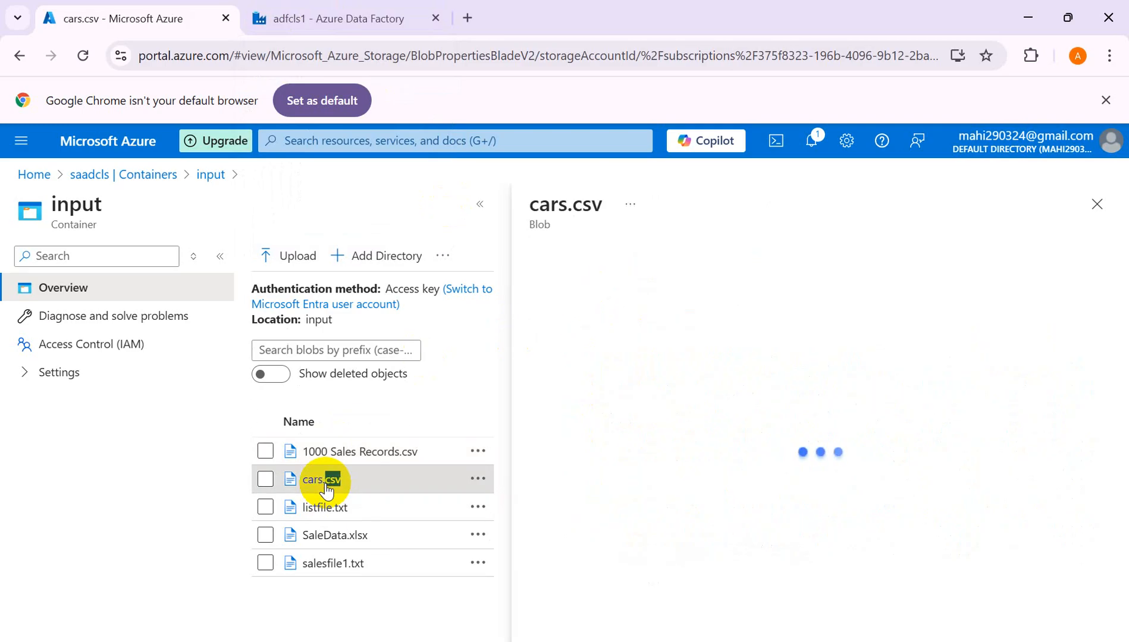
pyautogui.click(687, 295)
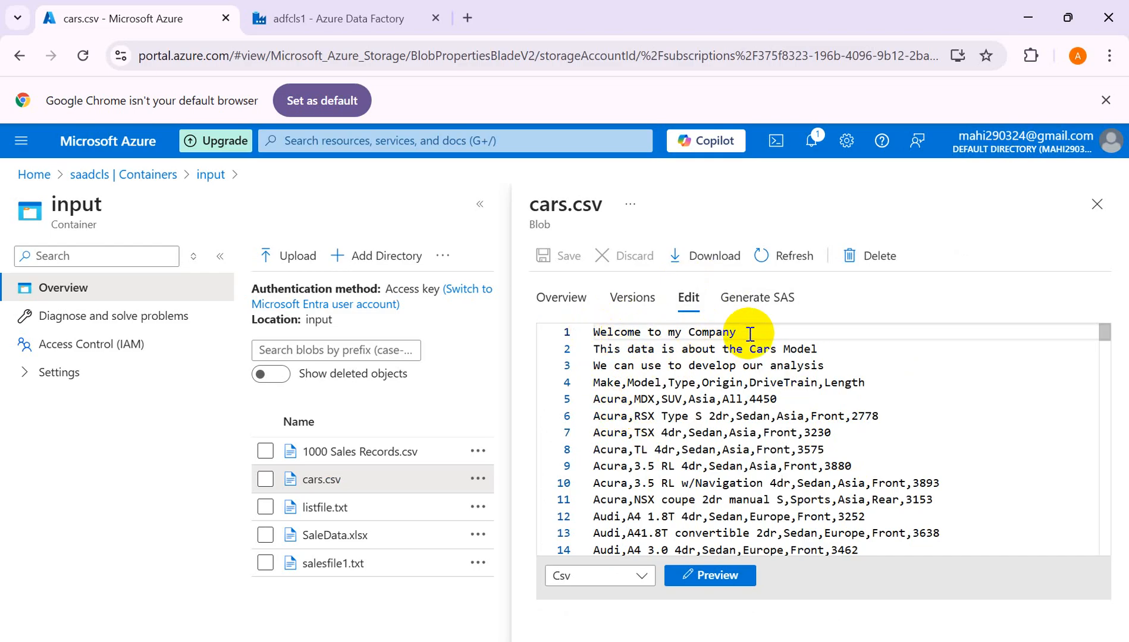
# - Return to Azure Data Factory, set the copy source's skip line count to 3, and preview the source data again
pyautogui.click(374, 20)
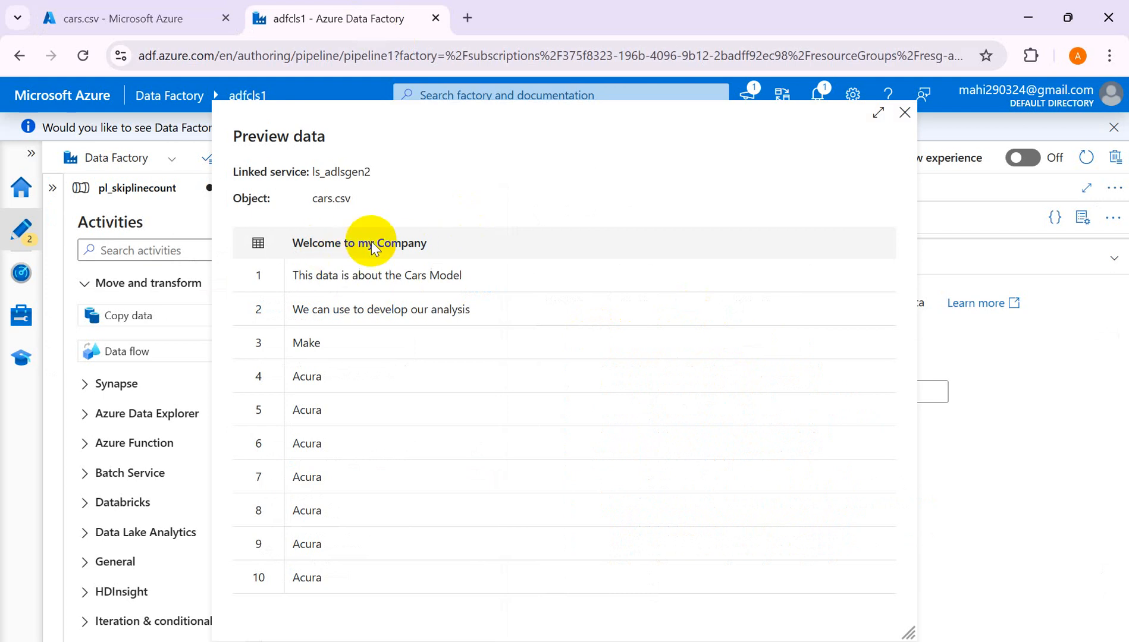
pyautogui.click(904, 114)
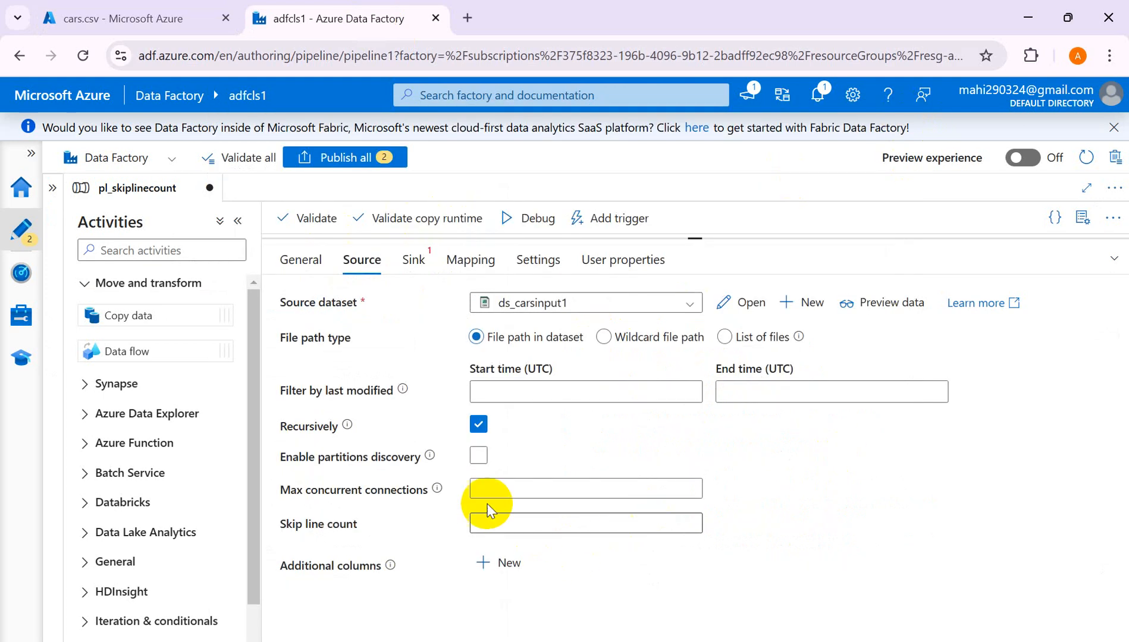
pyautogui.click(483, 525)
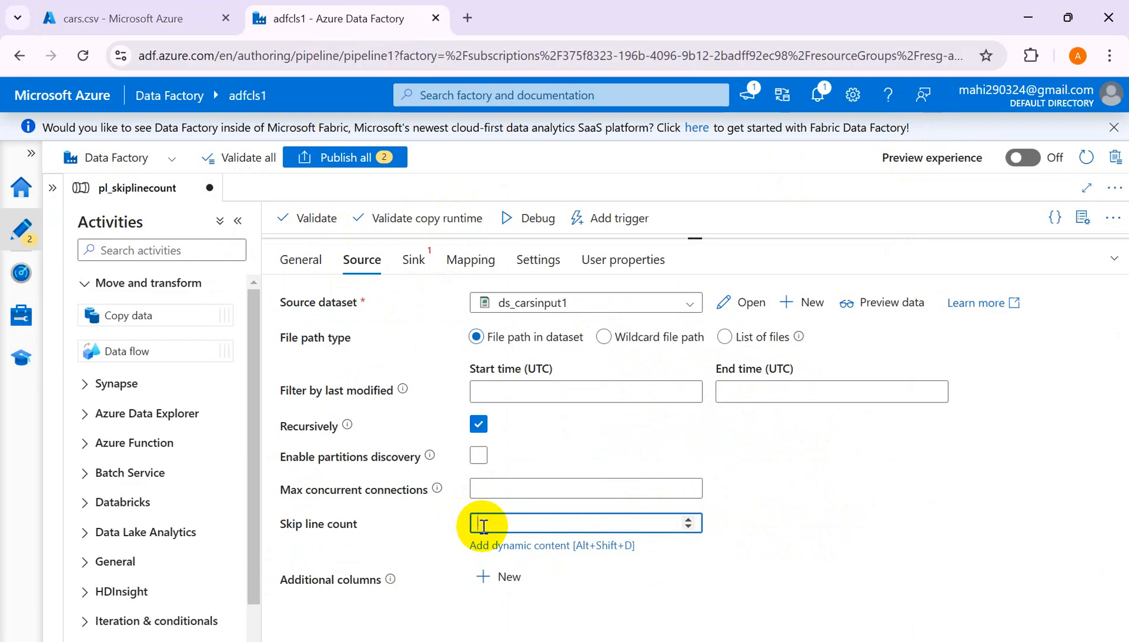
pyautogui.click(815, 565)
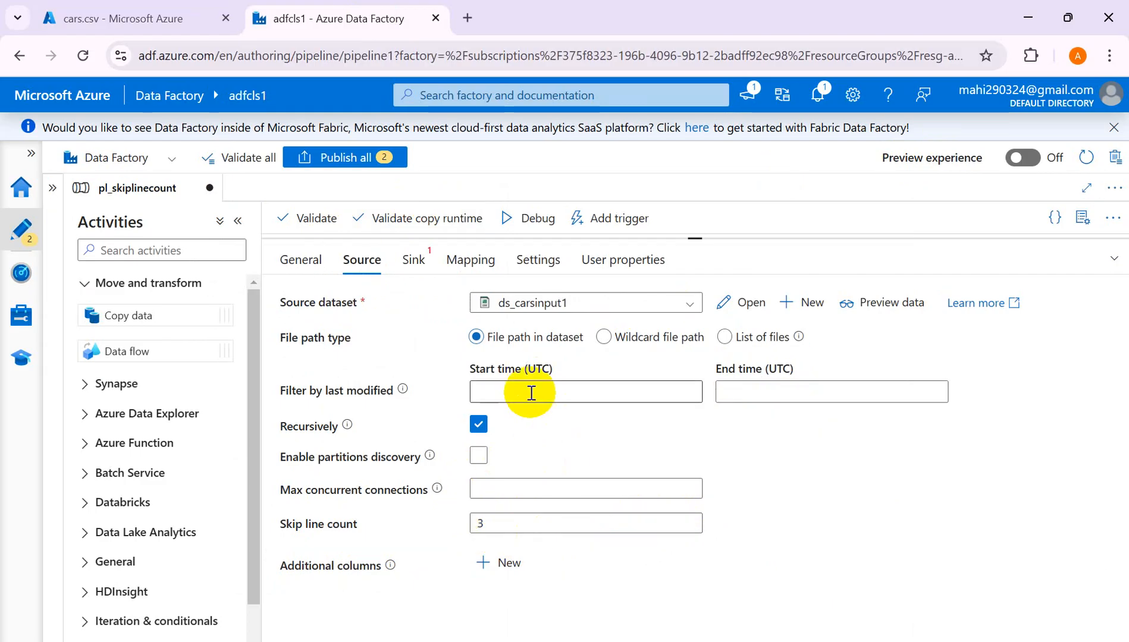
pyautogui.click(892, 307)
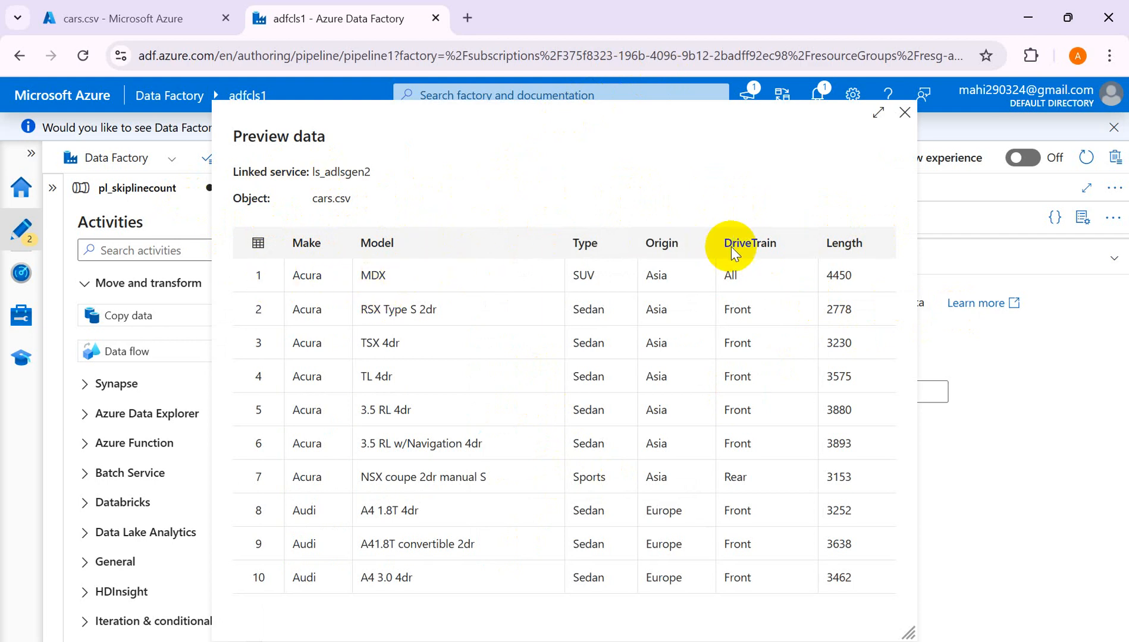
pyautogui.click(904, 114)
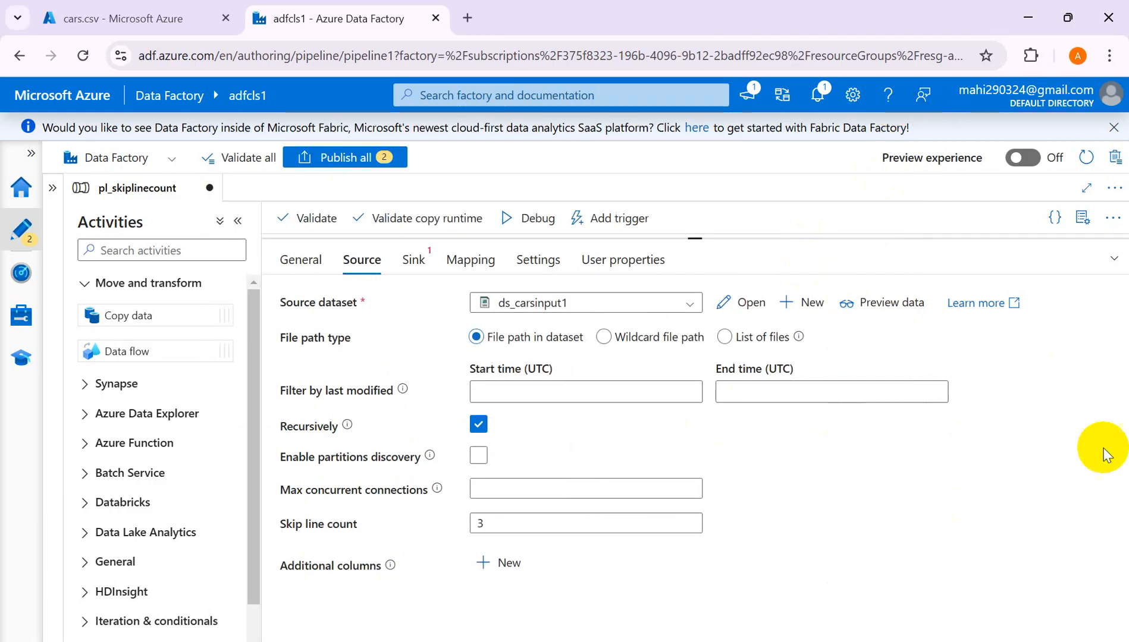
# - Start a new sink dataset for the copy activity using Azure Data Lake Storage Gen2 and the DelimitedText format
pyautogui.click(414, 265)
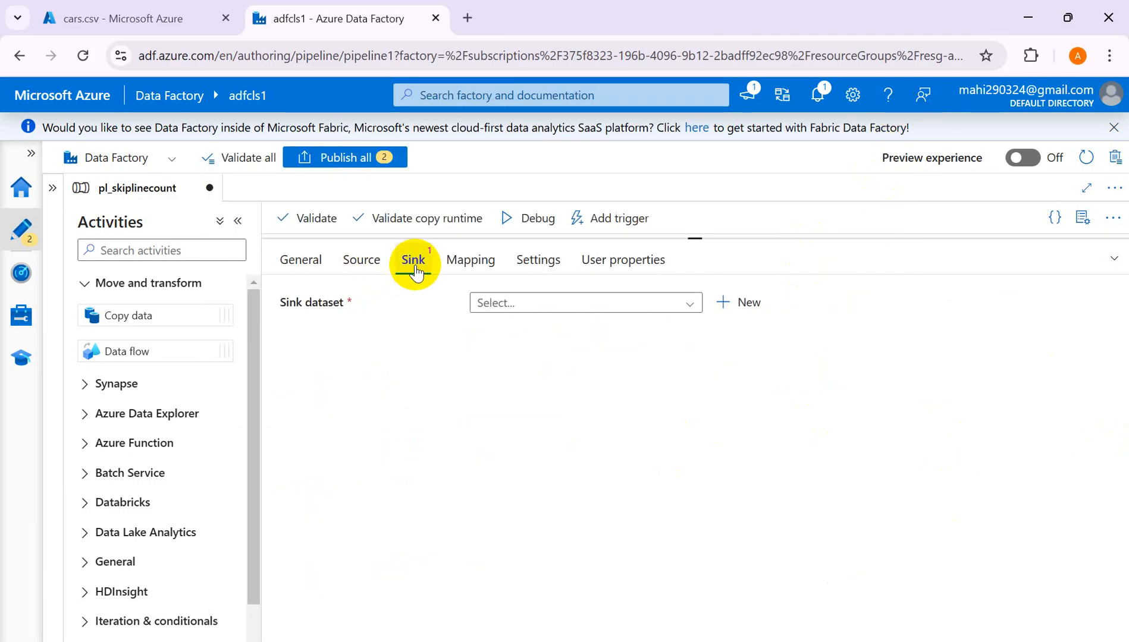
pyautogui.click(748, 303)
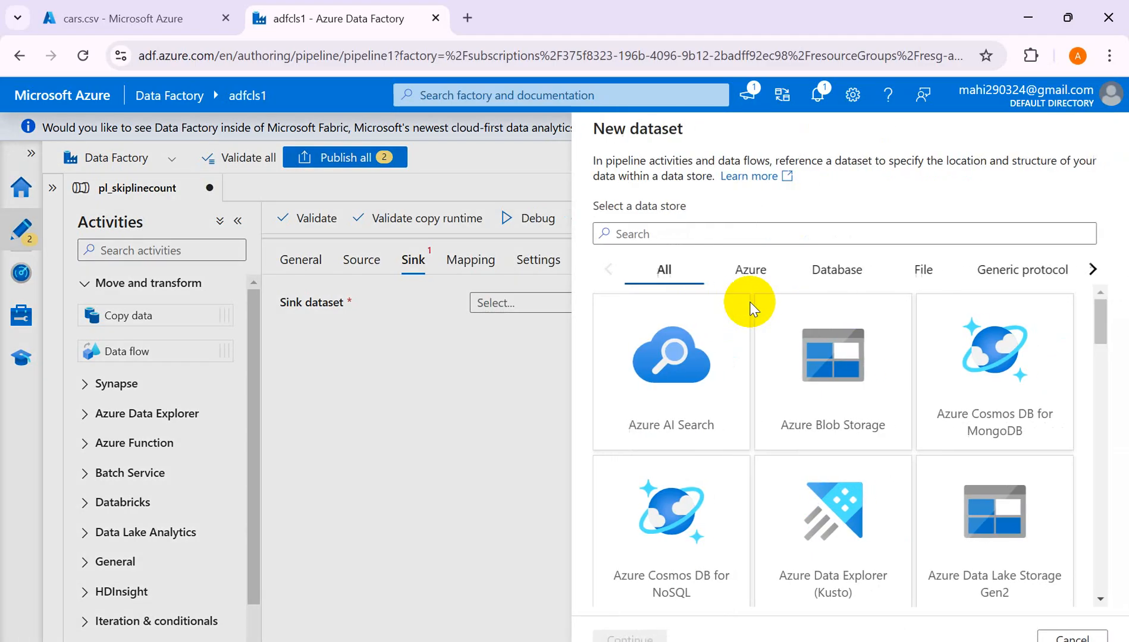
pyautogui.click(1010, 542)
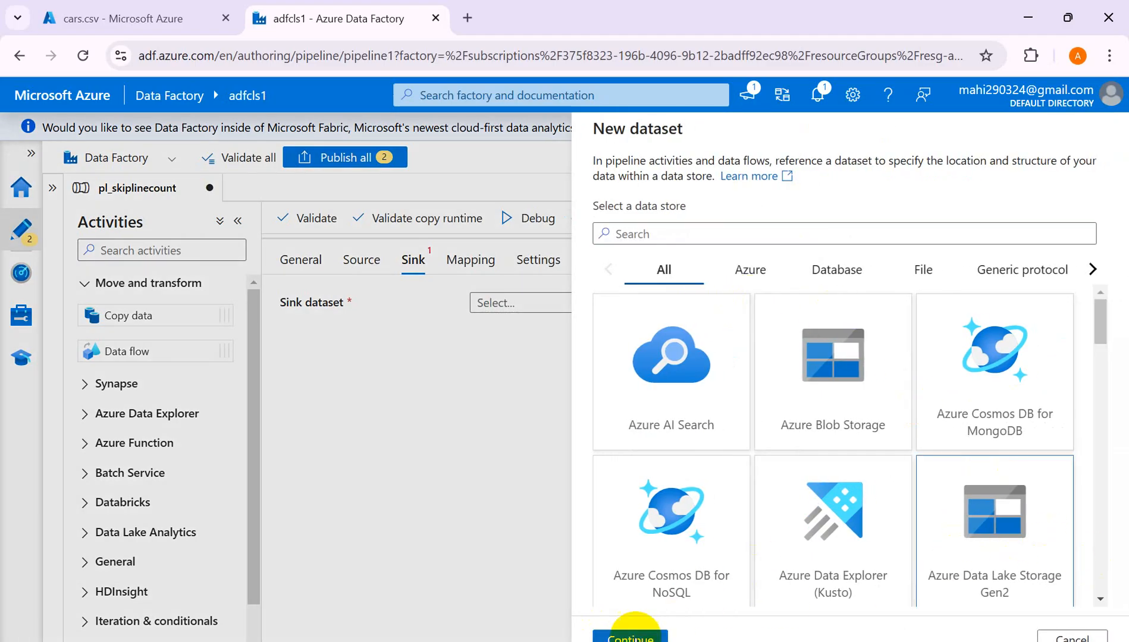
pyautogui.click(628, 636)
pyautogui.click(987, 262)
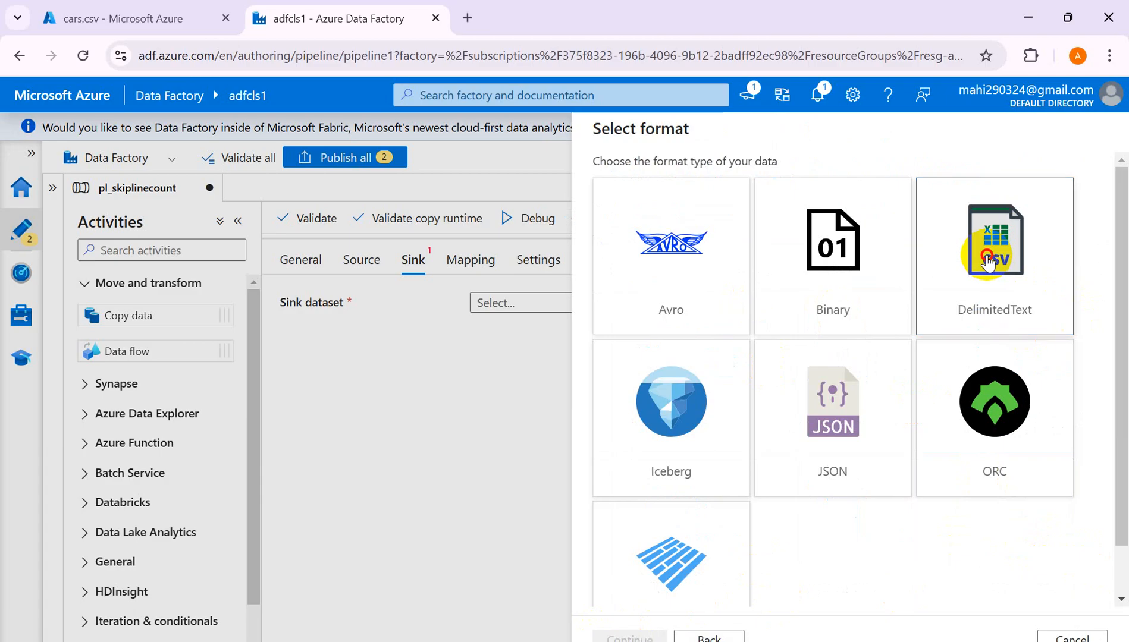
pyautogui.click(629, 636)
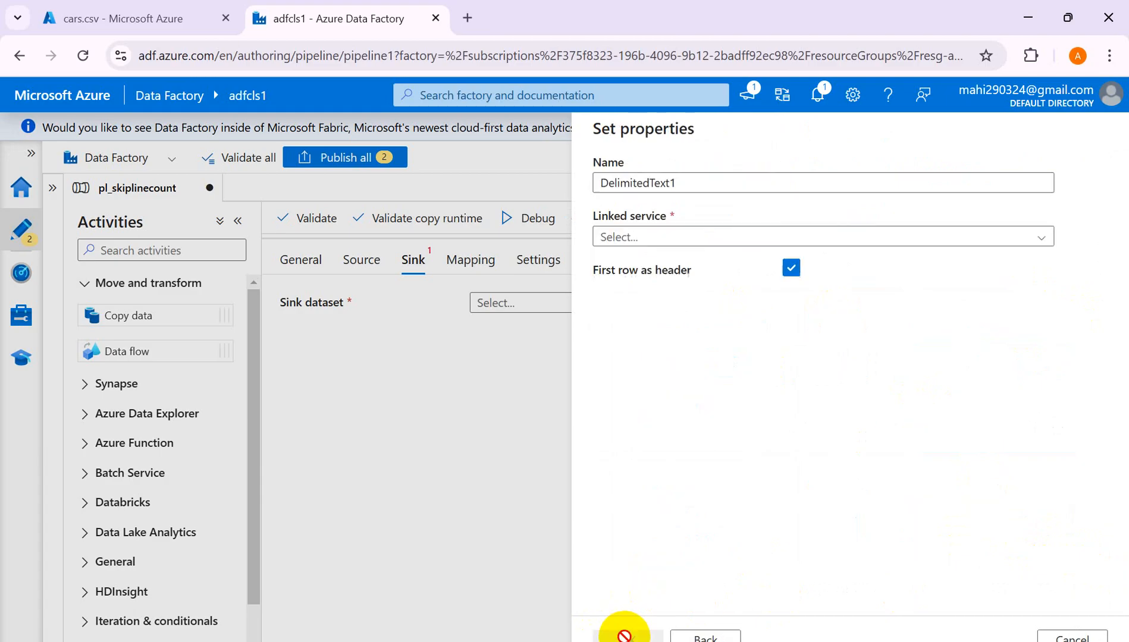
# - Name the sink dataset ds_carsoutput and choose ls_adlsgen2 as its linked service
pyautogui.click(699, 183)
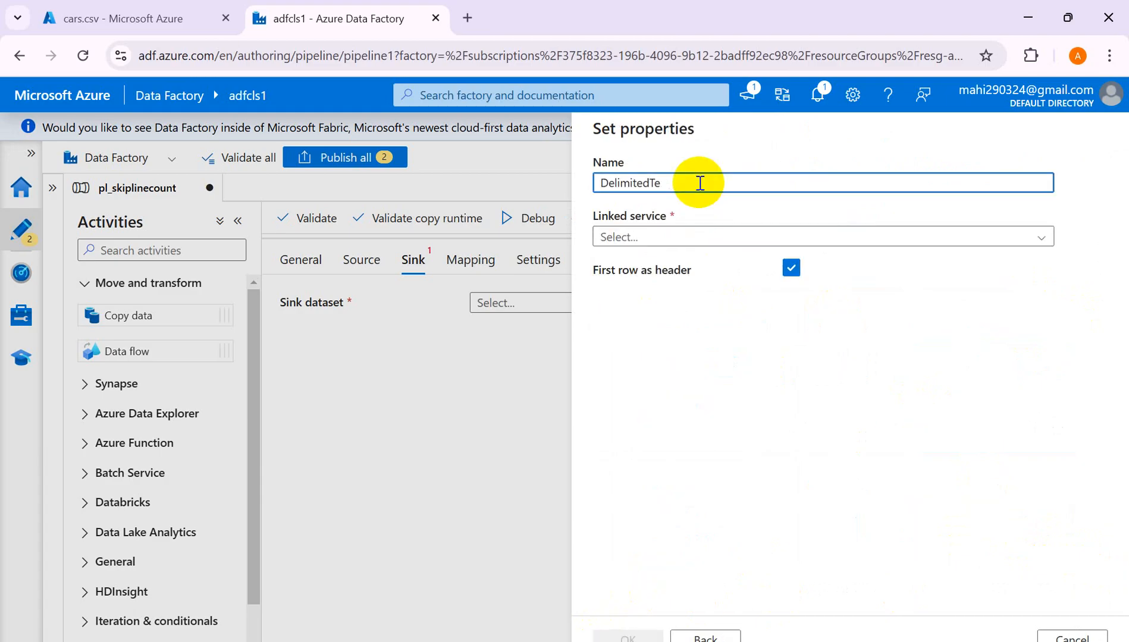
pyautogui.press('BackSpace')
pyautogui.press('BackSpace')
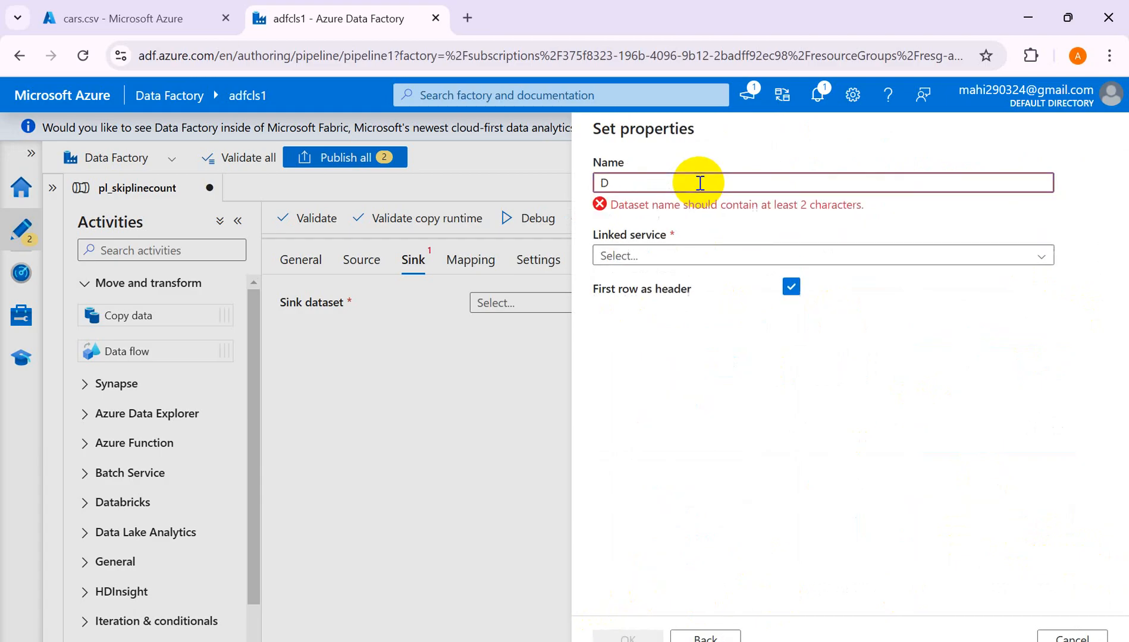
pyautogui.write('ds_ca')
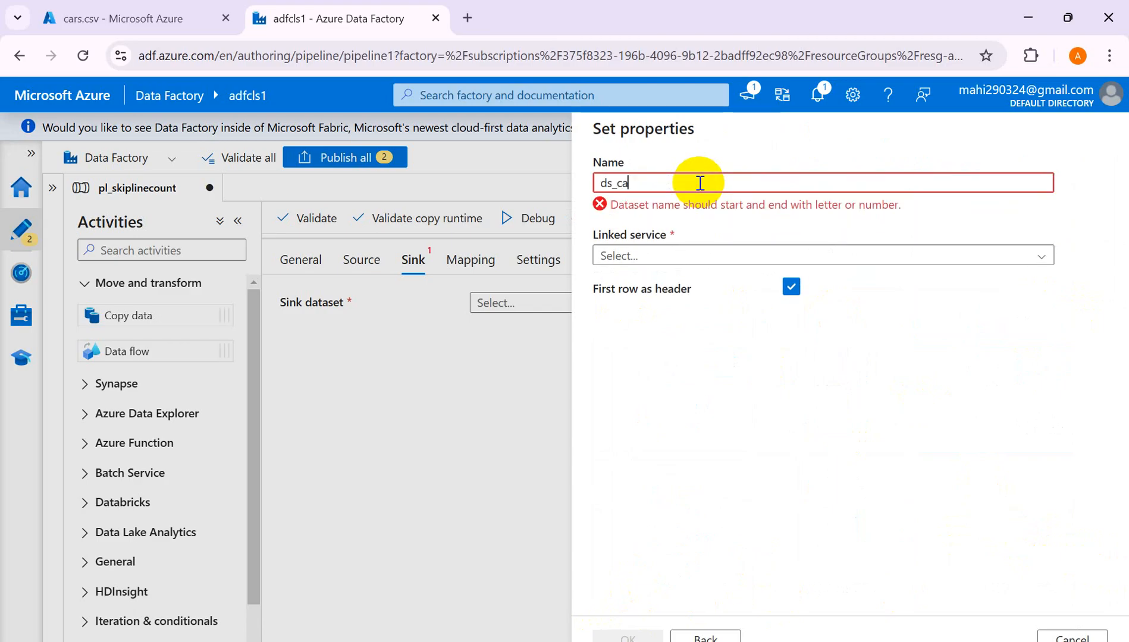
pyautogui.write('rsoutput')
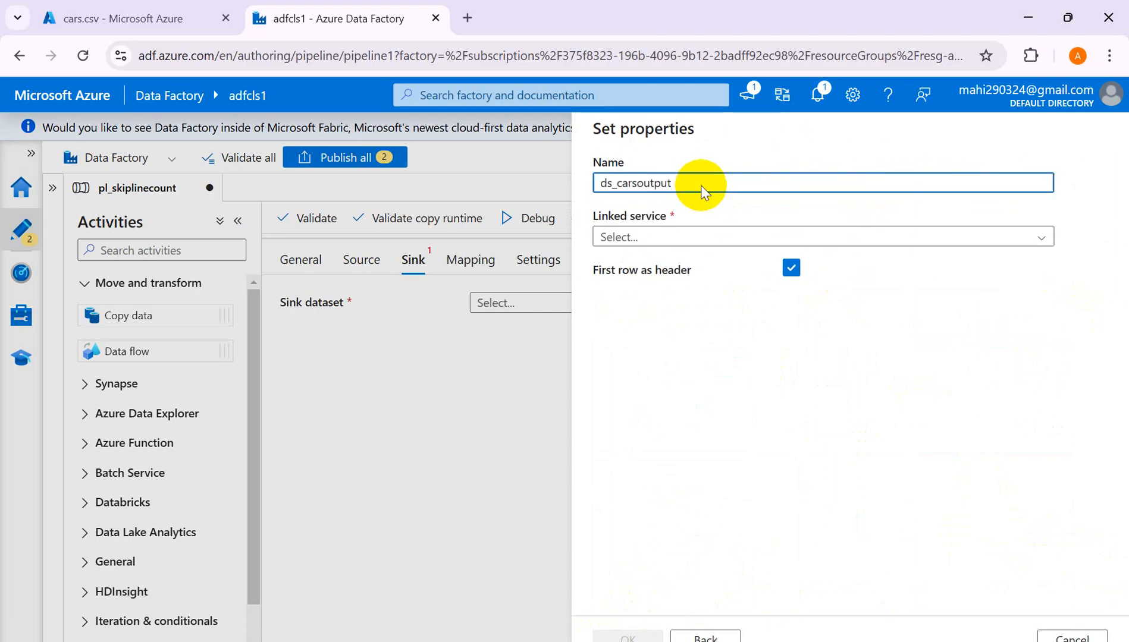
pyautogui.click(675, 239)
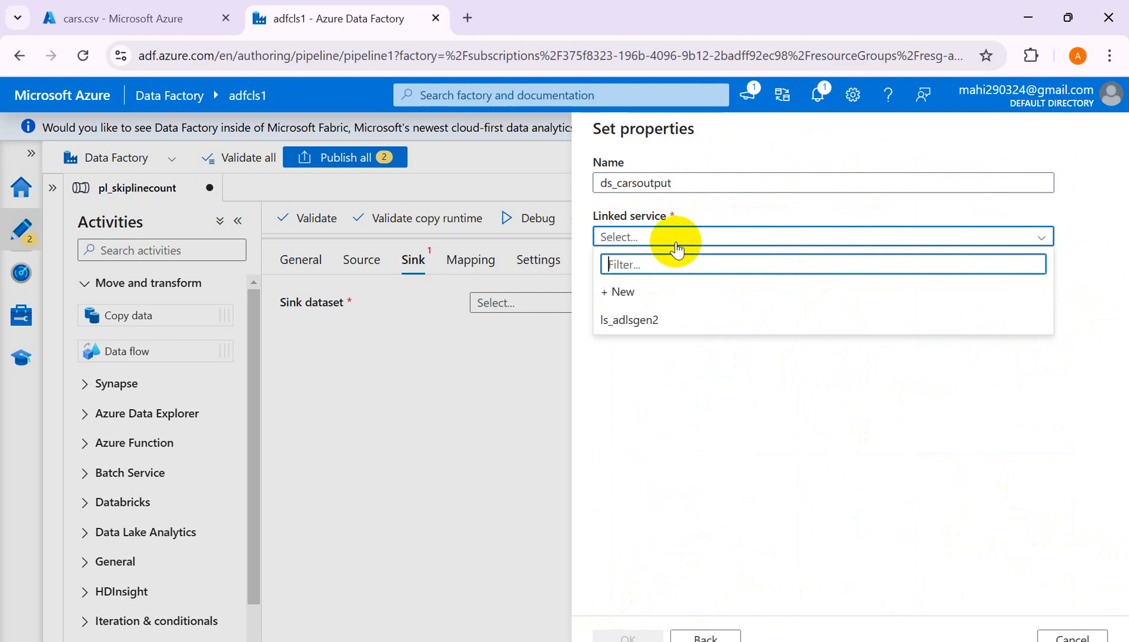
pyautogui.click(634, 322)
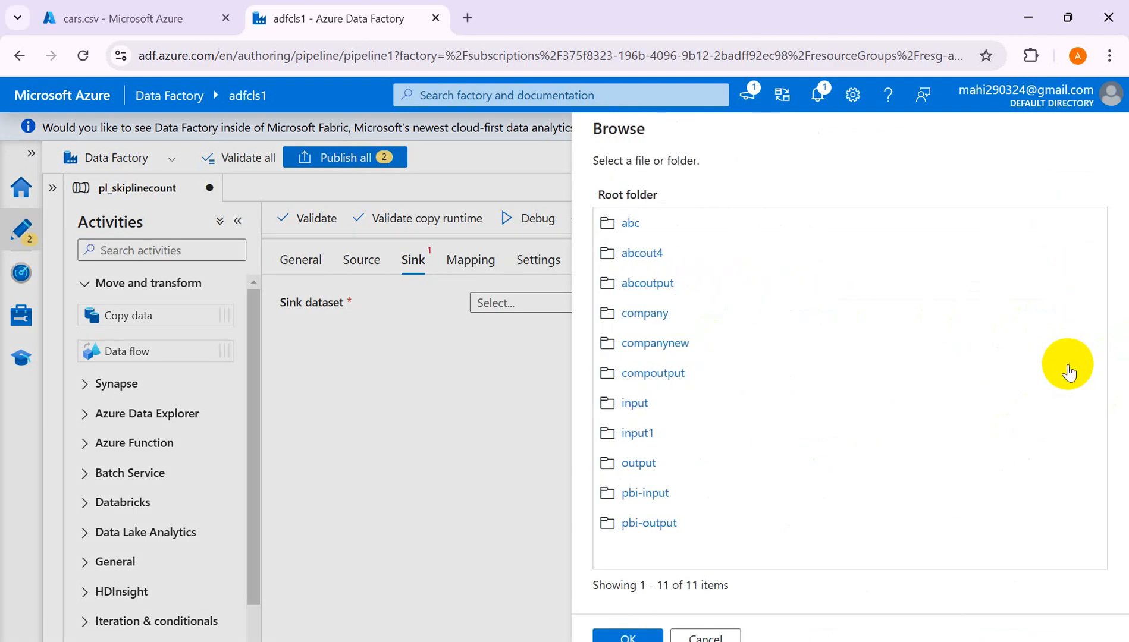
# - Set the sink dataset's file path to the output folder and create it with schema import set to None
pyautogui.click(638, 464)
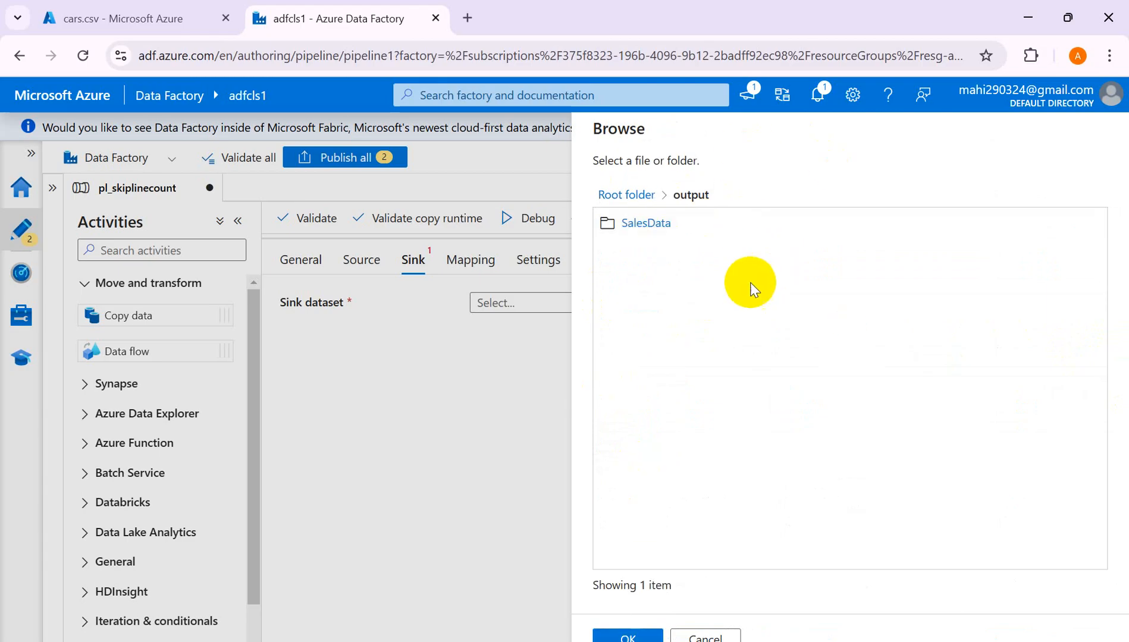
pyautogui.click(637, 635)
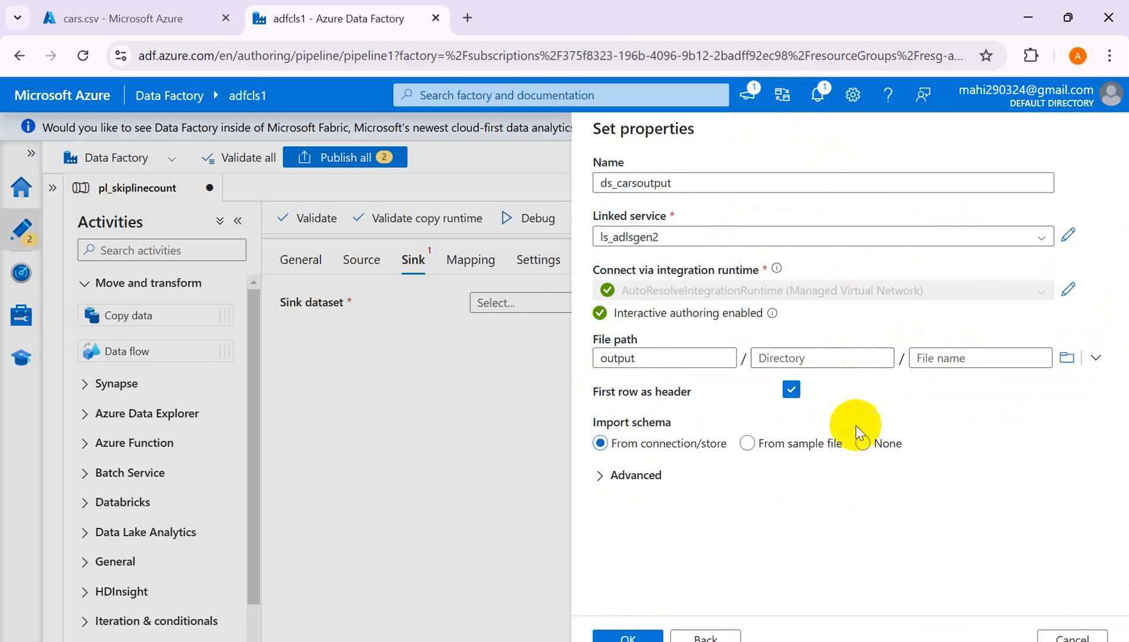
pyautogui.click(873, 447)
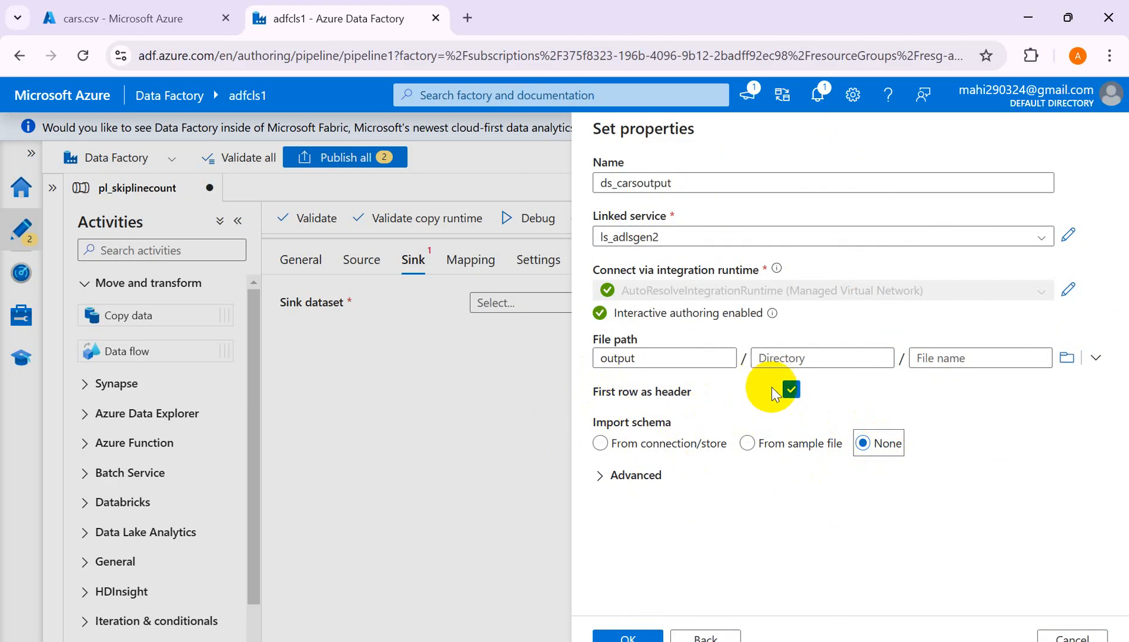
pyautogui.click(623, 637)
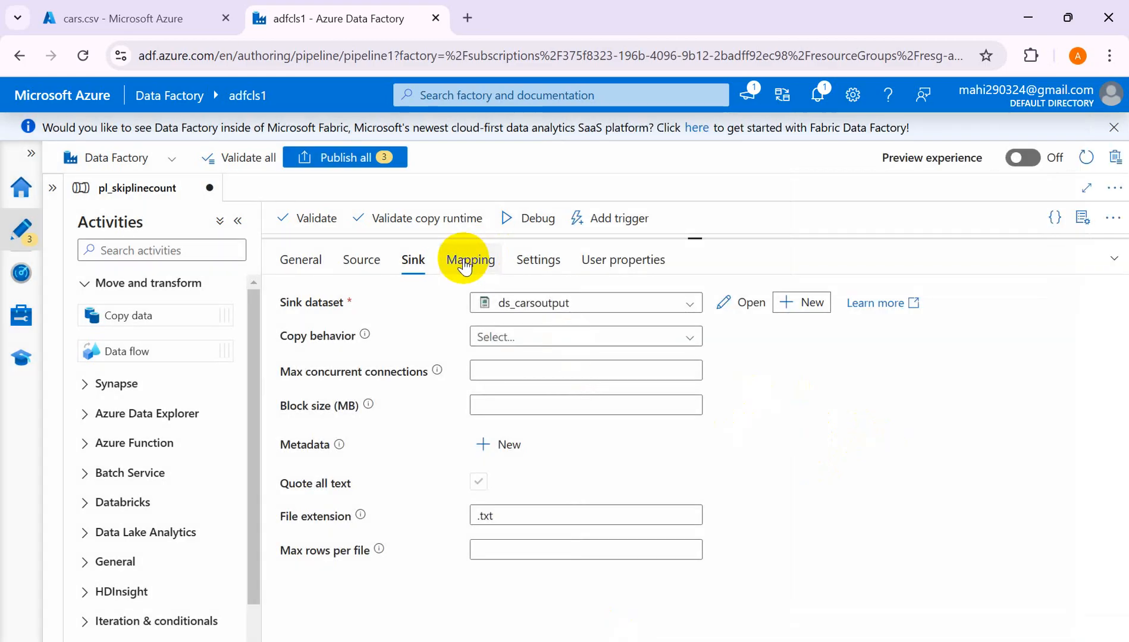
# - Import the schemas for the copy activity's mapping and move the Length column above DriveTrain
pyautogui.click(465, 266)
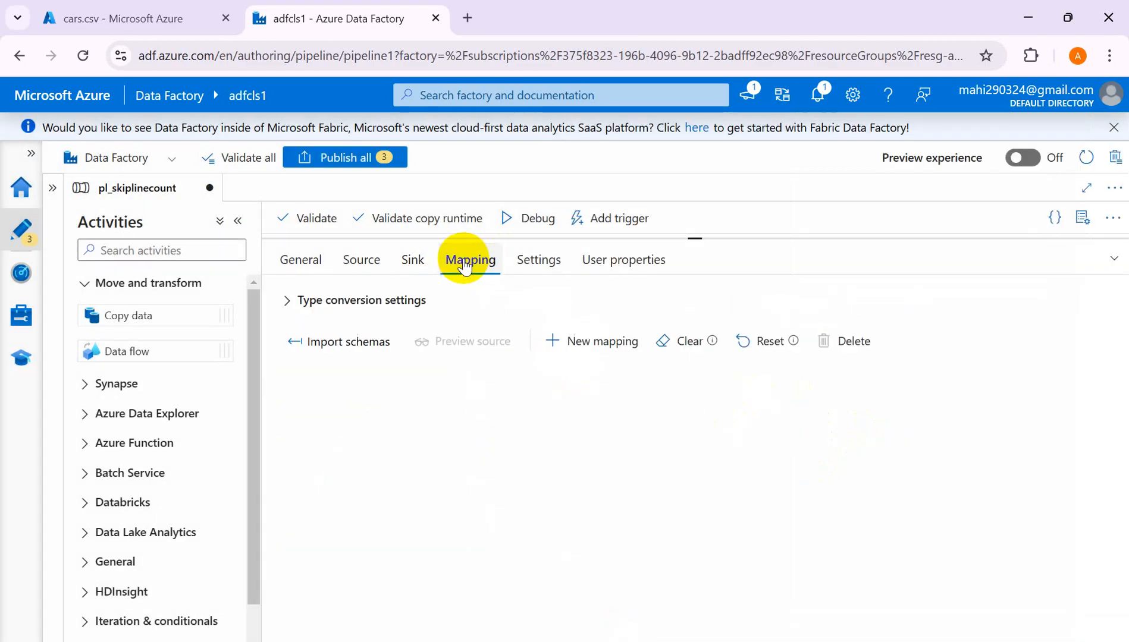
pyautogui.click(344, 343)
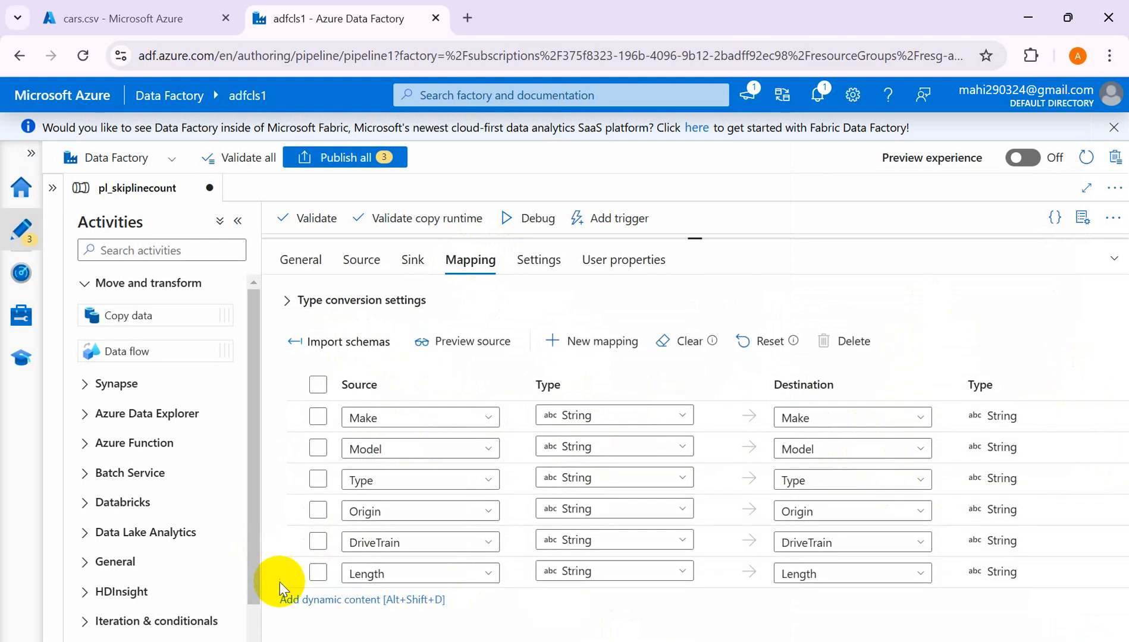
pyautogui.moveTo(301, 572)
pyautogui.mouseDown()
pyautogui.moveTo(298, 386)
pyautogui.moveTo(300, 559)
pyautogui.mouseUp()
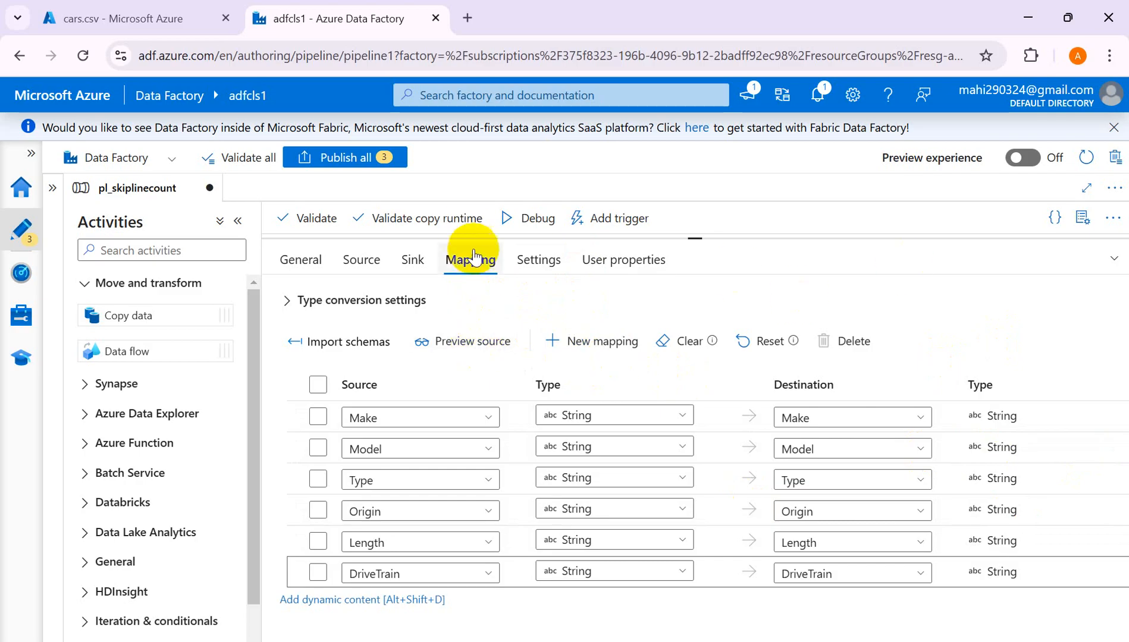
# - Restore the pipeline canvas and start a debug run of pl_skiplinecount
pyautogui.click(1105, 260)
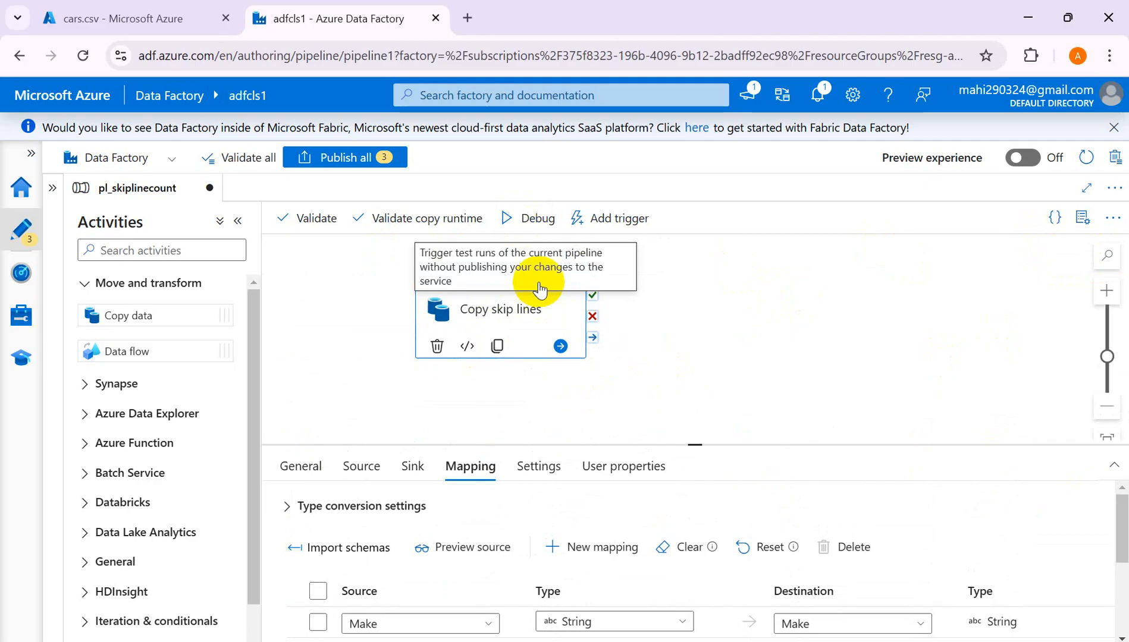
pyautogui.click(509, 217)
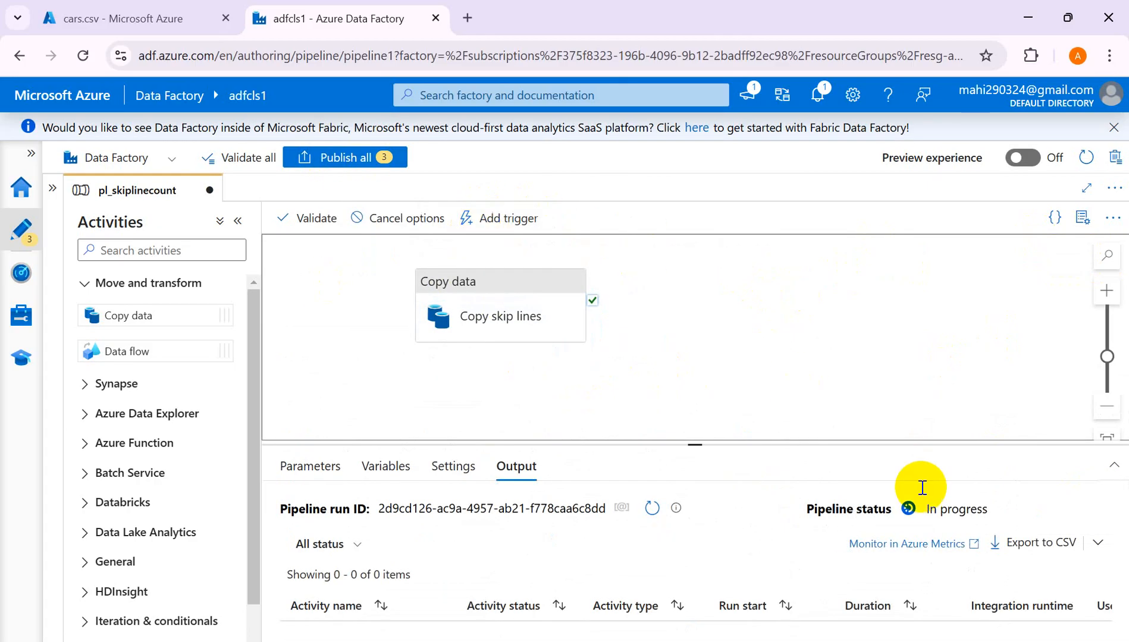
# - Refresh the debug run's status, then switch to the Azure portal and open the output container of the saadcls storage account
pyautogui.click(650, 512)
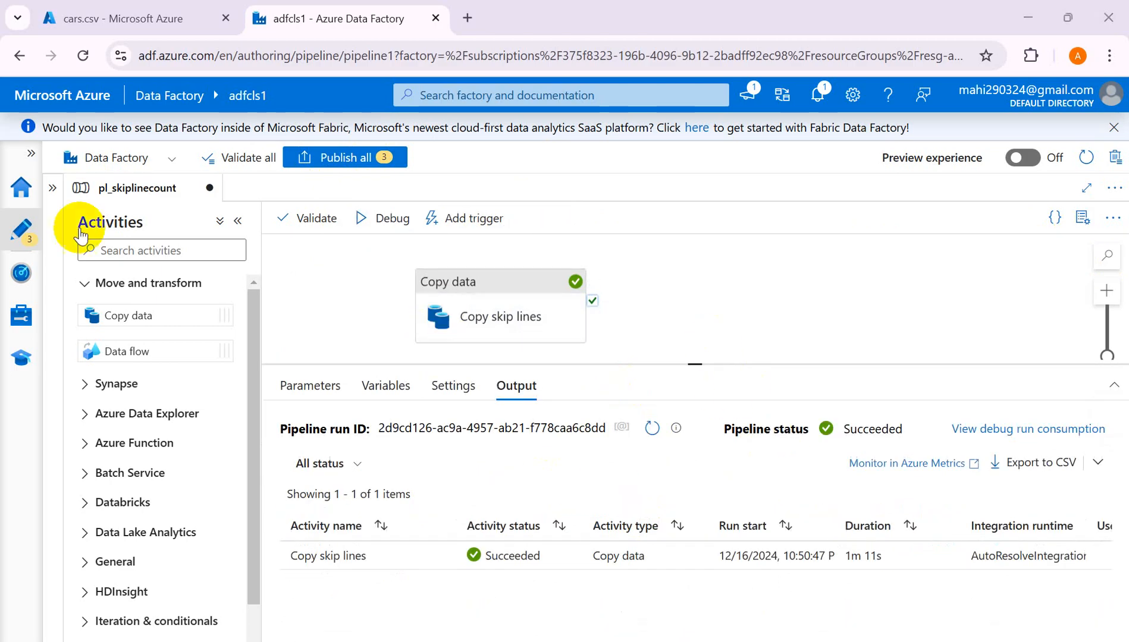
pyautogui.click(134, 24)
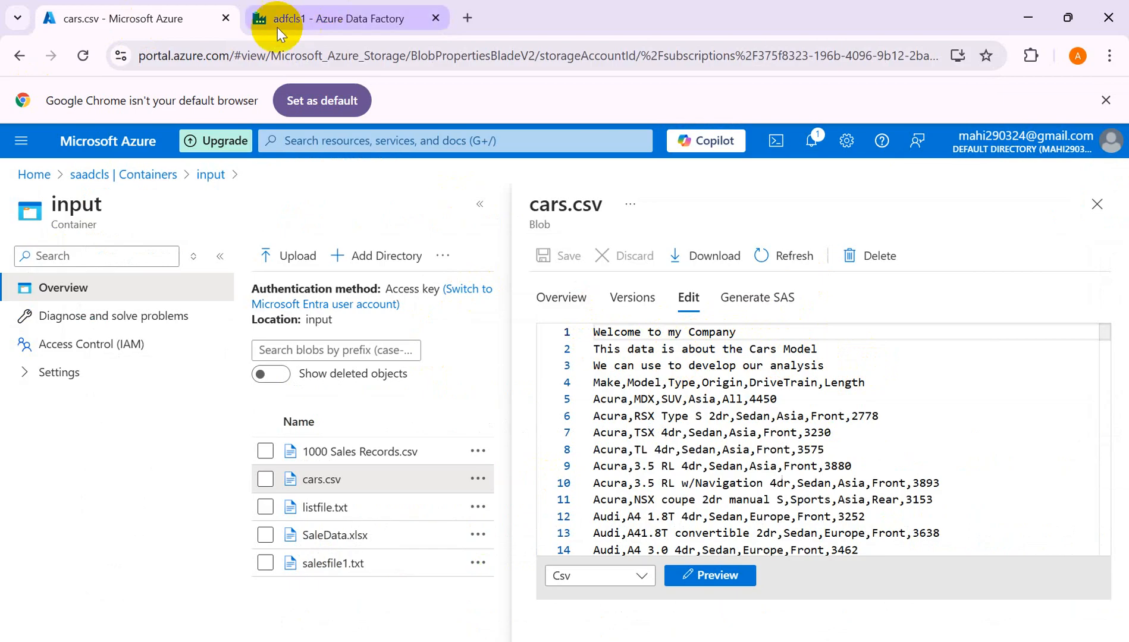
pyautogui.click(112, 175)
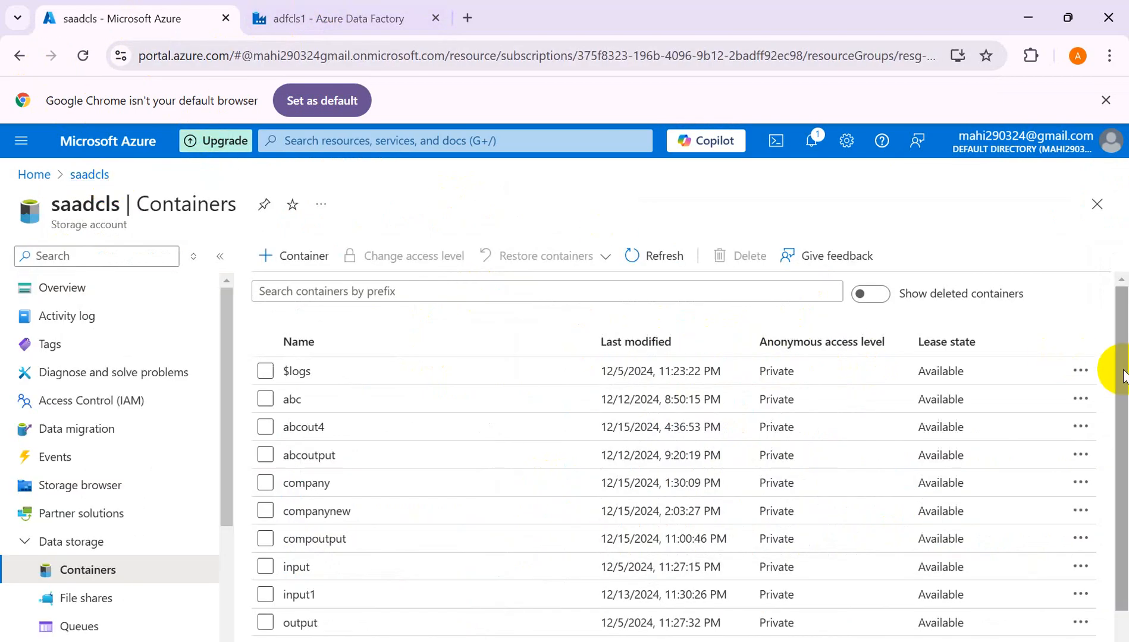
pyautogui.scroll(-1, 1124, 429)
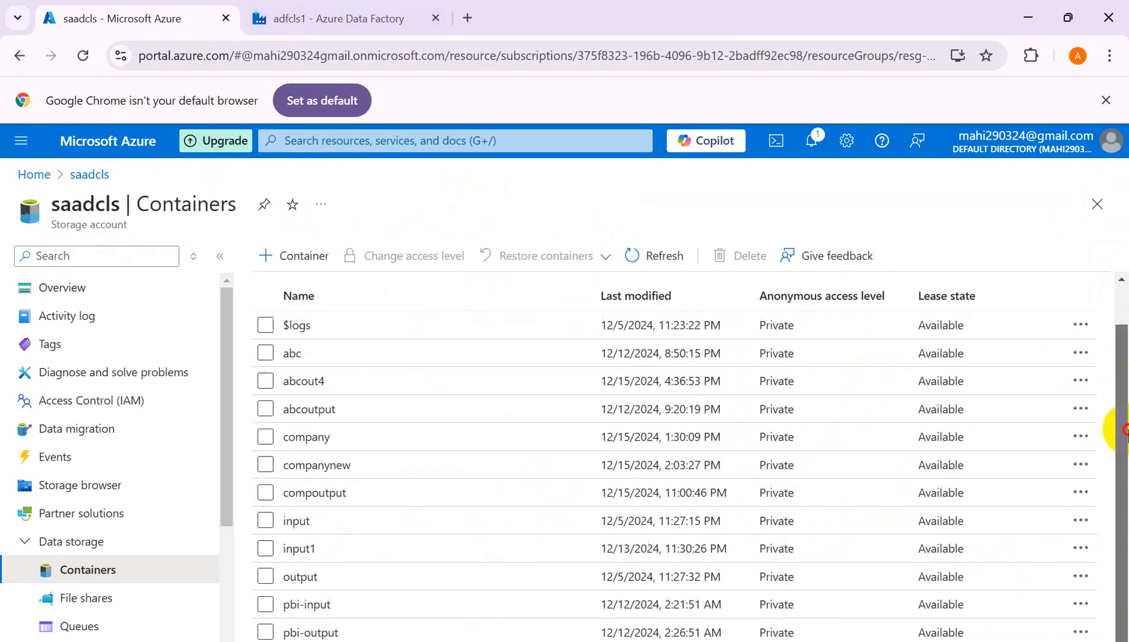
pyautogui.click(300, 578)
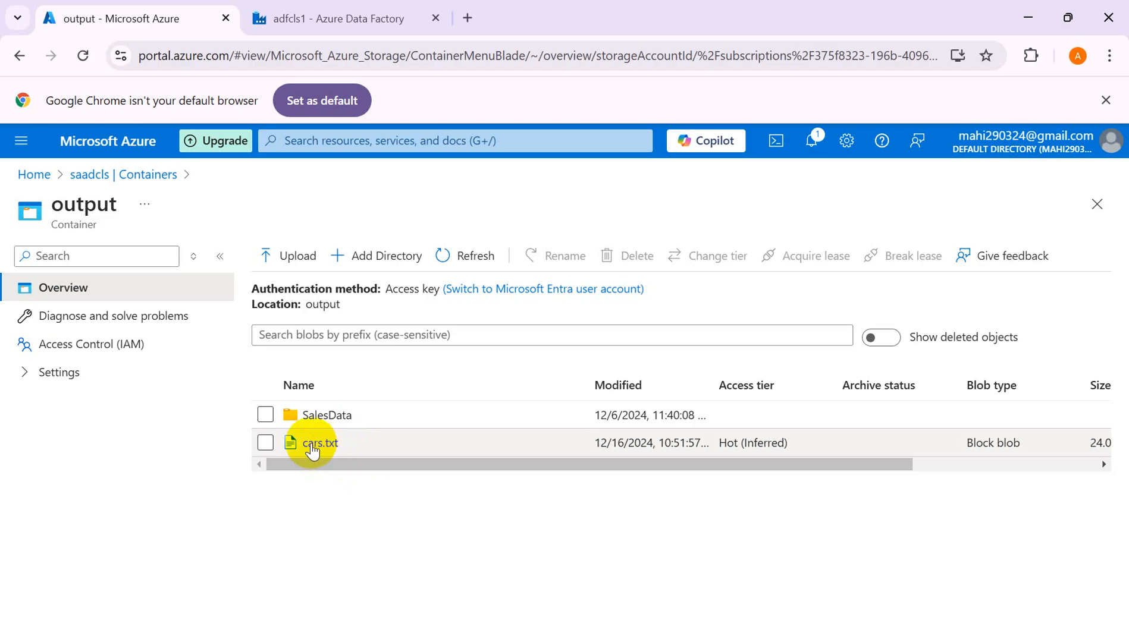
# - Open the contents of cars.txt, examine its header and first data rows, and return to Azure Data Factory
pyautogui.doubleClick(312, 451)
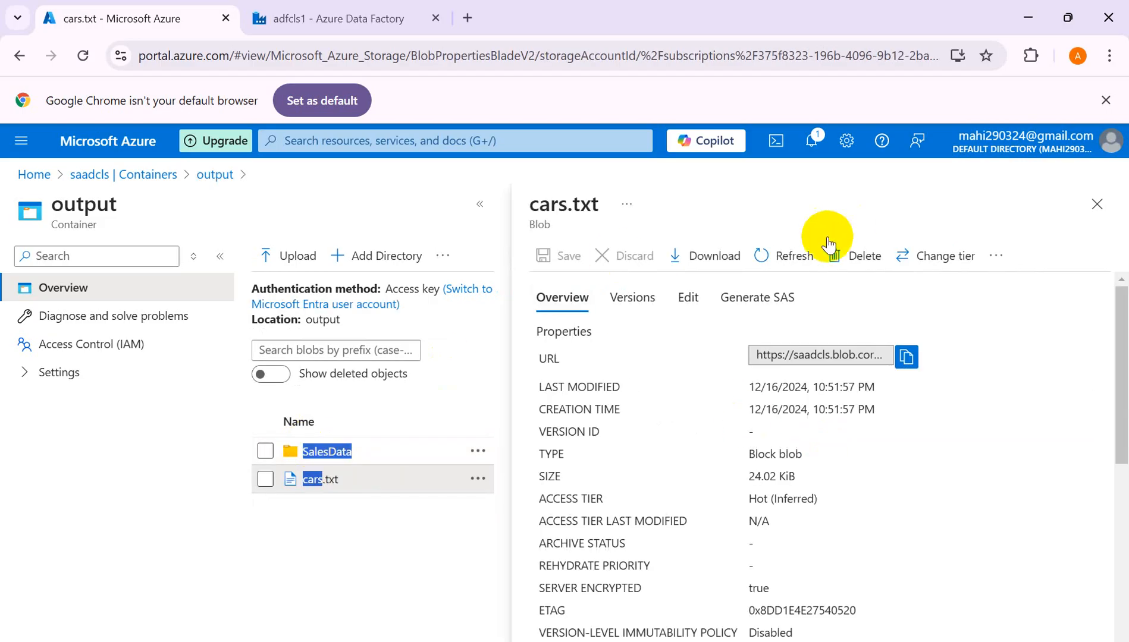
pyautogui.click(688, 300)
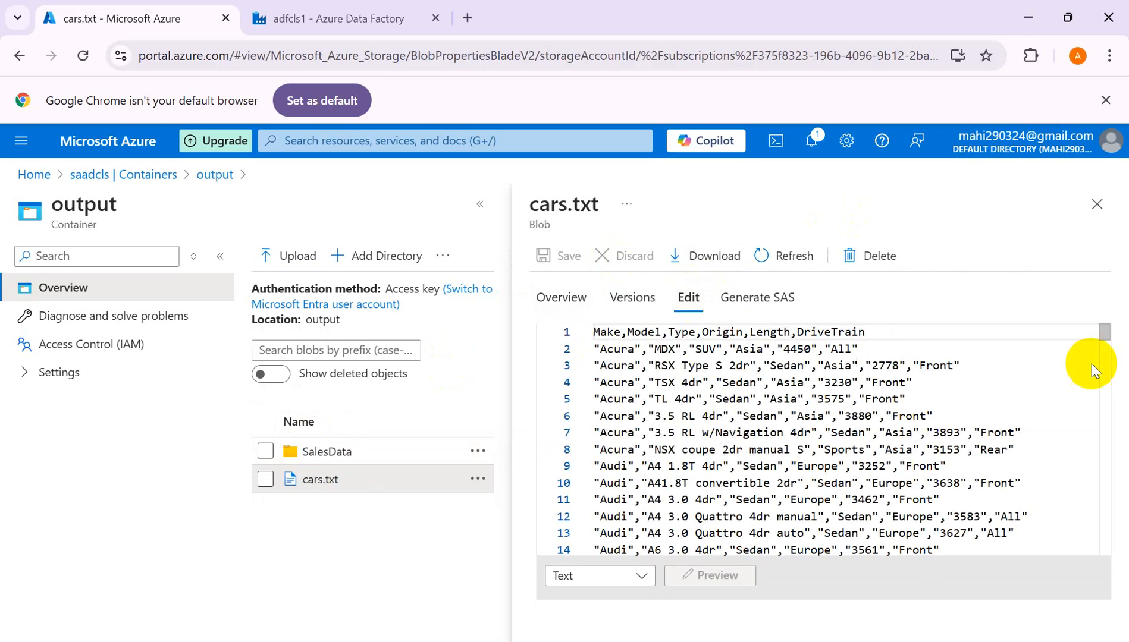
pyautogui.moveTo(605, 332); pyautogui.dragTo(1029, 516)
pyautogui.moveTo(1069, 551); pyautogui.dragTo(1090, 304)
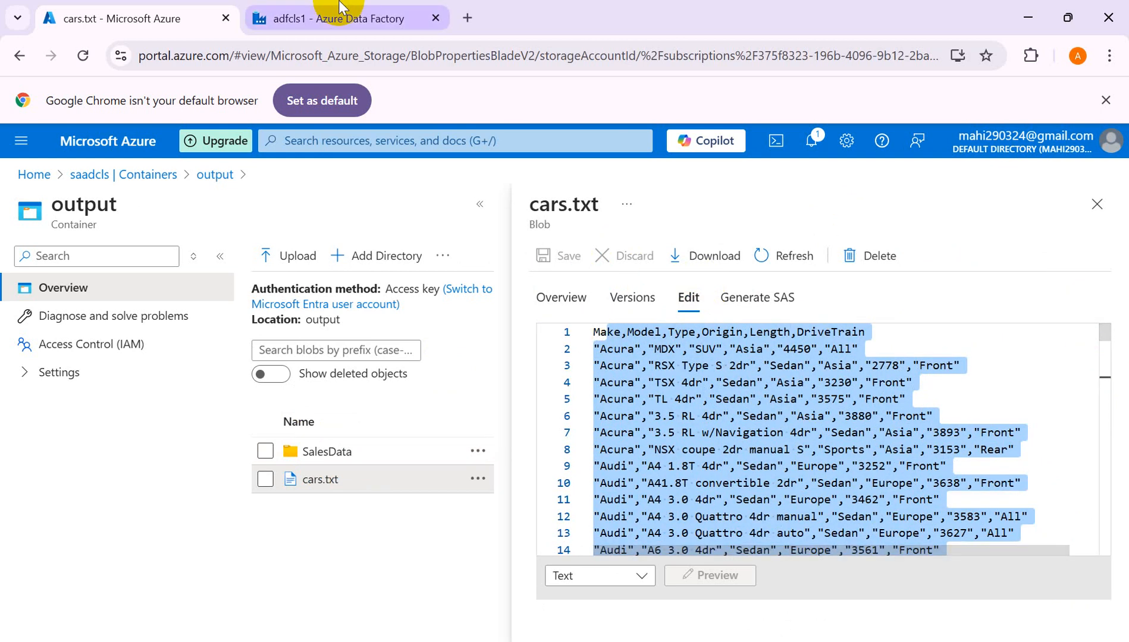
pyautogui.click(297, 18)
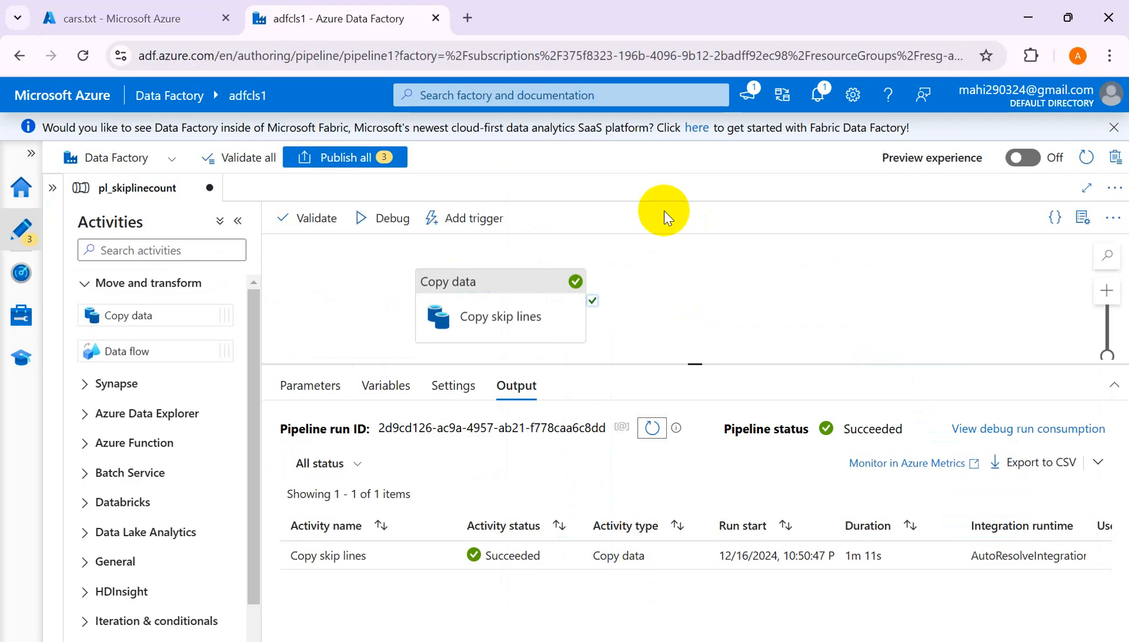